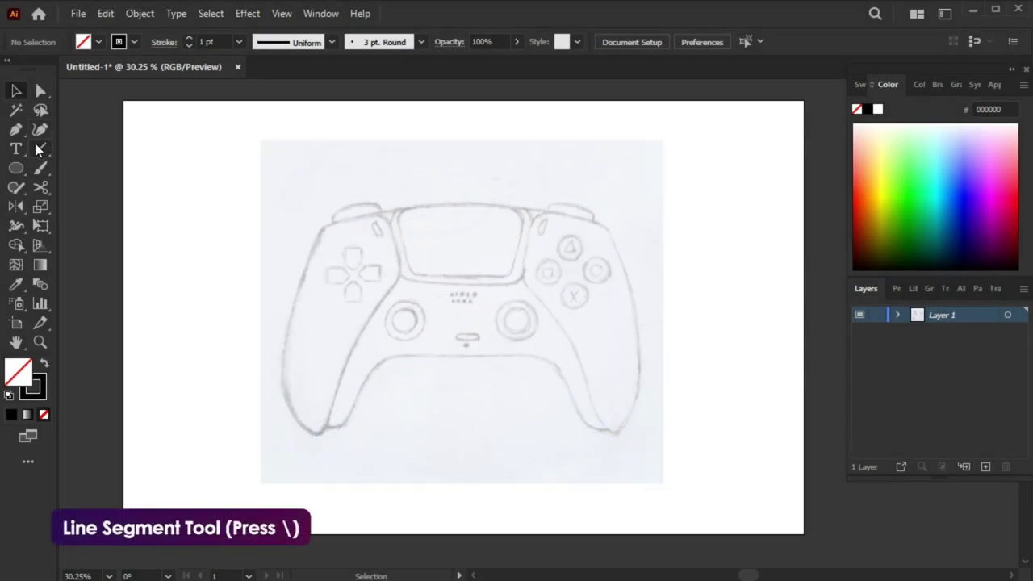
# Draw a vertical line, centre it horizontally on the artboard, and convert it into a guide.
pyautogui.moveTo(458, 100); pyautogui.dragTo(436, 533)
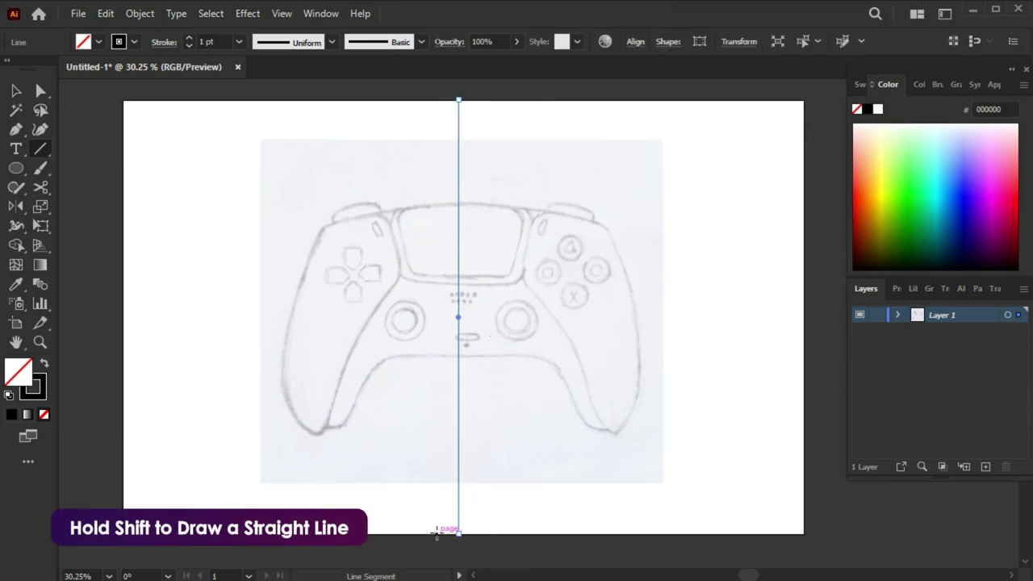
pyautogui.click(636, 42)
pyautogui.click(493, 85)
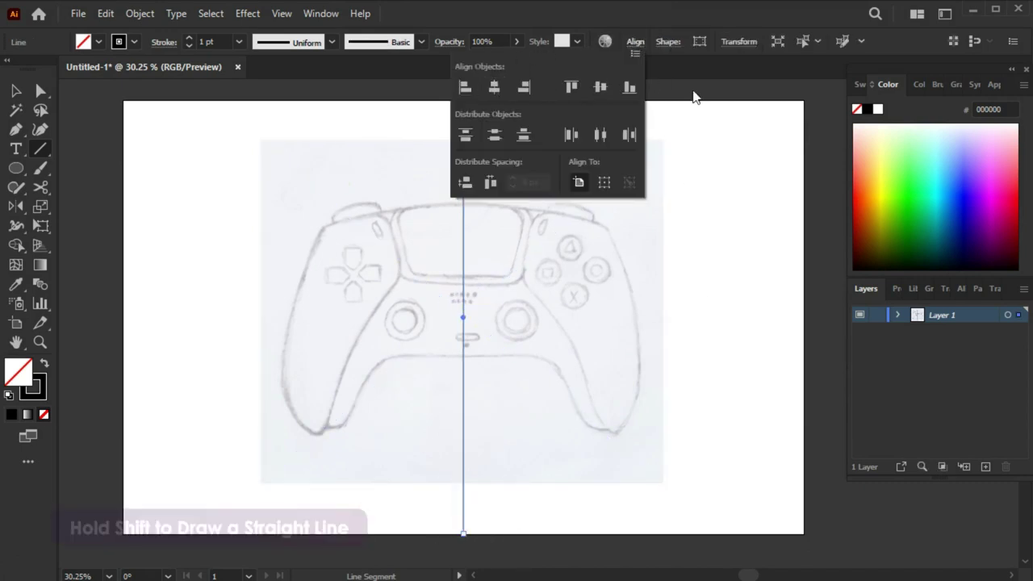
pyautogui.rightClick(472, 514)
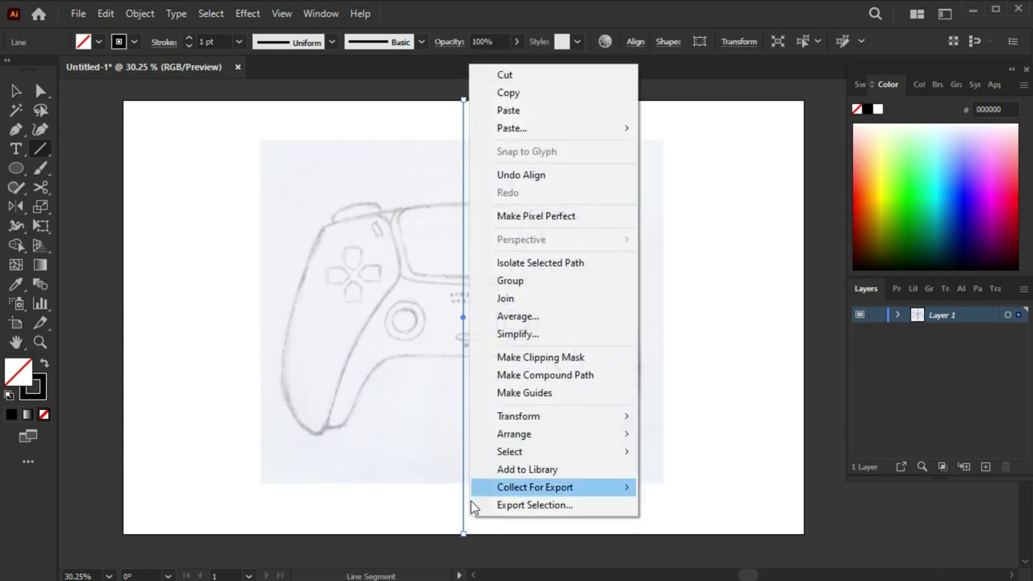
pyautogui.click(505, 394)
# Clear the selection and lock the sketch layer, Layer 1.
pyautogui.press('v')
pyautogui.hotkey('ctrl', '5')
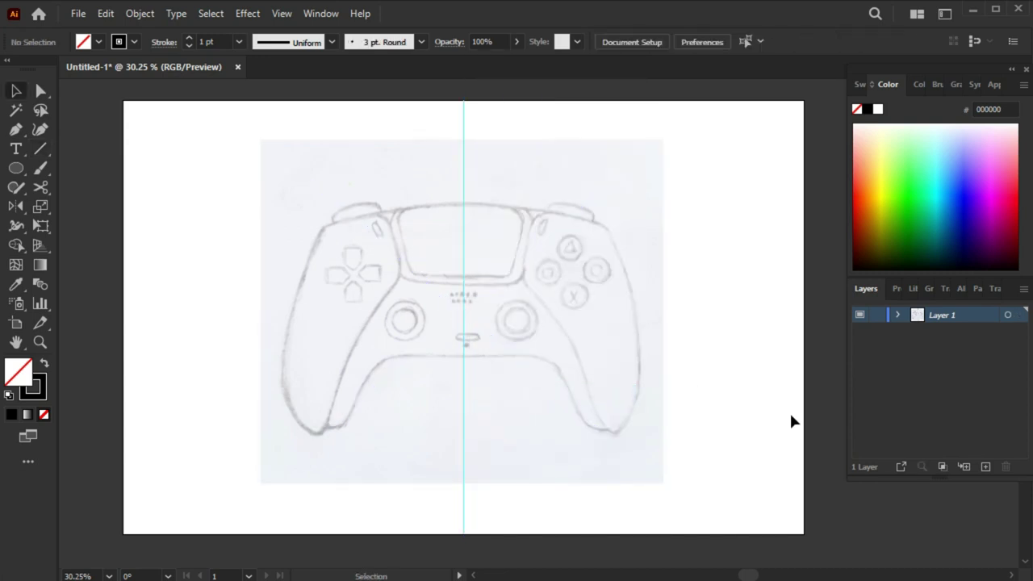
pyautogui.click(876, 314)
# Add a new layer named Stroke above the sketch and make it active.
pyautogui.click(985, 466)
pyautogui.write('Stroke')
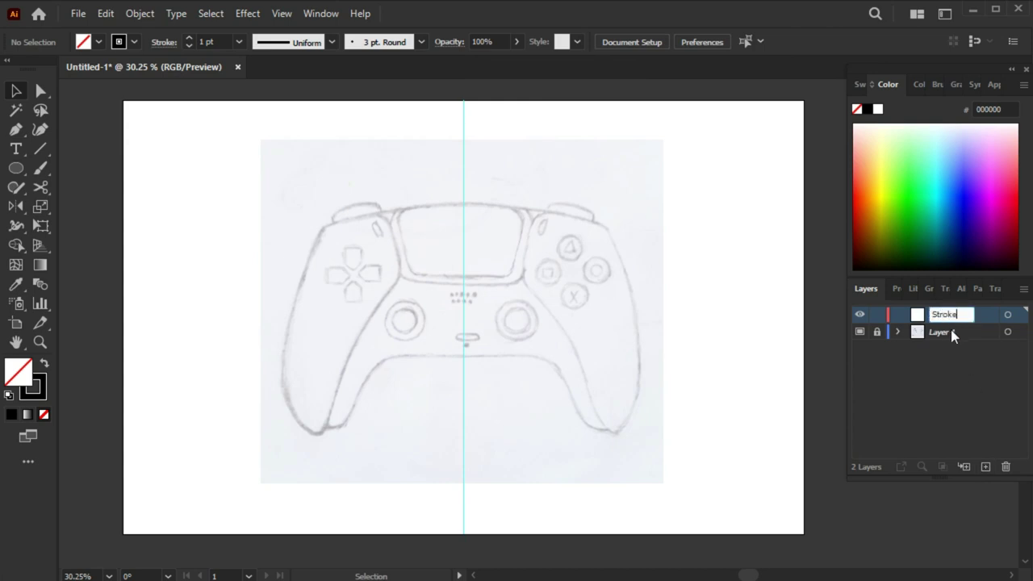
pyautogui.click(959, 374)
pyautogui.click(980, 320)
# Draw a horizontal helper line across the sketch, centred vertically on the artboard.
pyautogui.press('\\')
pyautogui.moveTo(122, 314)
pyautogui.mouseDown()
pyautogui.moveTo(739, 334)
pyautogui.moveTo(805, 314)
pyautogui.mouseUp()
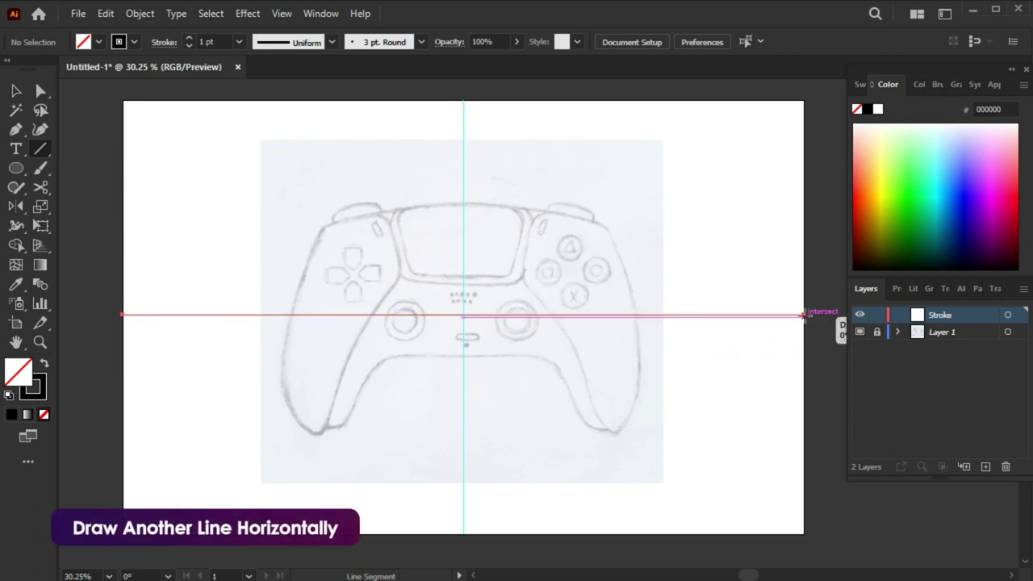
pyautogui.click(635, 41)
pyautogui.click(599, 87)
pyautogui.press('v')
pyautogui.click(750, 274)
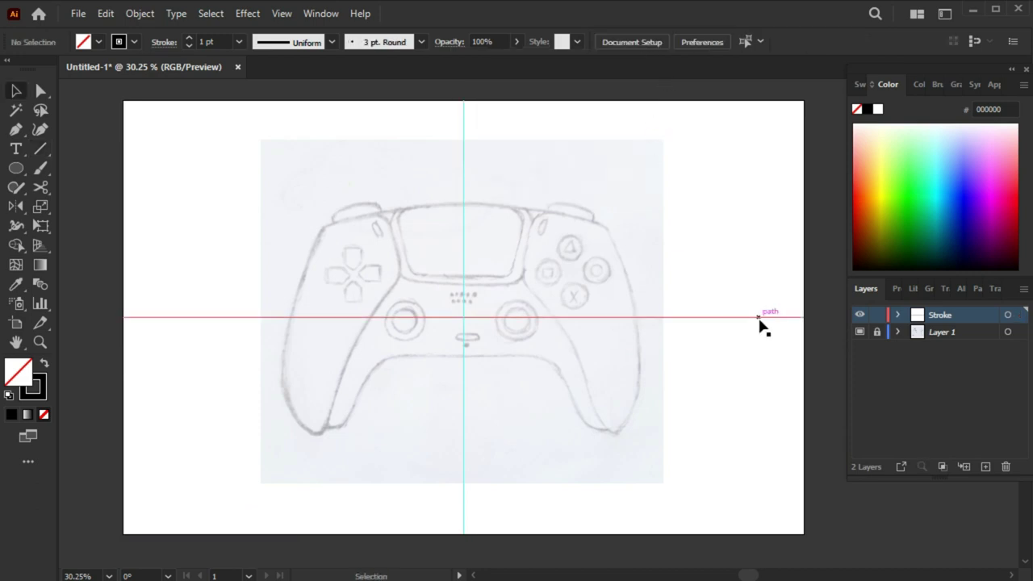
# Apply a Transform effect to the Stroke layer with Reflect X and 1 copy.
pyautogui.click(1007, 315)
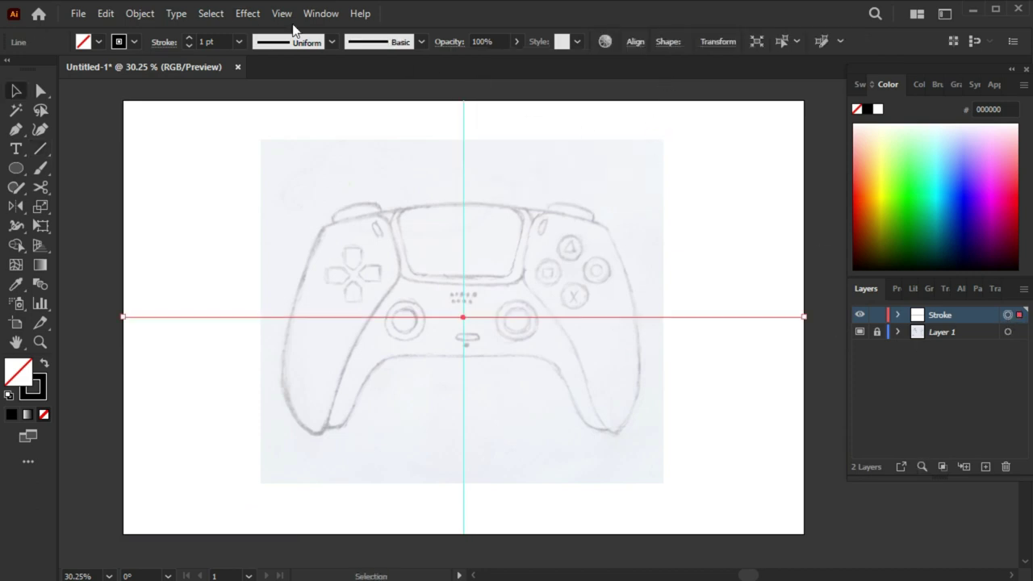
pyautogui.click(248, 13)
pyautogui.click(471, 202)
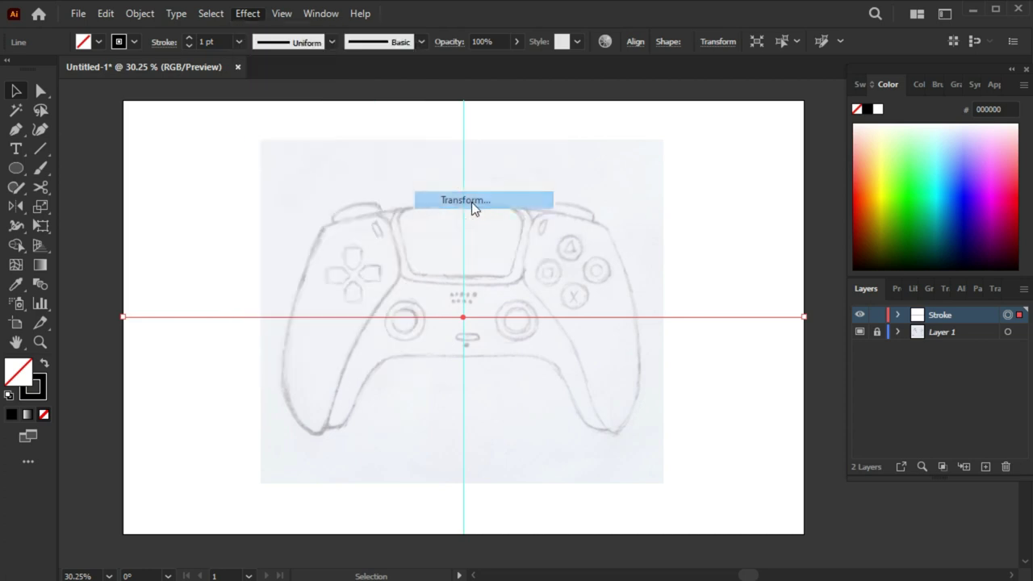
pyautogui.click(834, 397)
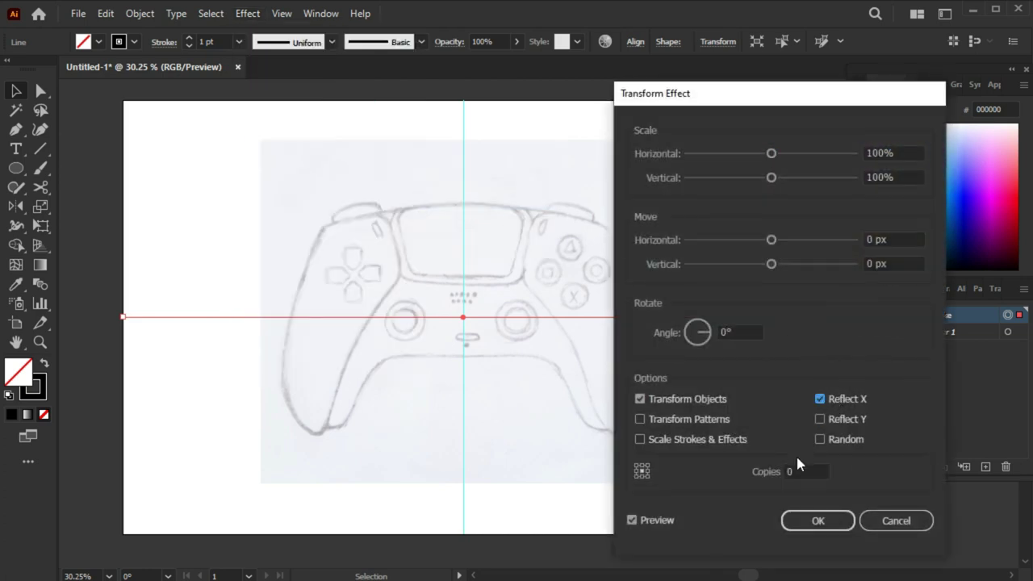
pyautogui.doubleClick(803, 471)
pyautogui.write('1')
pyautogui.click(818, 521)
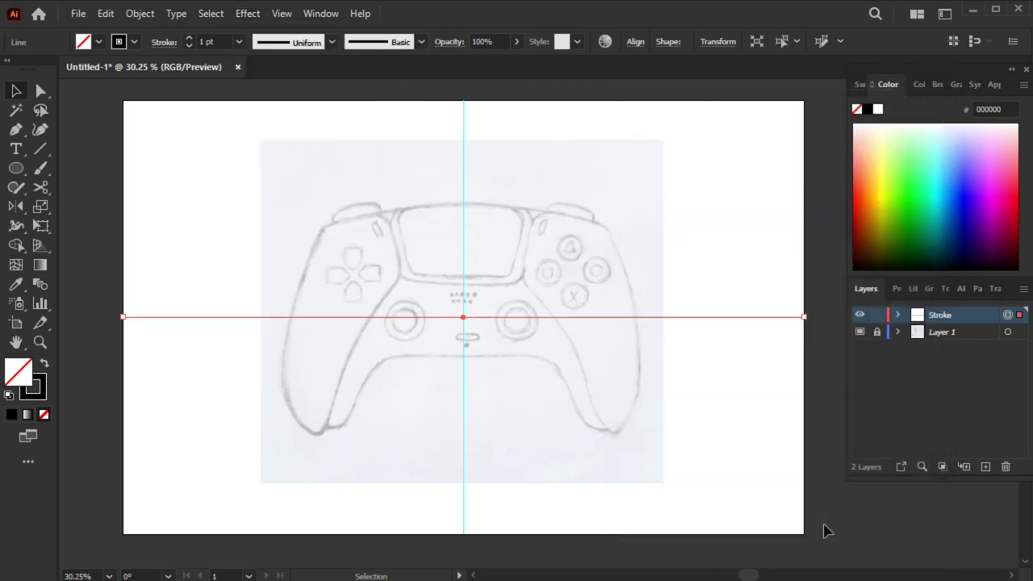
# Hide the helper line, test the mirroring with two rectangles, then undo them.
pyautogui.click(861, 332)
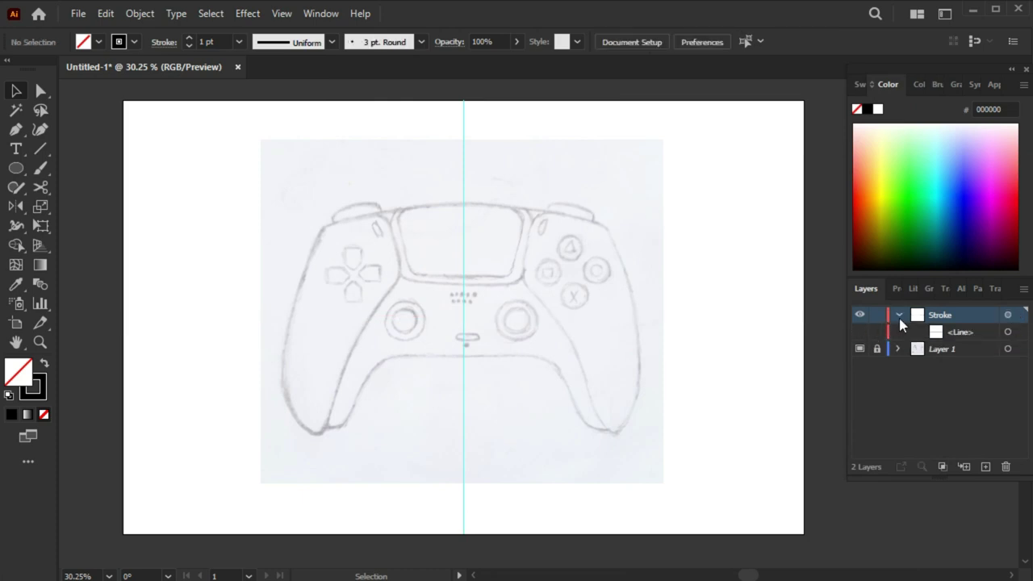
pyautogui.press('m')
pyautogui.moveTo(332, 293); pyautogui.dragTo(389, 350)
pyautogui.moveTo(294, 368); pyautogui.dragTo(345, 409)
pyautogui.hotkey('ctrl', 'z')
pyautogui.hotkey('ctrl', 'z')
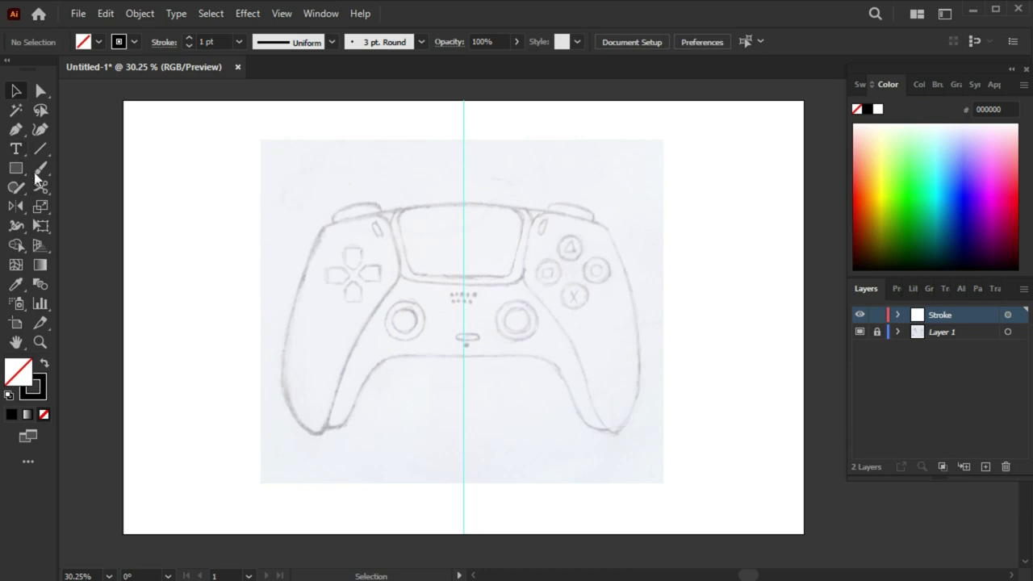
# Zoom in on the controller sketch and set the stroke weight to 7 pt.
pyautogui.moveTo(495, 253)
pyautogui.mouseDown()
pyautogui.moveTo(589, 282)
pyautogui.moveTo(558, 283)
pyautogui.moveTo(574, 271)
pyautogui.mouseUp()
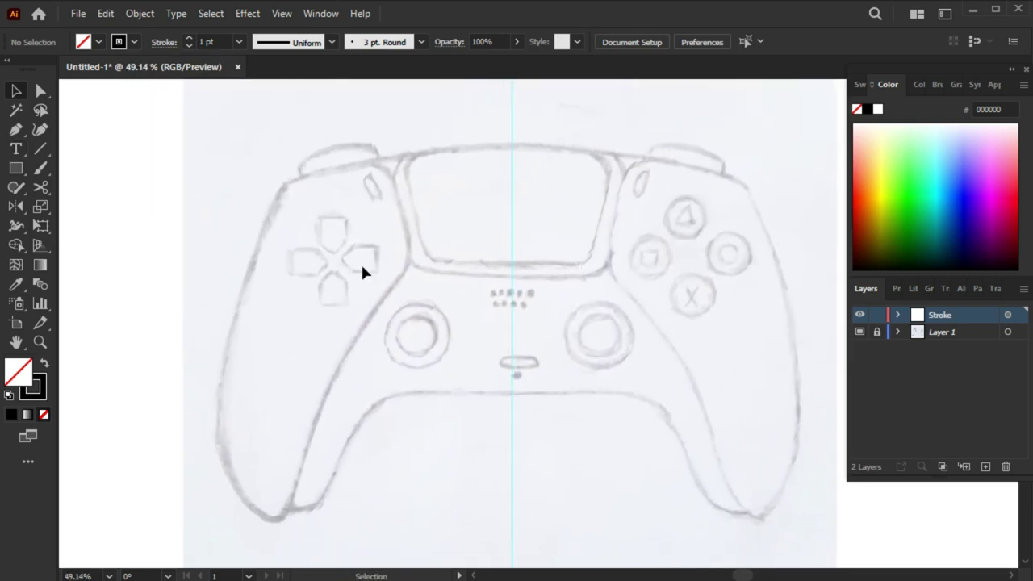
pyautogui.click(188, 38)
pyautogui.click(188, 38)
pyautogui.click(164, 42)
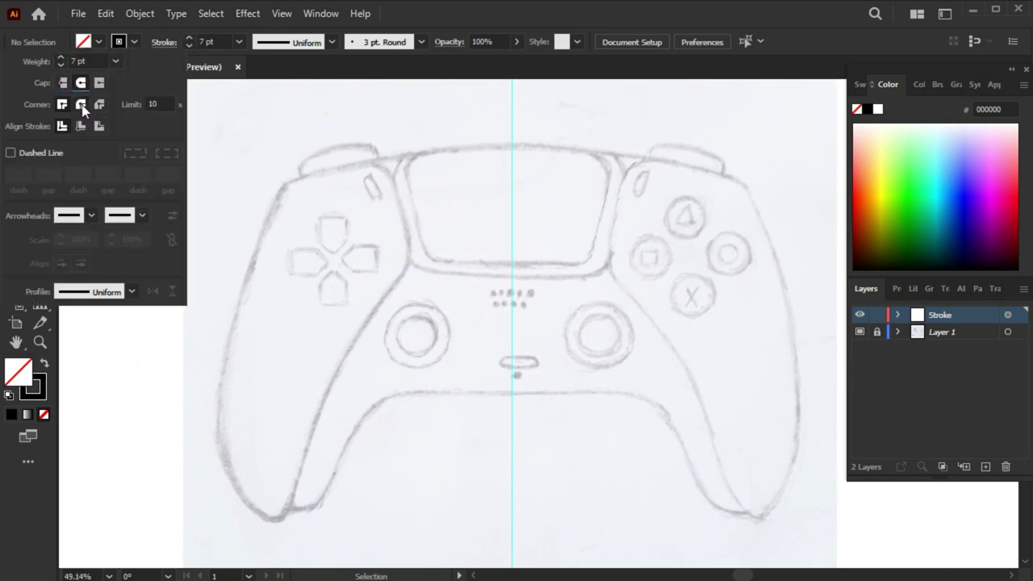
# Pen-trace the controller's top edge from the centre guide to the upper-left shoulder.
pyautogui.click(15, 129)
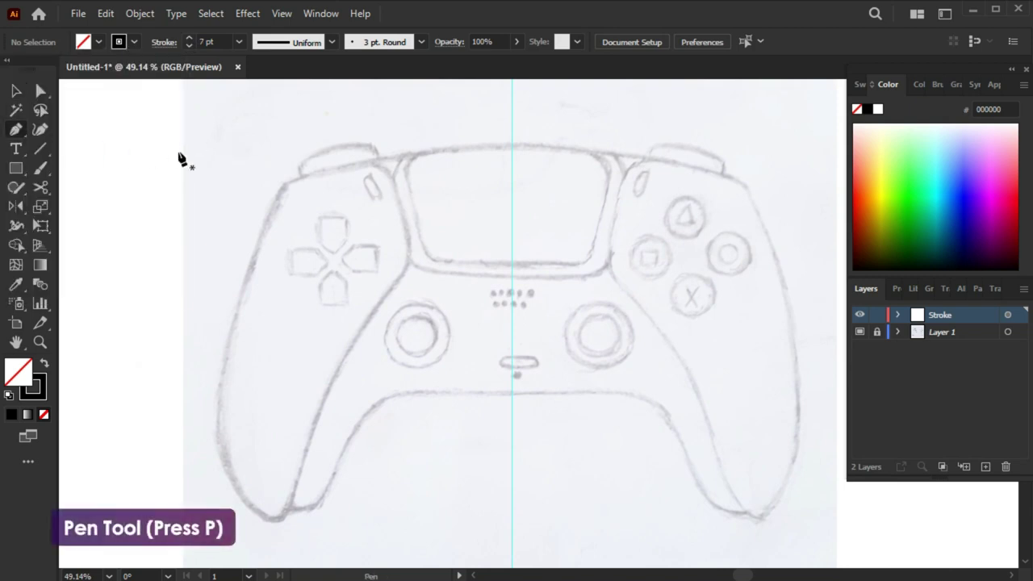
pyautogui.click(510, 145)
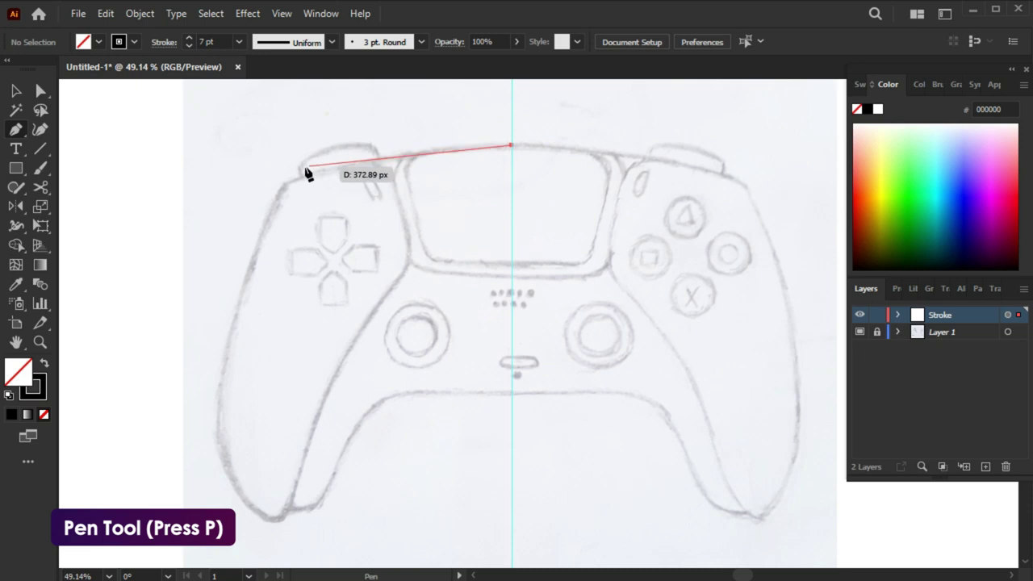
pyautogui.scroll(-1, 286, 194)
pyautogui.hscroll(-1, 291, 187)
pyautogui.moveTo(293, 174); pyautogui.dragTo(193, 212)
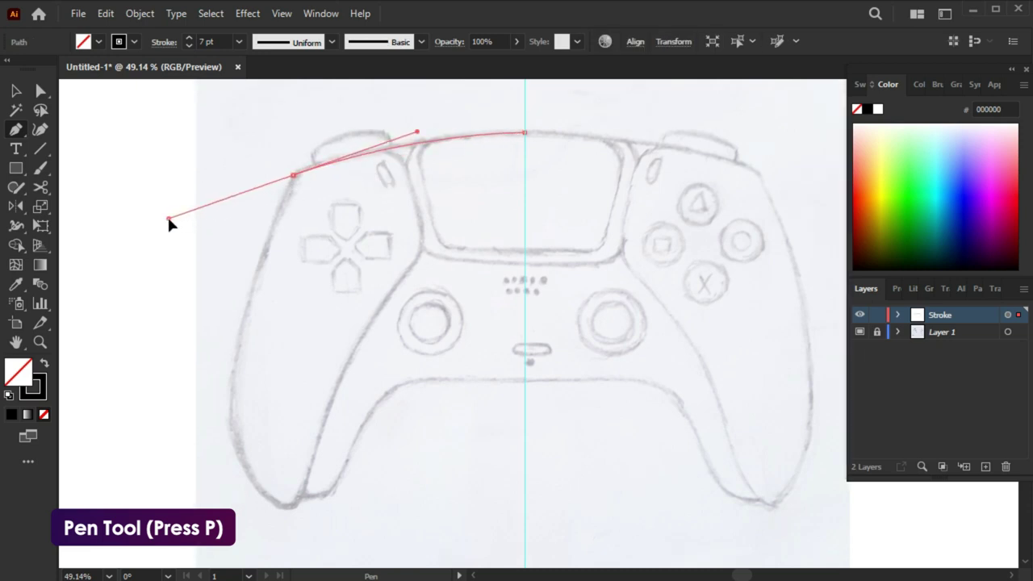
pyautogui.keyDown('ctrl'); pyautogui.click(321, 270); pyautogui.keyUp('ctrl')
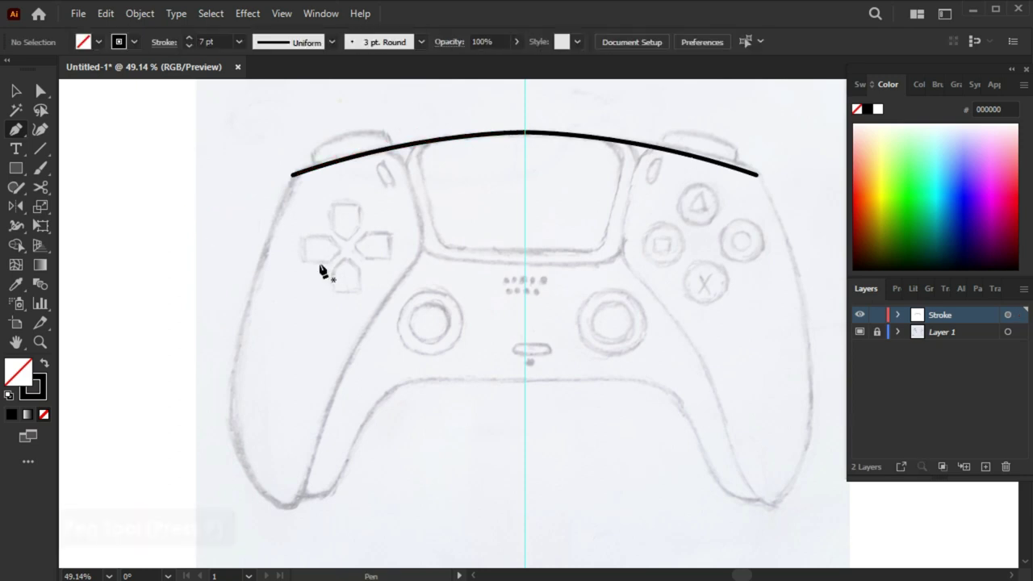
# Continue the outline down the left side to the bottom of the left grip.
pyautogui.click(293, 175)
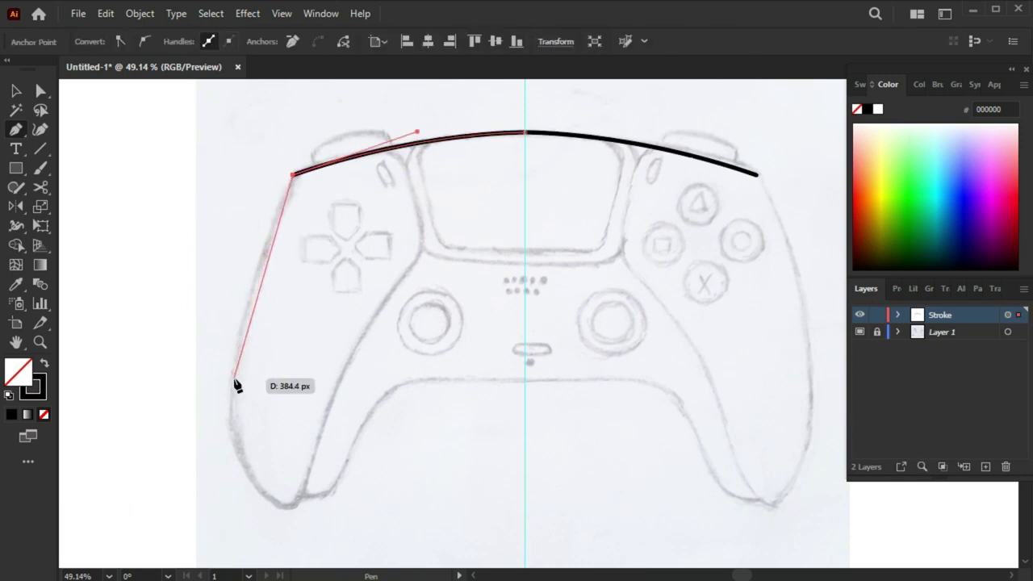
pyautogui.moveTo(234, 363)
pyautogui.mouseDown()
pyautogui.moveTo(231, 442)
pyautogui.moveTo(212, 502)
pyautogui.mouseUp()
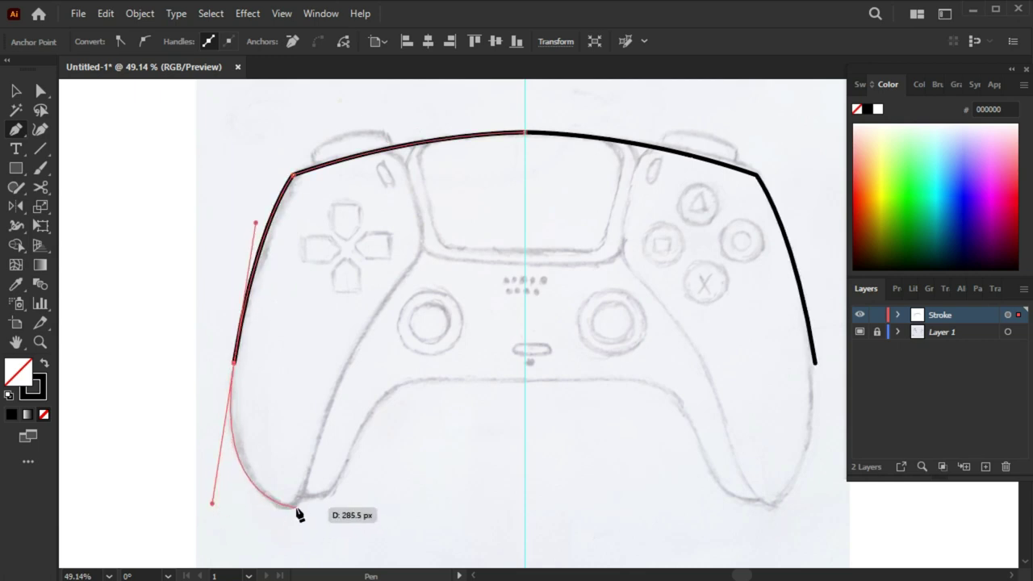
pyautogui.moveTo(295, 506)
pyautogui.mouseDown()
pyautogui.moveTo(312, 495)
pyautogui.moveTo(313, 480)
pyautogui.mouseUp()
pyautogui.hotkey('ctrl', 'z')
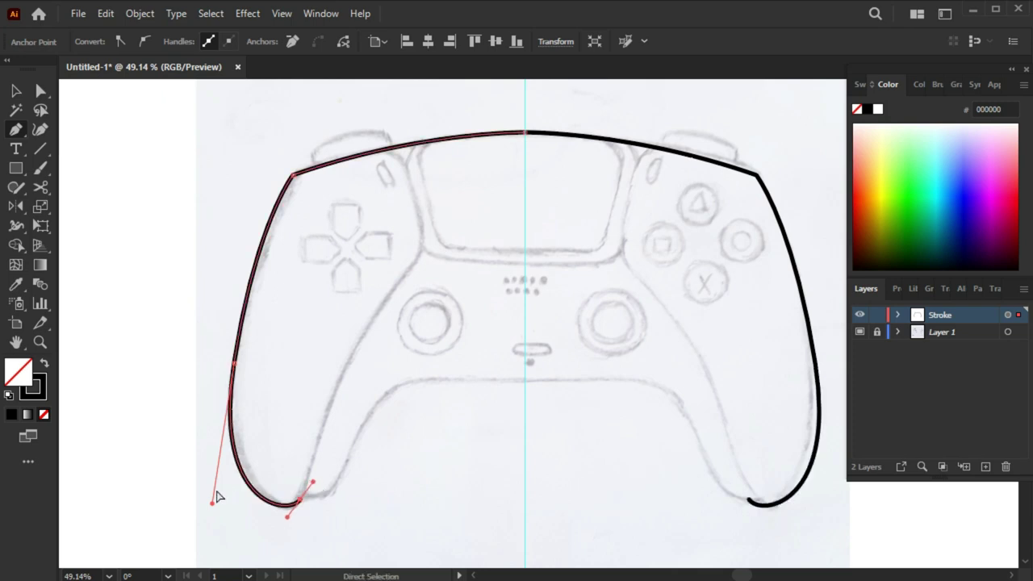
pyautogui.moveTo(212, 501); pyautogui.dragTo(214, 497)
pyautogui.keyDown('ctrl'); pyautogui.click(183, 487); pyautogui.keyUp('ctrl')
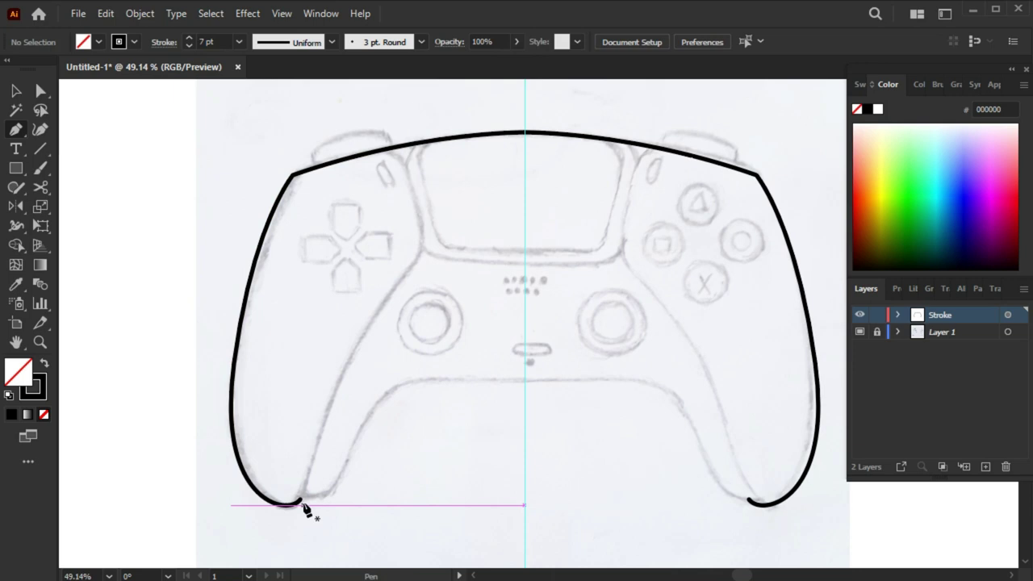
# Round the outline around the grip's base and up its inner edge to the centre guide.
pyautogui.moveTo(300, 503); pyautogui.dragTo(329, 506)
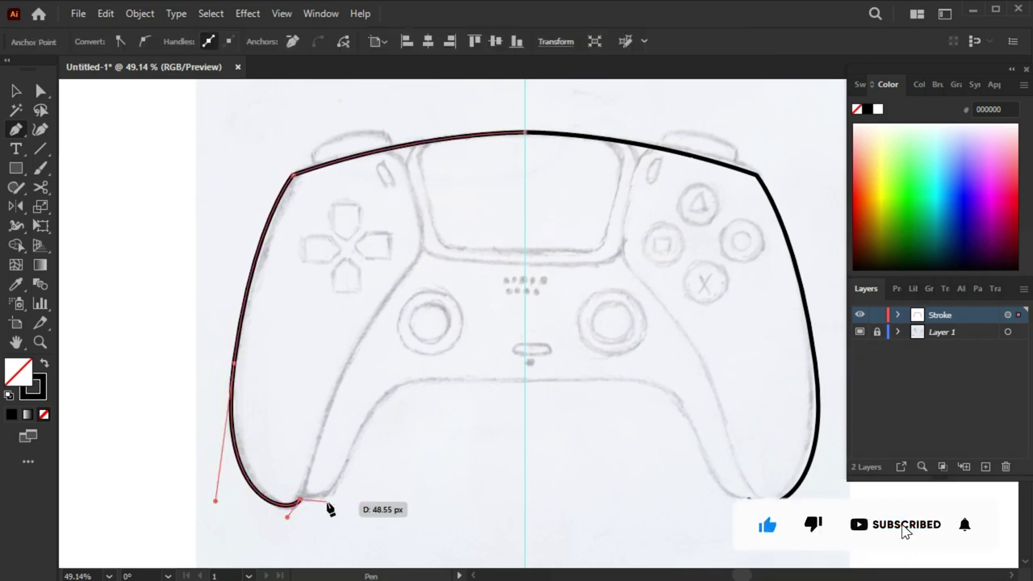
pyautogui.moveTo(332, 509); pyautogui.dragTo(331, 506)
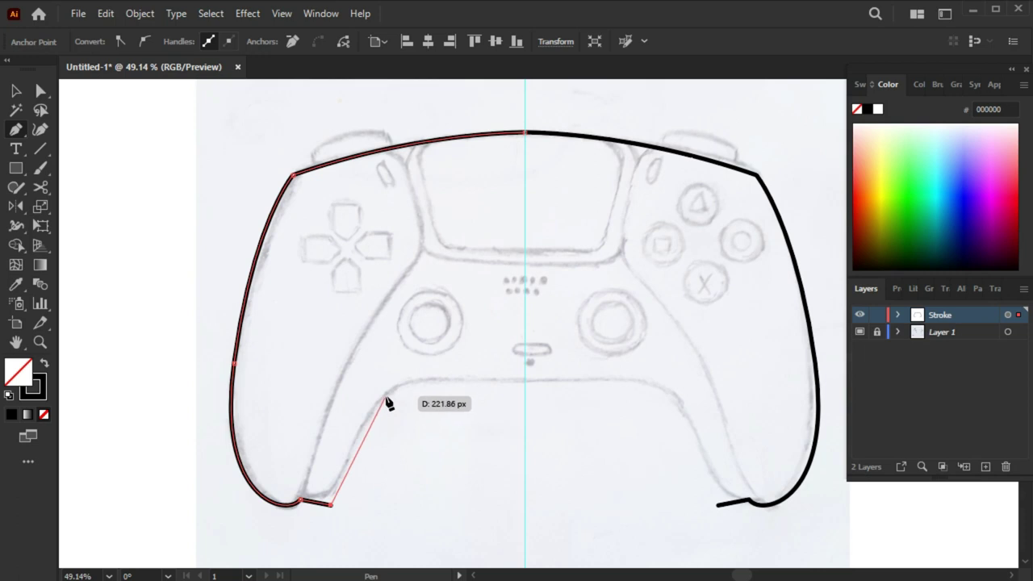
pyautogui.moveTo(396, 386); pyautogui.dragTo(437, 386)
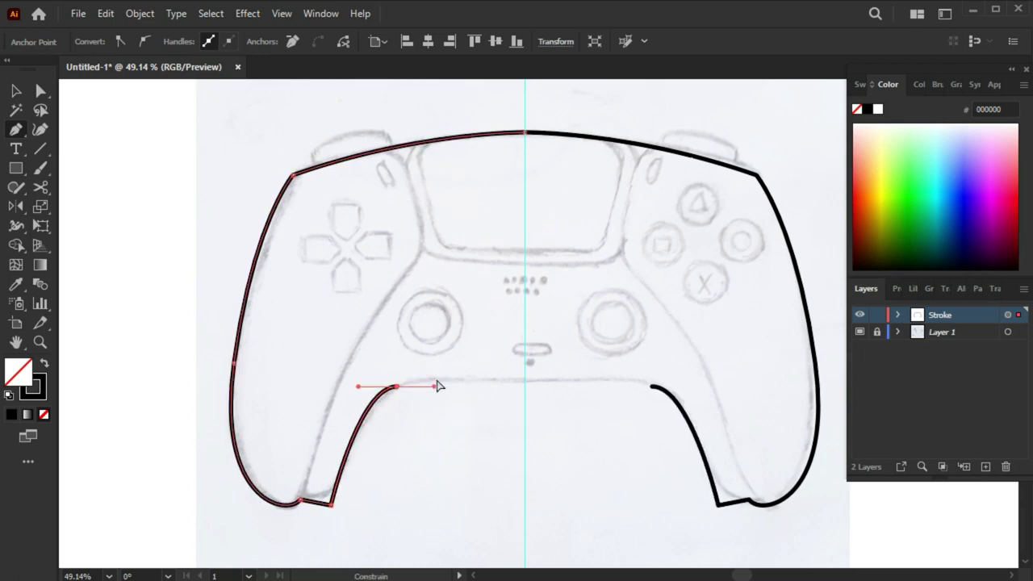
pyautogui.click(525, 391)
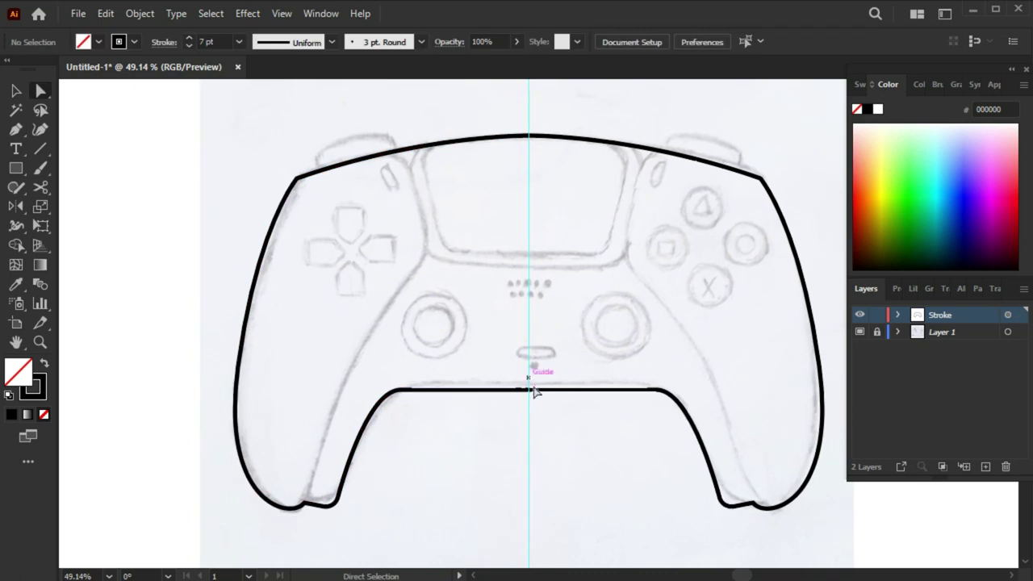
# Close the outline with a straight line up the centre guide to the top anchor.
pyautogui.click(532, 391)
pyautogui.press('p')
pyautogui.click(528, 135)
pyautogui.hotkey('ctrl', 'shift', 'a')
# Smooth the outline's bottom-left corner curve.
pyautogui.press('a')
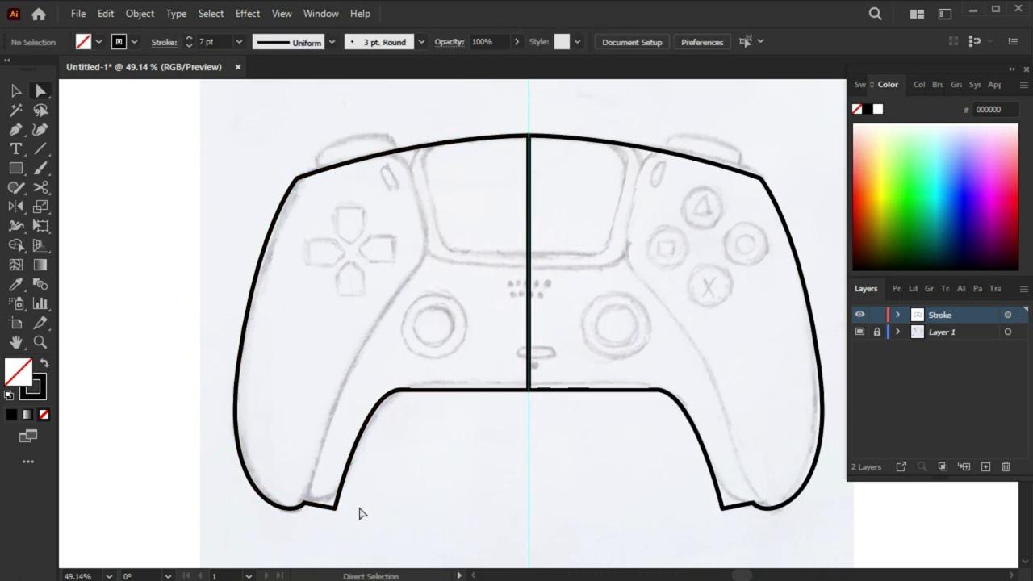
pyautogui.moveTo(331, 500); pyautogui.dragTo(347, 512)
pyautogui.click(412, 539)
# Draw the curved grip divider from the grip bottom up, joined to the top outline.
pyautogui.click(303, 502)
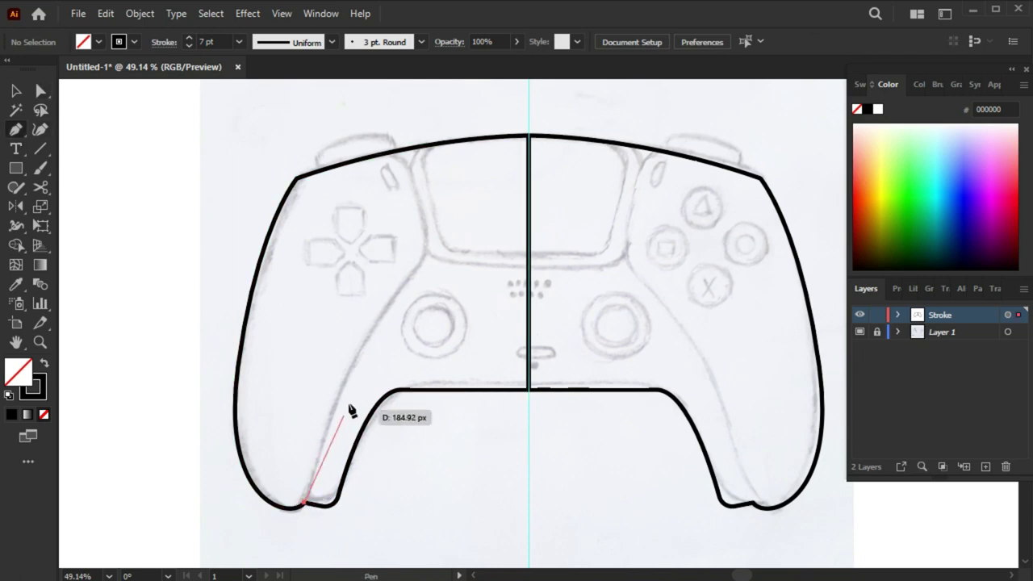
pyautogui.moveTo(386, 308); pyautogui.dragTo(436, 249)
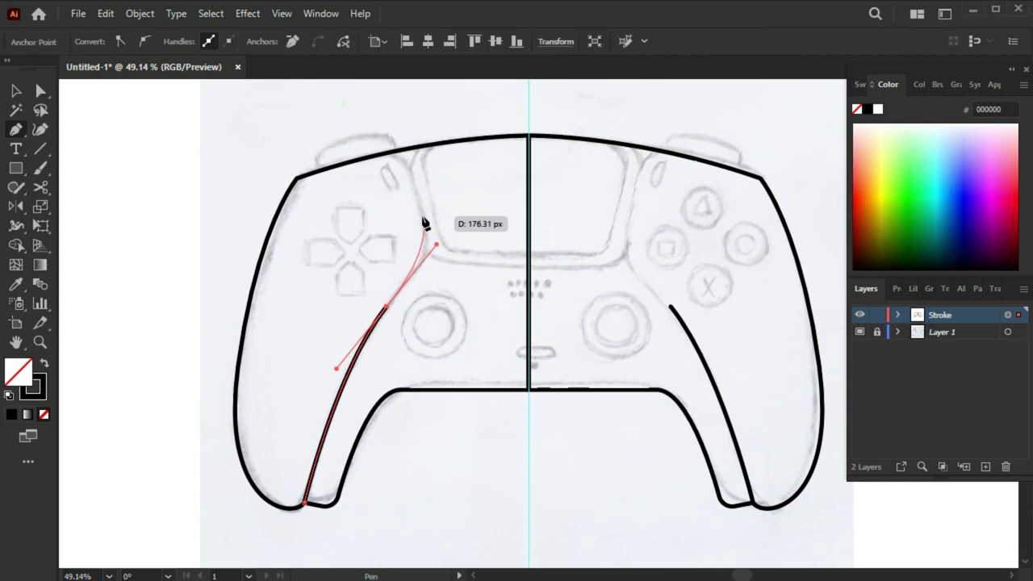
pyautogui.moveTo(422, 201)
pyautogui.mouseDown()
pyautogui.moveTo(410, 166)
pyautogui.moveTo(376, 157)
pyautogui.mouseUp()
pyautogui.click(400, 149)
pyautogui.keyDown('ctrl'); pyautogui.click(284, 166); pyautogui.keyUp('ctrl')
# Draw a temporary helper polygon around the left grip, then delete it.
pyautogui.click(390, 152)
pyautogui.click(319, 143)
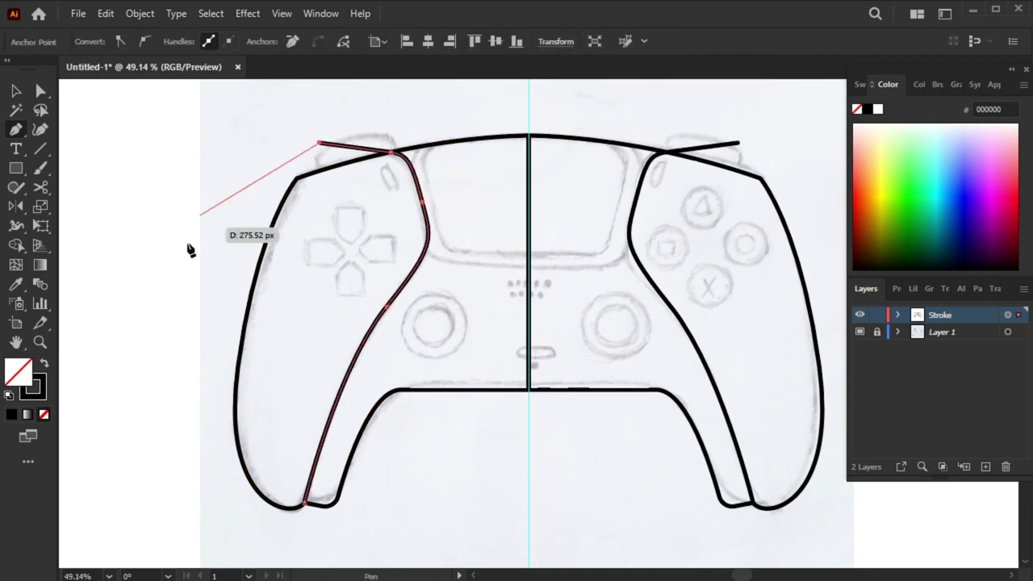
pyautogui.click(165, 277)
pyautogui.click(234, 539)
pyautogui.click(290, 538)
pyautogui.click(304, 506)
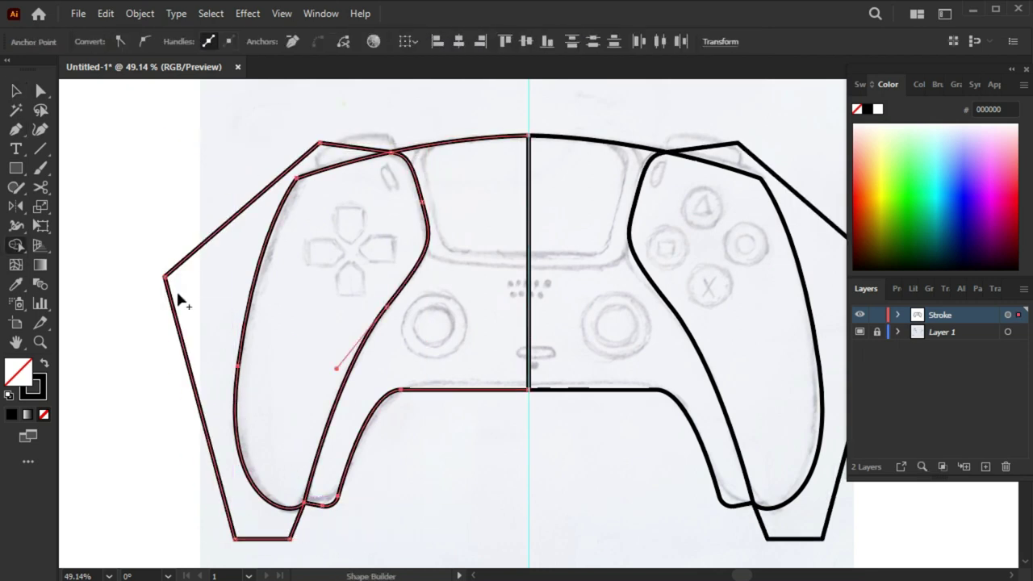
pyautogui.press('Delete')
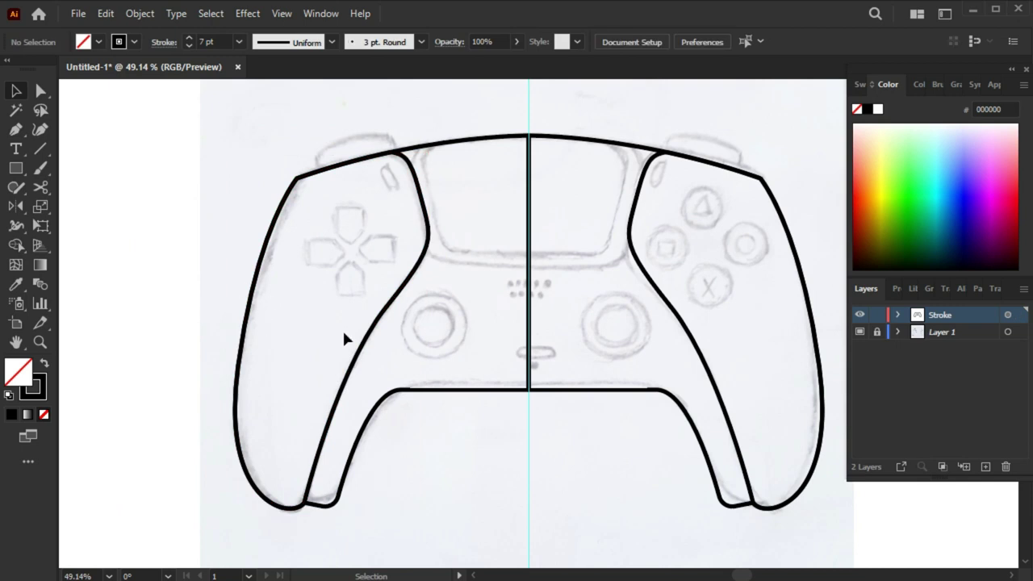
pyautogui.scroll(1, 344, 339)
# Pen-draw the closed touchpad shape from the grip's top junction to the centre line.
pyautogui.press('p')
pyautogui.click(406, 160)
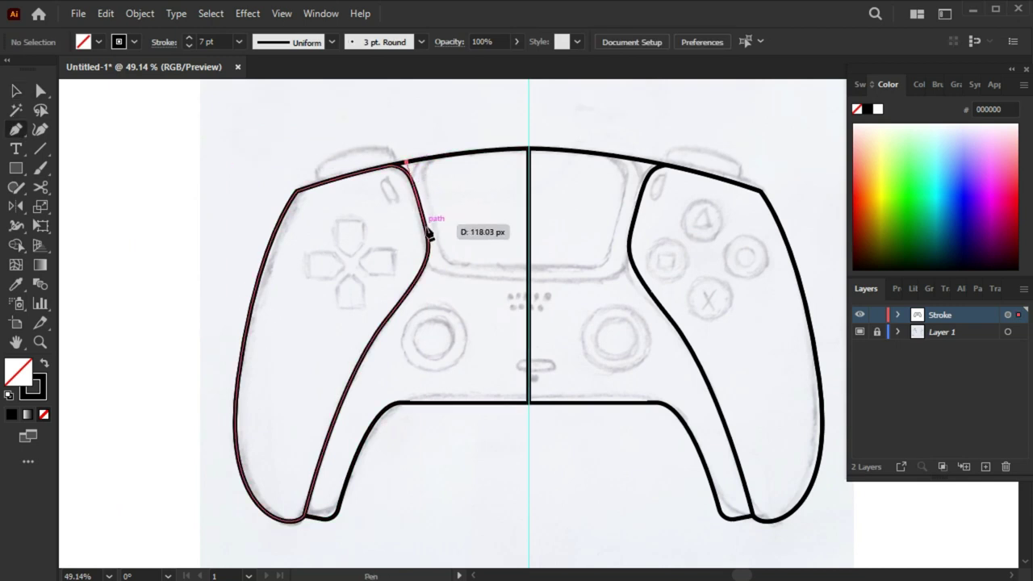
pyautogui.click(443, 282)
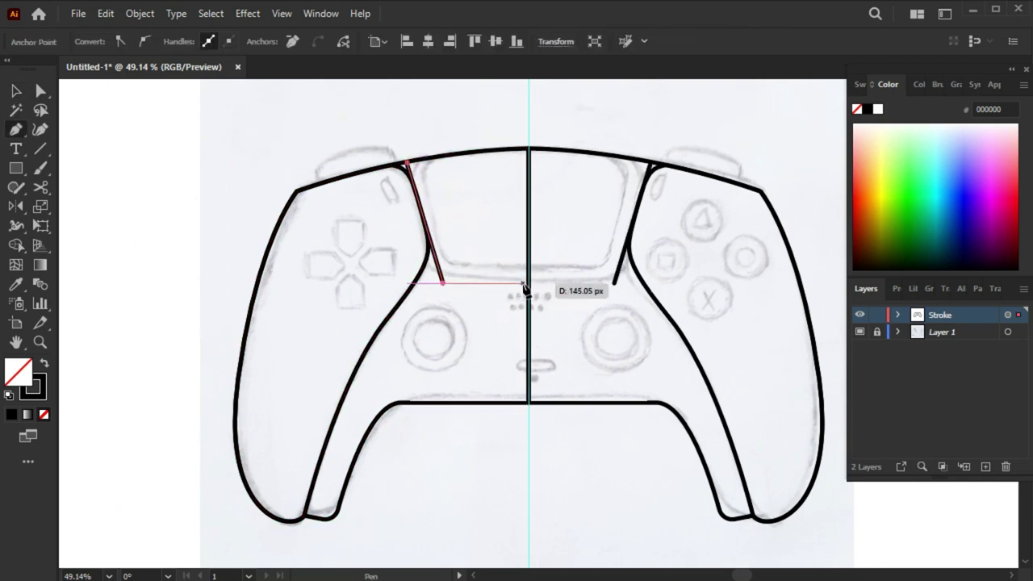
pyautogui.click(529, 283)
pyautogui.click(528, 148)
pyautogui.click(406, 161)
pyautogui.press('v')
# Remove the leftover piece above the touchpad with Shape Builder.
pyautogui.keyDown('shift'); pyautogui.click(427, 266); pyautogui.keyUp('shift')
pyautogui.hotkey('shift', 'm')
pyautogui.keyDown('alt'); pyautogui.click(473, 139); pyautogui.keyUp('alt')
# Round the touchpad's lower-left corners using live corner widgets.
pyautogui.press('a')
pyautogui.moveTo(408, 162); pyautogui.dragTo(418, 172)
pyautogui.click(442, 282)
pyautogui.moveTo(454, 265); pyautogui.dragTo(477, 265)
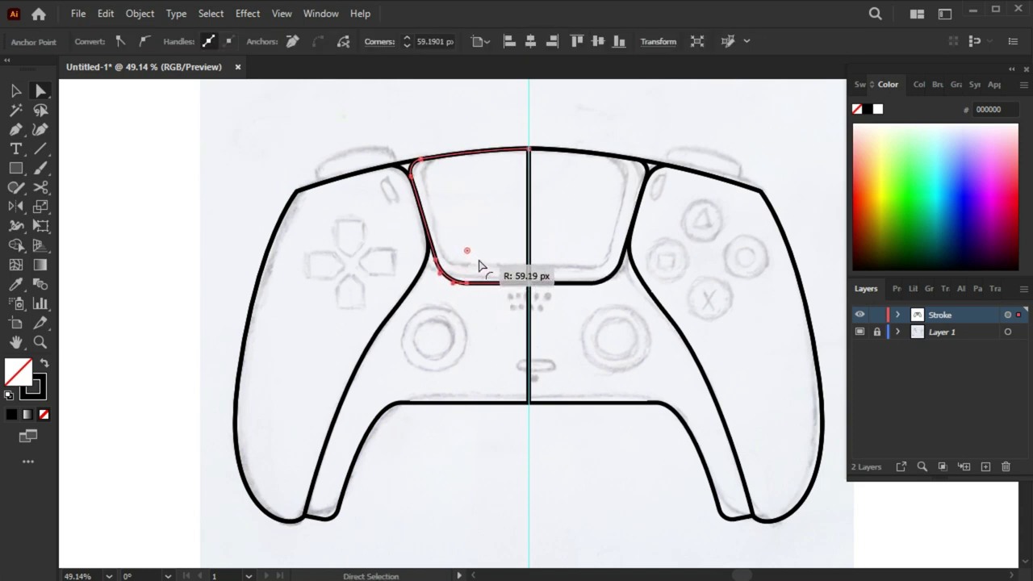
pyautogui.click(210, 157)
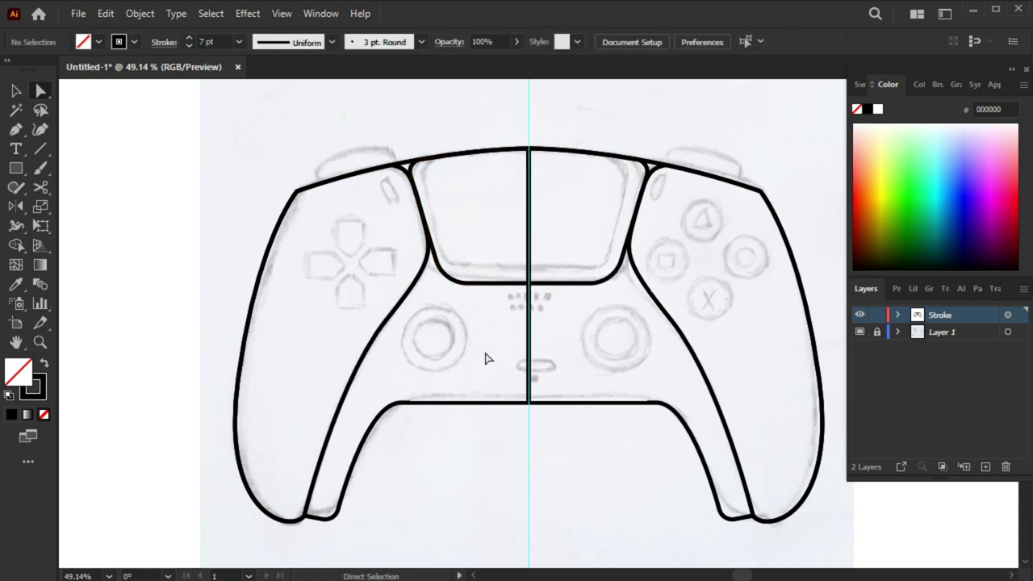
# Round the body's upper-left shoulder corner to a 63.56 px radius.
pyautogui.moveTo(296, 193)
pyautogui.mouseDown()
pyautogui.moveTo(288, 184)
pyautogui.moveTo(331, 224)
pyautogui.moveTo(320, 227)
pyautogui.mouseUp()
pyautogui.click(270, 177)
pyautogui.click(295, 193)
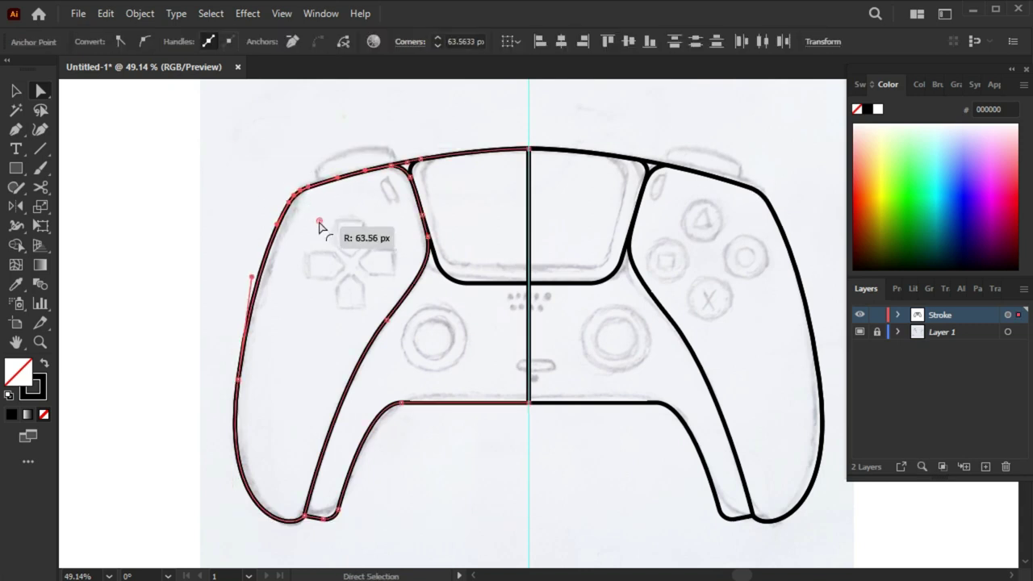
pyautogui.click(543, 439)
# Offset the left touchpad half inward by -16 px.
pyautogui.click(482, 284)
pyautogui.click(140, 13)
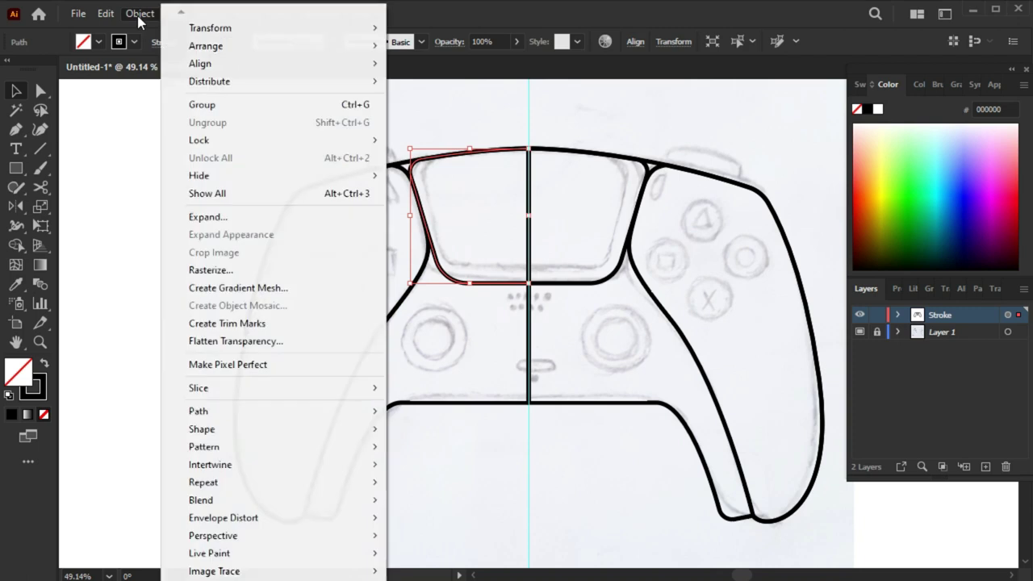
pyautogui.click(447, 269)
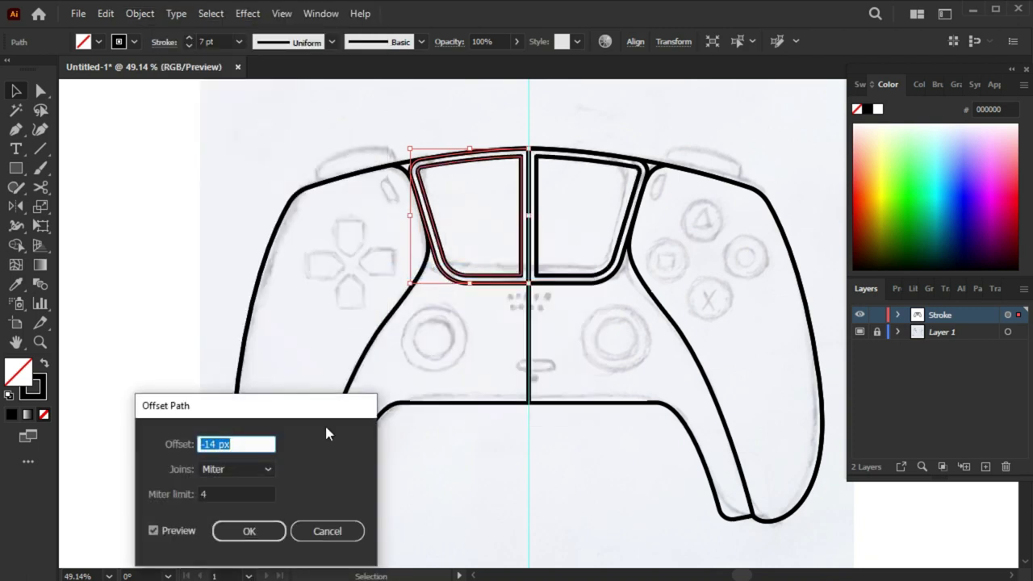
pyautogui.press('Down')
pyautogui.press('Down')
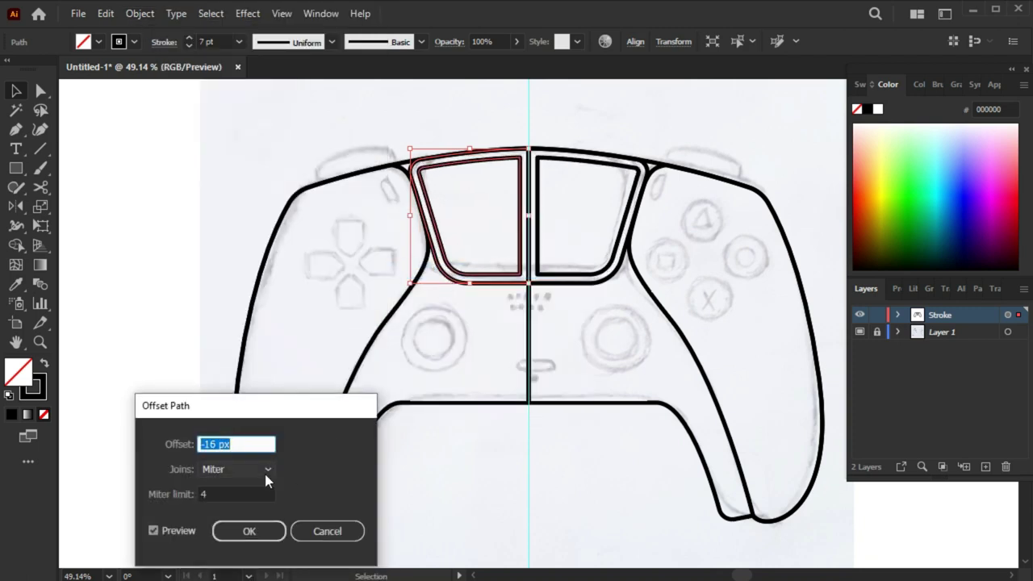
pyautogui.click(249, 531)
# Cut the inset path at its corners with Scissors and delete the unwanted edges.
pyautogui.press('c')
pyautogui.press('v')
pyautogui.click(634, 276)
pyautogui.press('Delete')
# Draw a temporary trimming shape above the touchpad up to the centre line.
pyautogui.press('p')
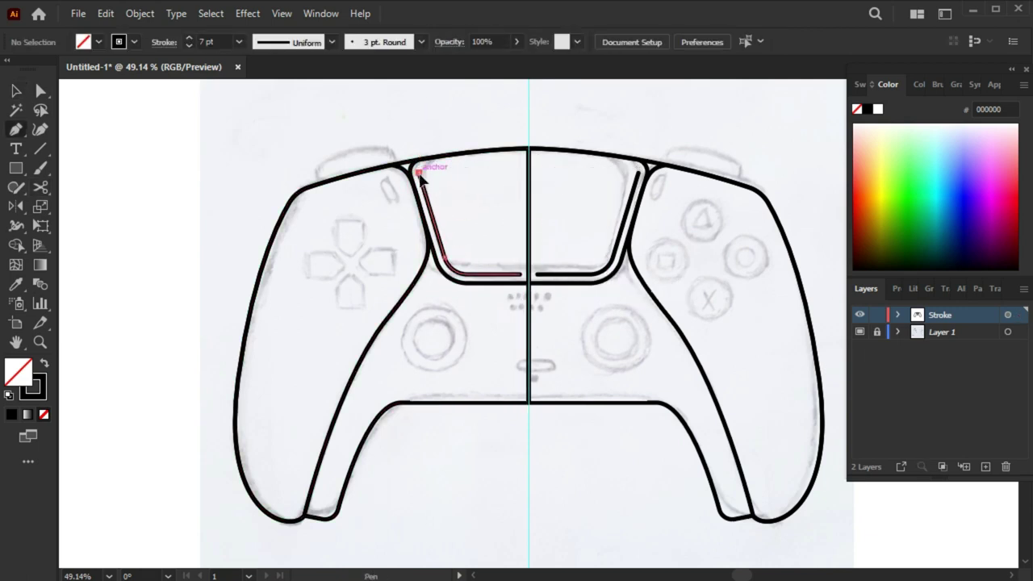
pyautogui.moveTo(419, 172); pyautogui.dragTo(411, 143)
pyautogui.click(411, 139)
pyautogui.click(511, 126)
pyautogui.click(529, 136)
pyautogui.click(528, 274)
# Remove the inset tops and leftover pieces above the touchpad arc.
pyautogui.press('v')
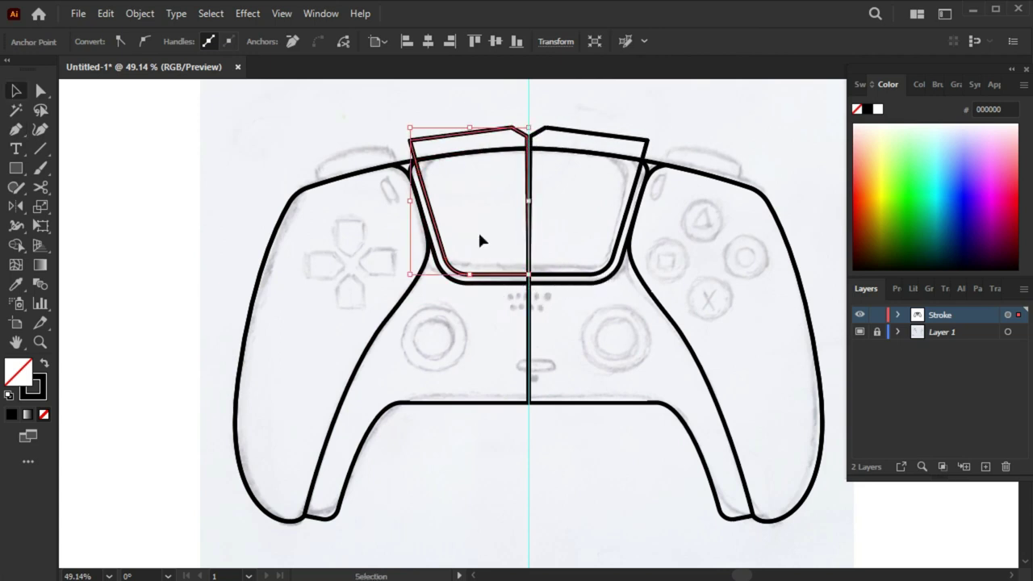
pyautogui.click(15, 245)
pyautogui.moveTo(477, 142); pyautogui.dragTo(630, 145)
pyautogui.moveTo(452, 271)
pyautogui.mouseDown()
pyautogui.moveTo(487, 273)
pyautogui.moveTo(360, 279)
pyautogui.mouseUp()
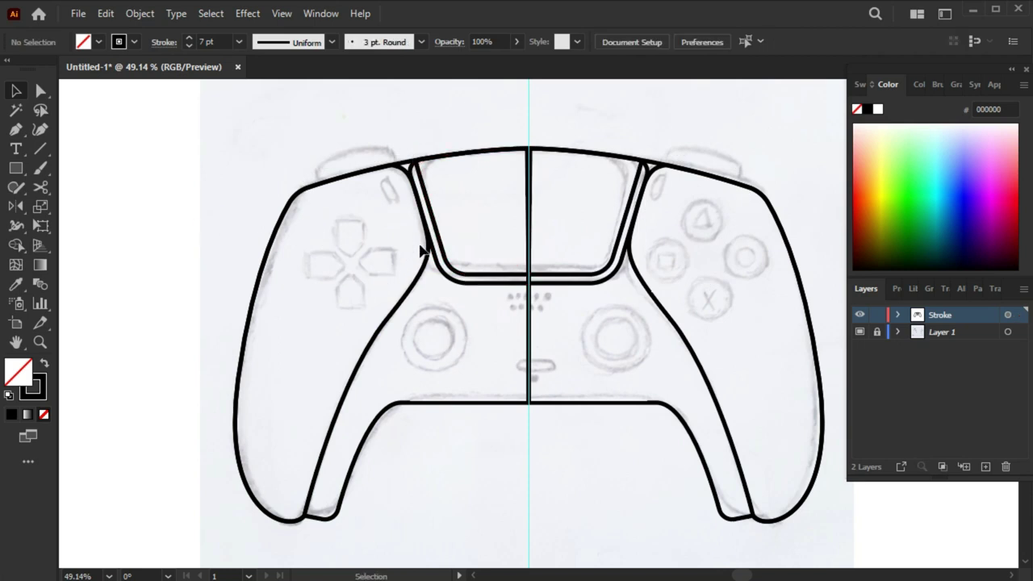
# Start tracing the left shoulder button with the Pen tool.
pyautogui.press('p')
pyautogui.click(381, 167)
pyautogui.click(377, 148)
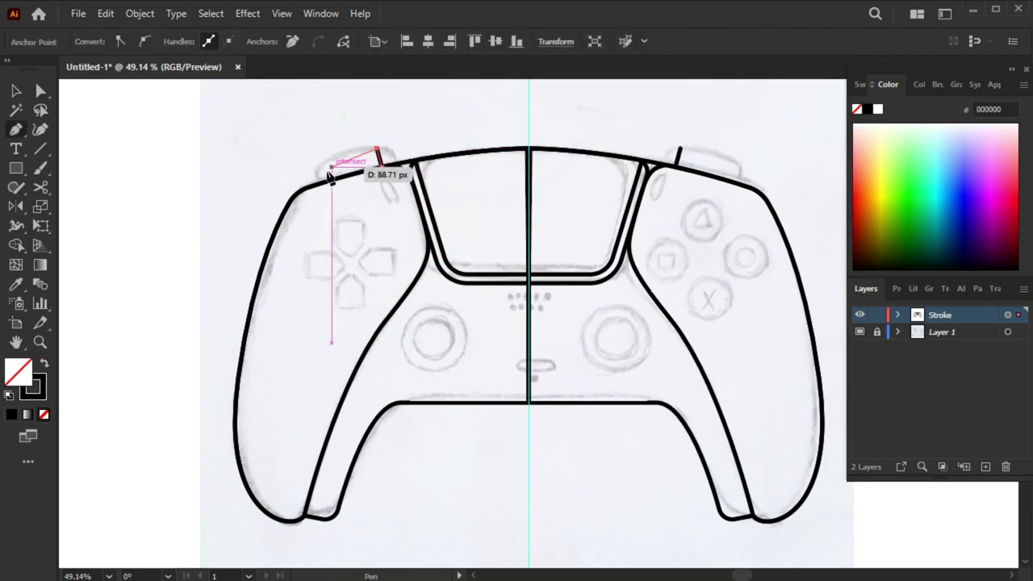
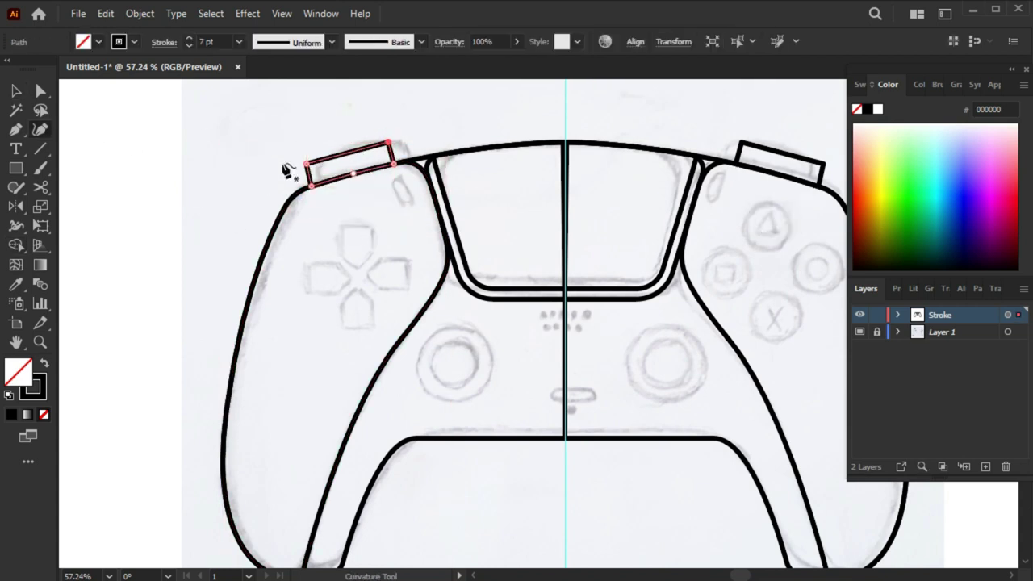
# Curve the bumper's top edge upward and round its corners.
pyautogui.moveTo(347, 153); pyautogui.dragTo(344, 146)
pyautogui.press('a')
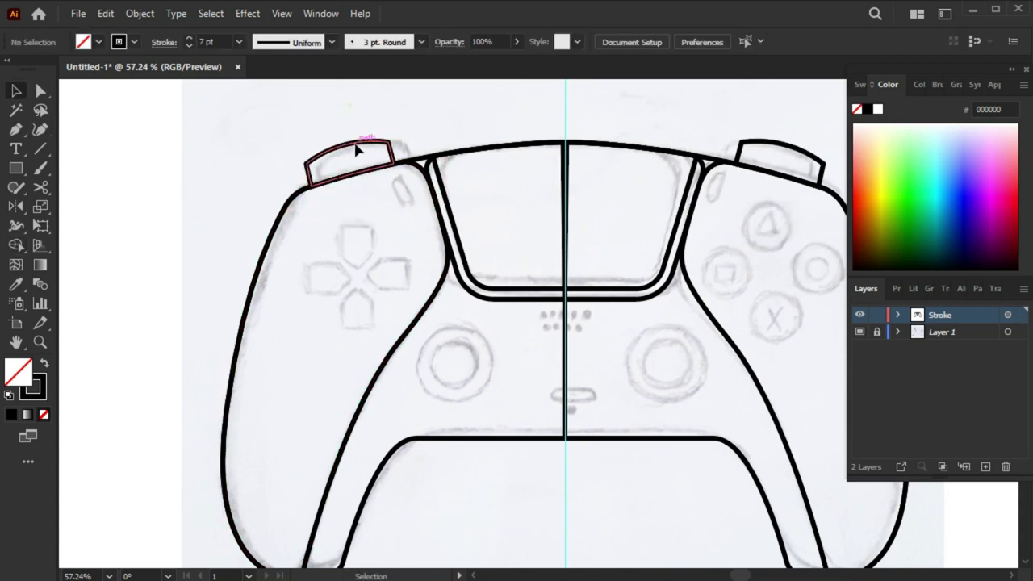
pyautogui.click(355, 146)
pyautogui.moveTo(382, 160); pyautogui.dragTo(388, 165)
pyautogui.click(404, 130)
pyautogui.moveTo(405, 130)
pyautogui.mouseDown()
pyautogui.moveTo(359, 161)
pyautogui.moveTo(311, 158)
pyautogui.mouseUp()
pyautogui.press('v')
pyautogui.hotkey('ctrl', 'z')
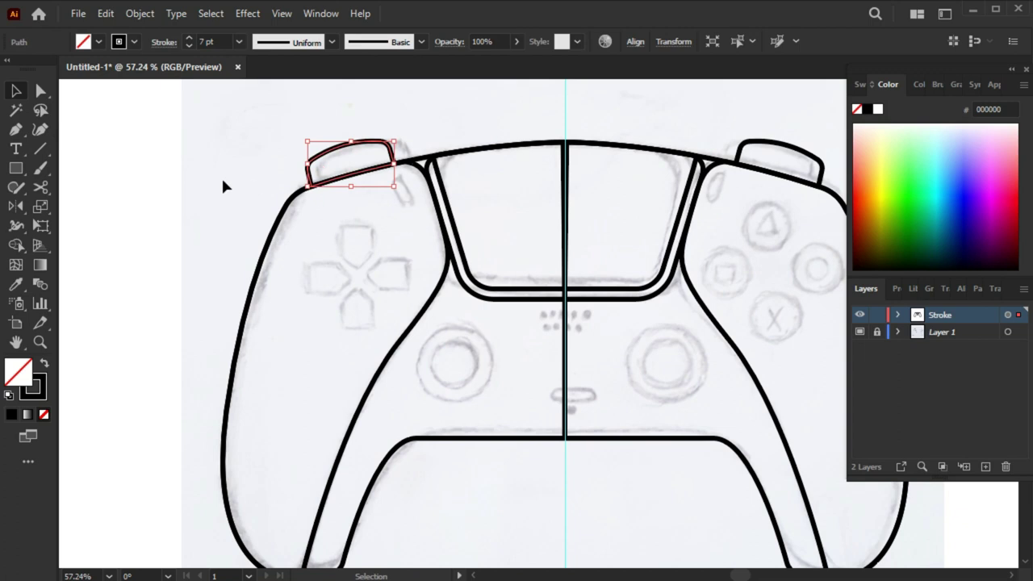
pyautogui.click(225, 187)
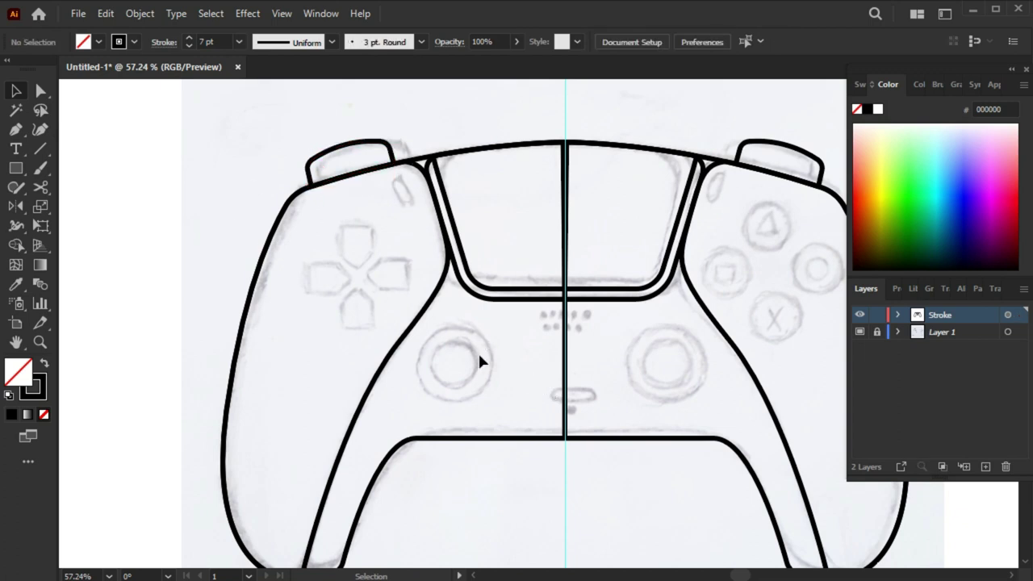
# Draw a circle around the left thumbstick and scale a copy down into an inner ring.
pyautogui.moveTo(16, 167); pyautogui.dragTo(65, 203)
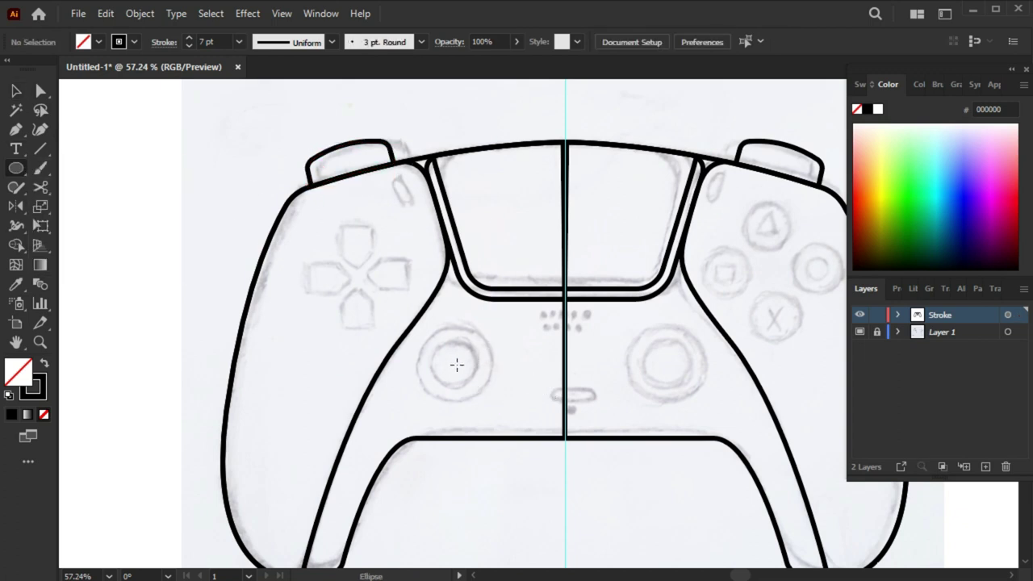
pyautogui.moveTo(449, 364); pyautogui.dragTo(485, 413)
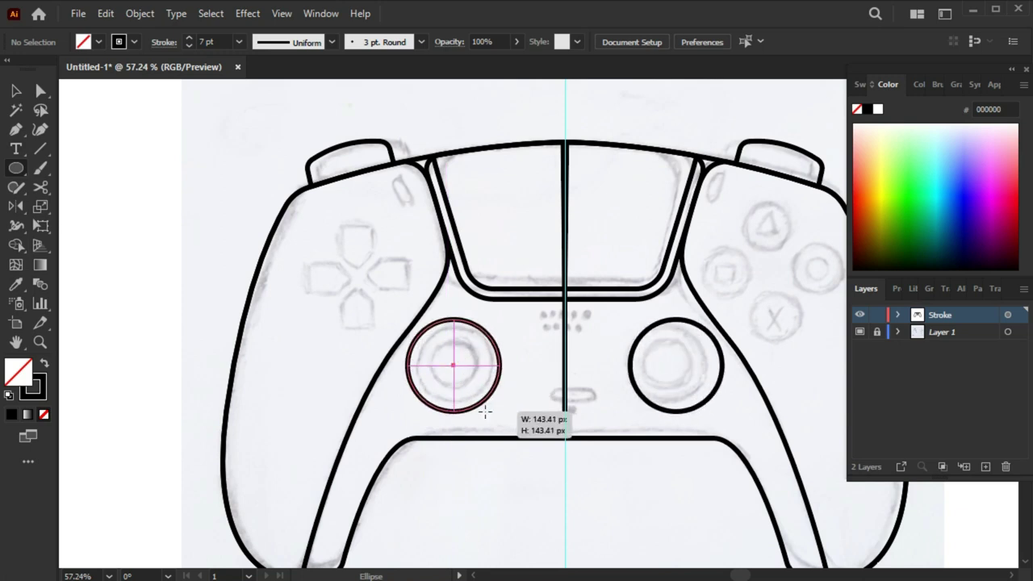
pyautogui.press('v')
pyautogui.moveTo(480, 406); pyautogui.dragTo(486, 412)
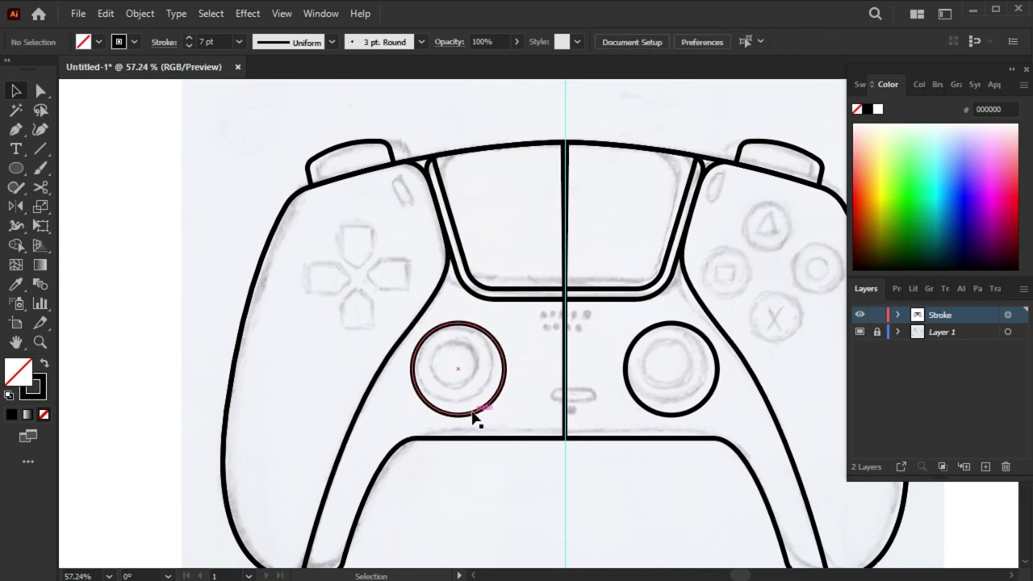
pyautogui.click(105, 12)
pyautogui.click(101, 32)
pyautogui.moveTo(505, 414); pyautogui.dragTo(491, 412)
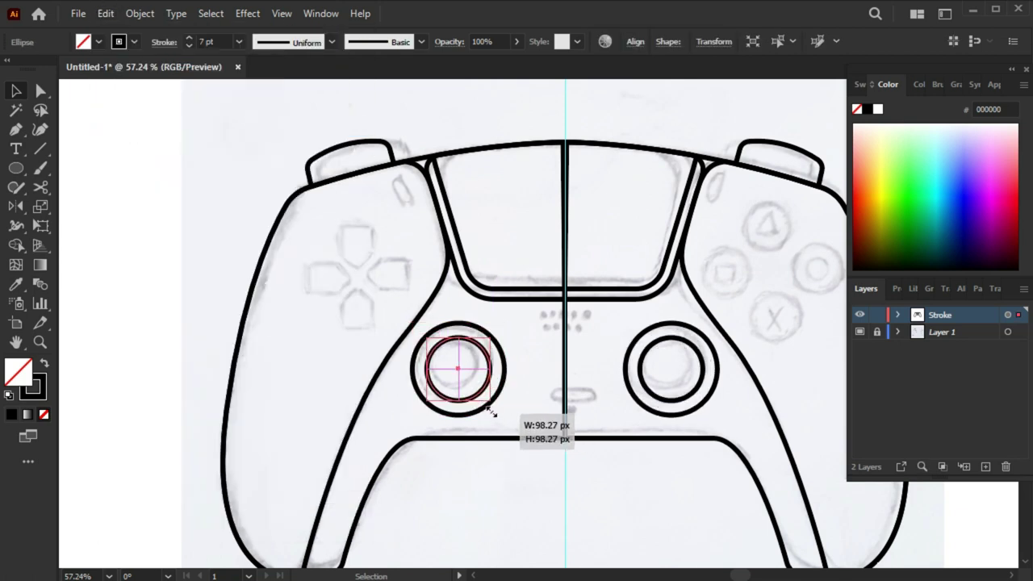
pyautogui.click(471, 486)
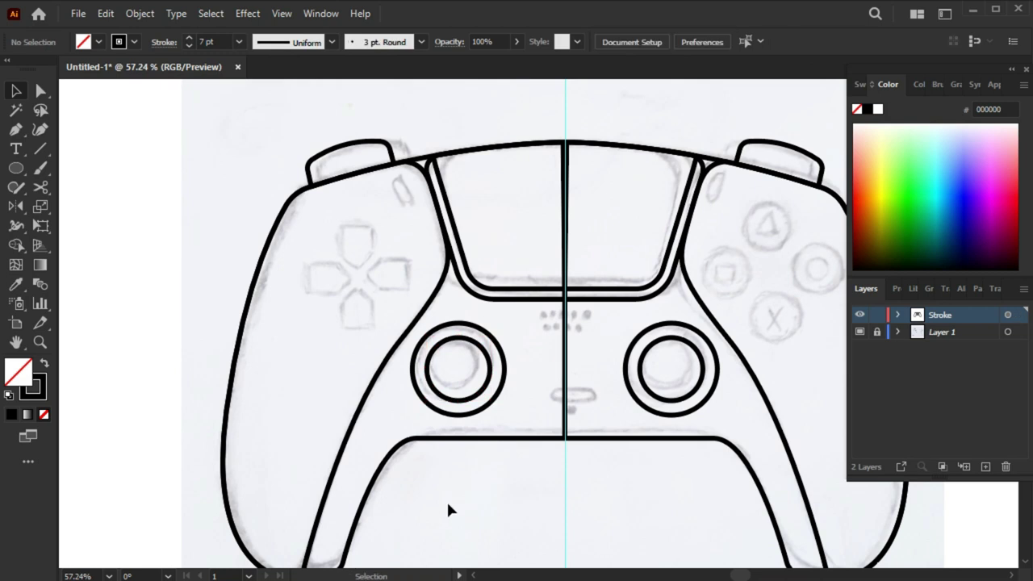
# Paste a copy of the outer thumbstick circle in front and enlarge it around the stick.
pyautogui.click(457, 418)
pyautogui.click(105, 13)
pyautogui.click(121, 95)
pyautogui.click(105, 13)
pyautogui.click(122, 131)
pyautogui.moveTo(505, 414); pyautogui.dragTo(537, 458)
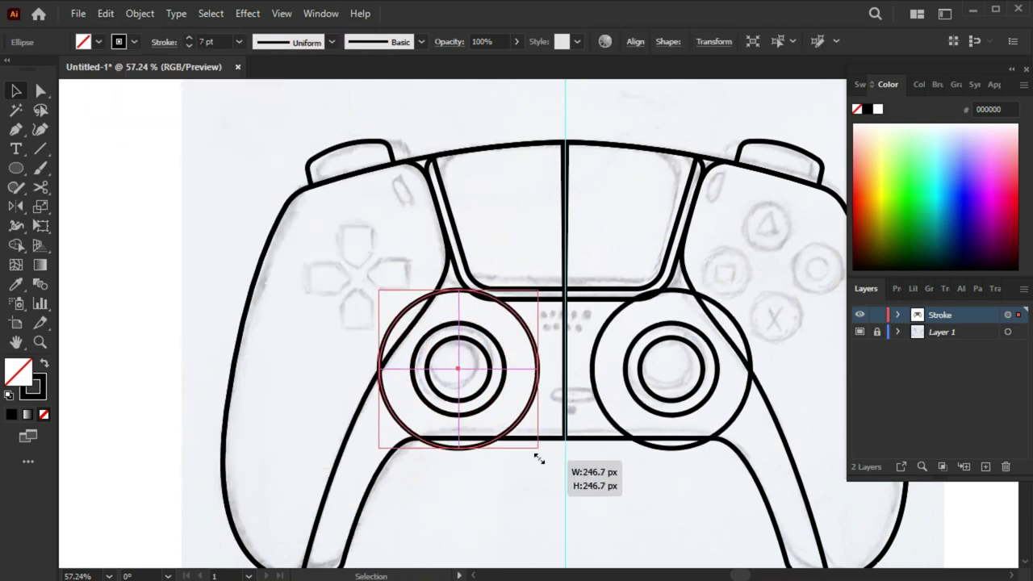
# Cut the enlarged circle at both sides, remove its upper arc, and select it with the body outline.
pyautogui.click(41, 187)
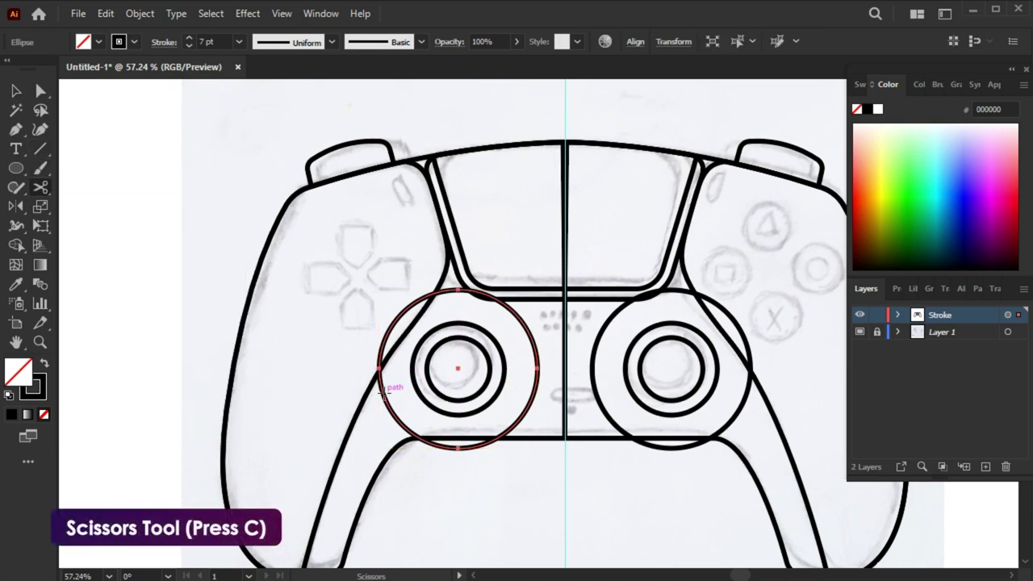
pyautogui.click(384, 396)
pyautogui.click(533, 397)
pyautogui.click(597, 400)
pyautogui.click(745, 399)
pyautogui.press('v')
pyautogui.keyDown('shift'); pyautogui.click(542, 440); pyautogui.keyUp('shift')
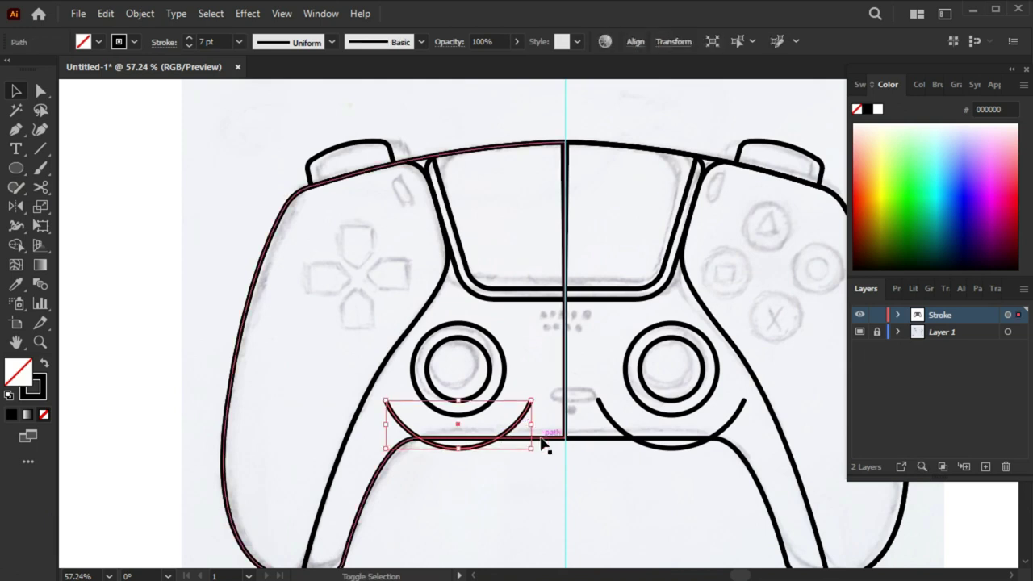
pyautogui.hotkey('shift', 'm')
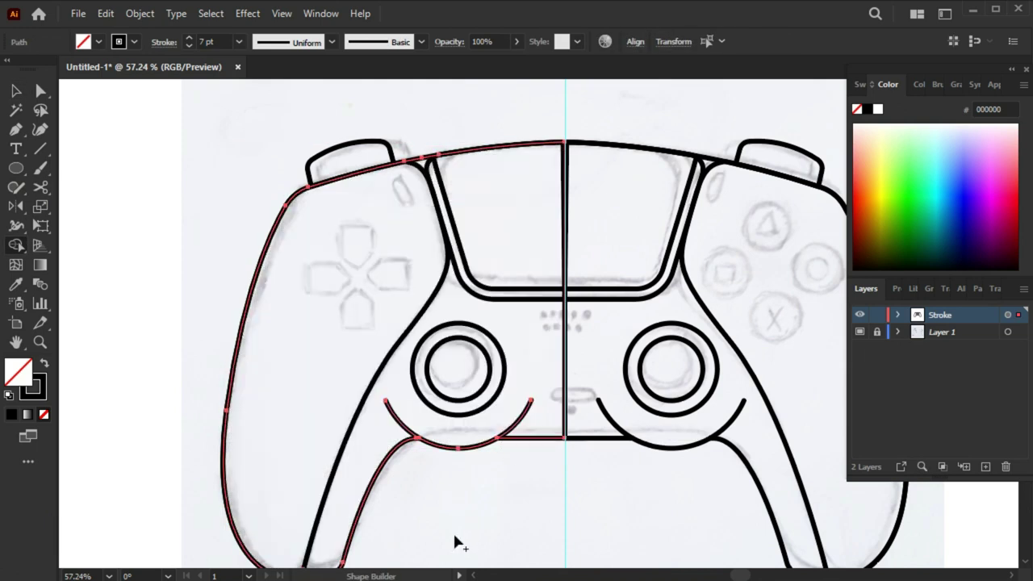
# Taper both ends of the thumbstick arc with the Width tool.
pyautogui.scroll(5, 456, 460)
pyautogui.hotkey('shift', 'w')
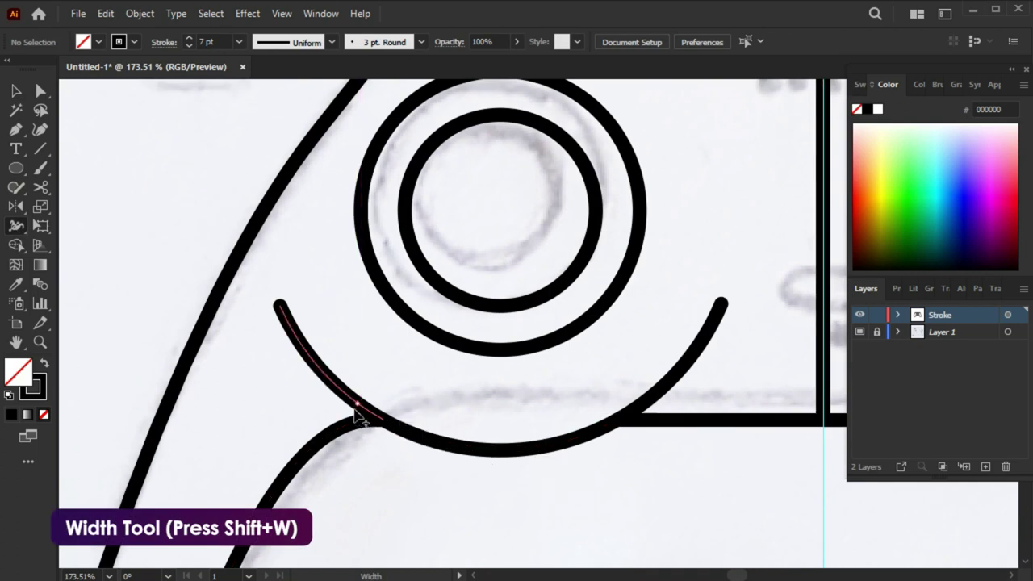
pyautogui.moveTo(299, 343); pyautogui.dragTo(280, 307)
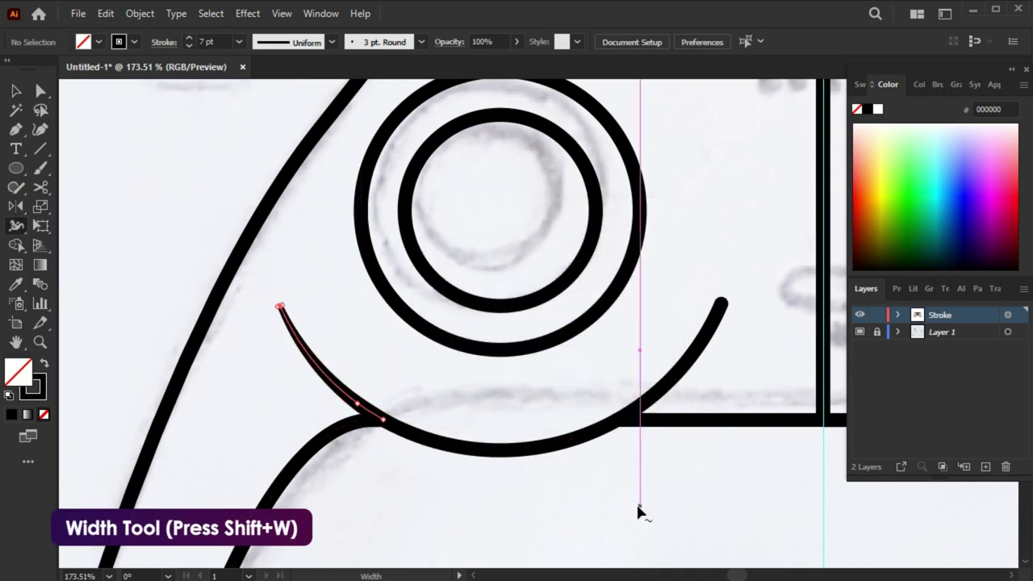
pyautogui.moveTo(721, 305); pyautogui.dragTo(726, 312)
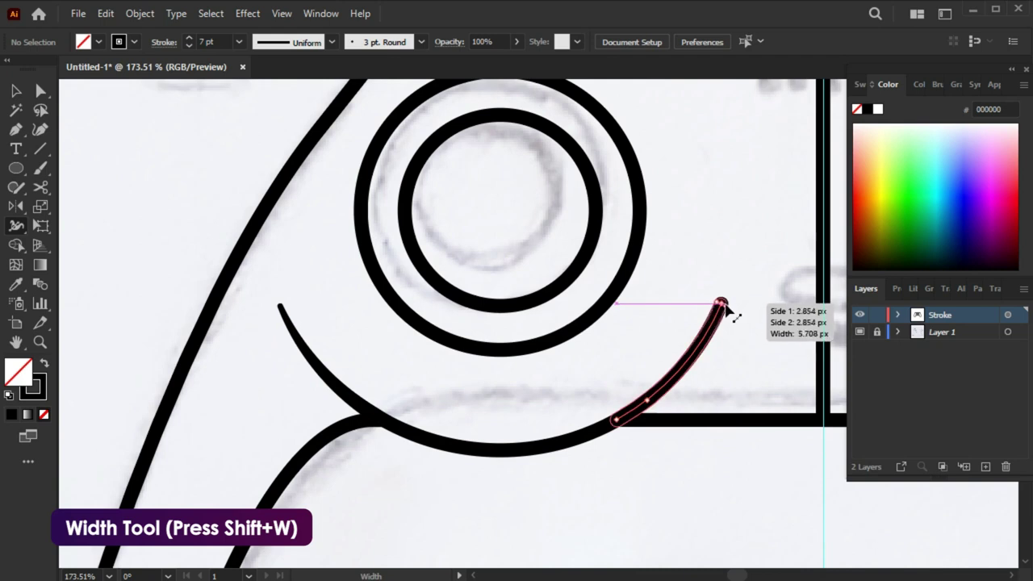
pyautogui.press('v')
# Move the small pill-shaped button into place near the top of the grip.
pyautogui.keyDown('alt'); pyautogui.scroll(-3, 584, 509); pyautogui.keyUp('alt')
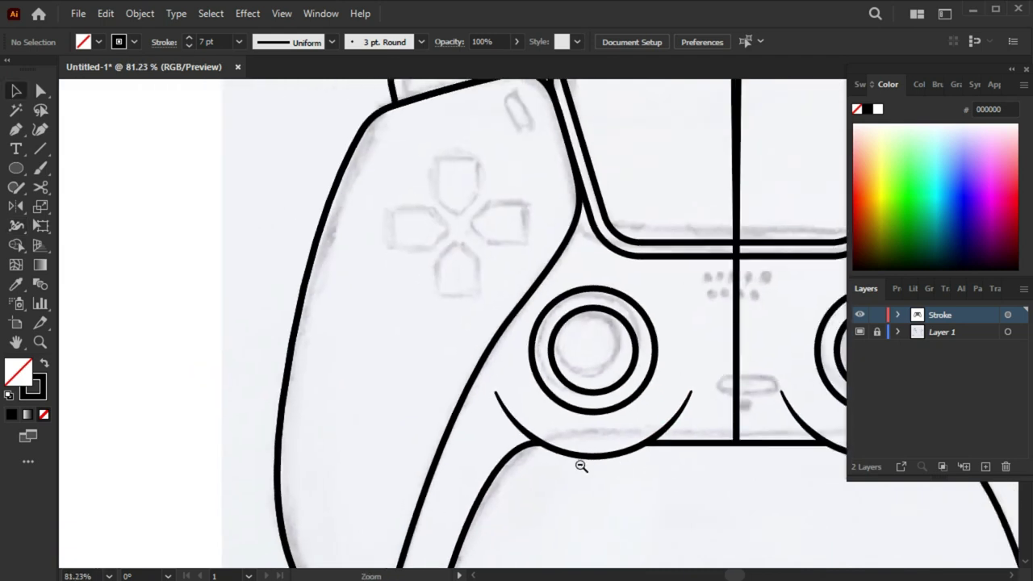
pyautogui.keyDown('alt'); pyautogui.scroll(-3, 497, 436); pyautogui.keyUp('alt')
pyautogui.moveTo(531, 459); pyautogui.dragTo(510, 452)
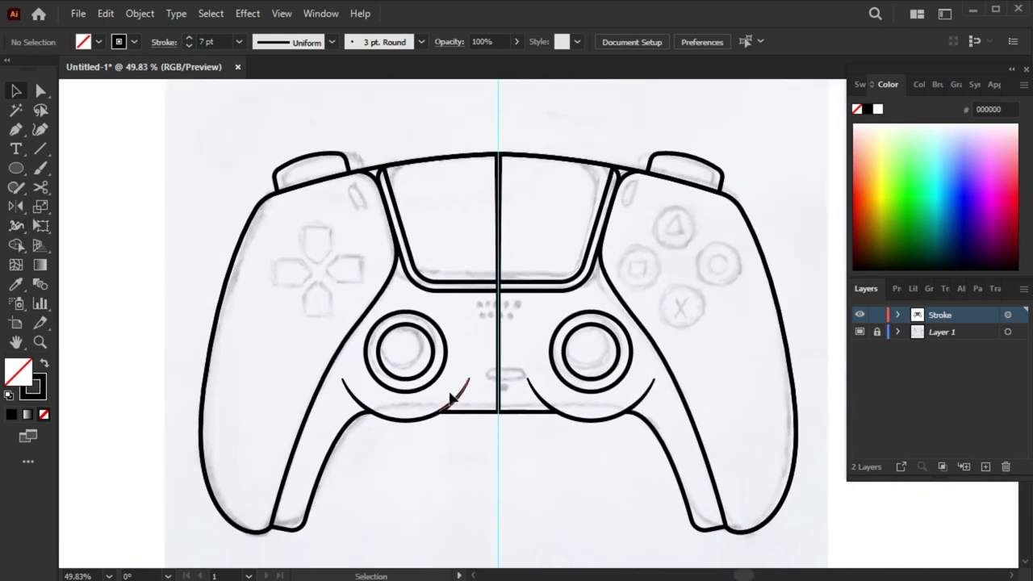
pyautogui.keyDown('alt'); pyautogui.scroll(3, 373, 201); pyautogui.keyUp('alt')
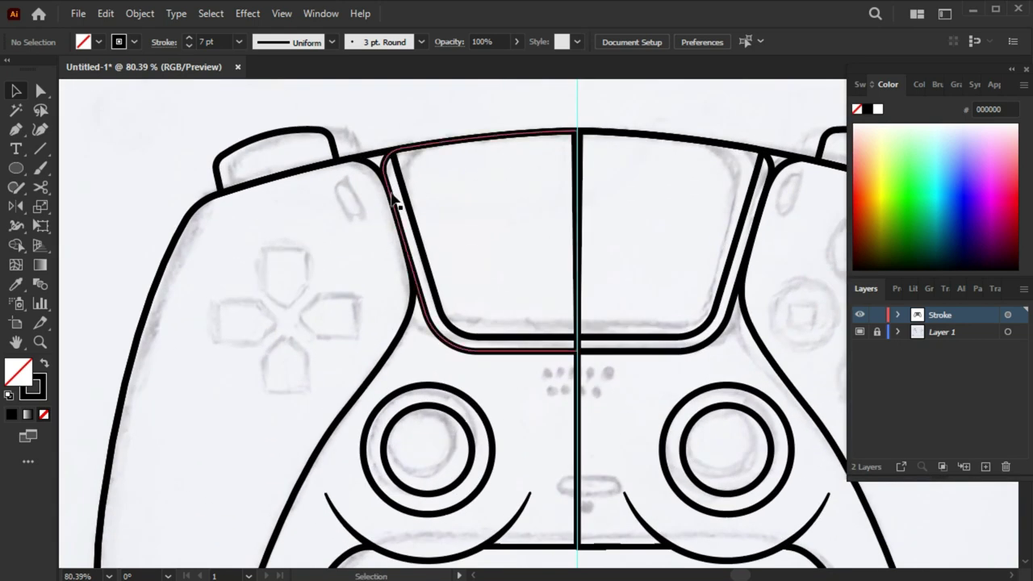
pyautogui.keyDown('alt'); pyautogui.scroll(2, 371, 169); pyautogui.keyUp('alt')
pyautogui.moveTo(391, 286); pyautogui.dragTo(394, 276)
pyautogui.click(554, 362)
pyautogui.keyDown('alt'); pyautogui.scroll(-4, 554, 363); pyautogui.keyUp('alt')
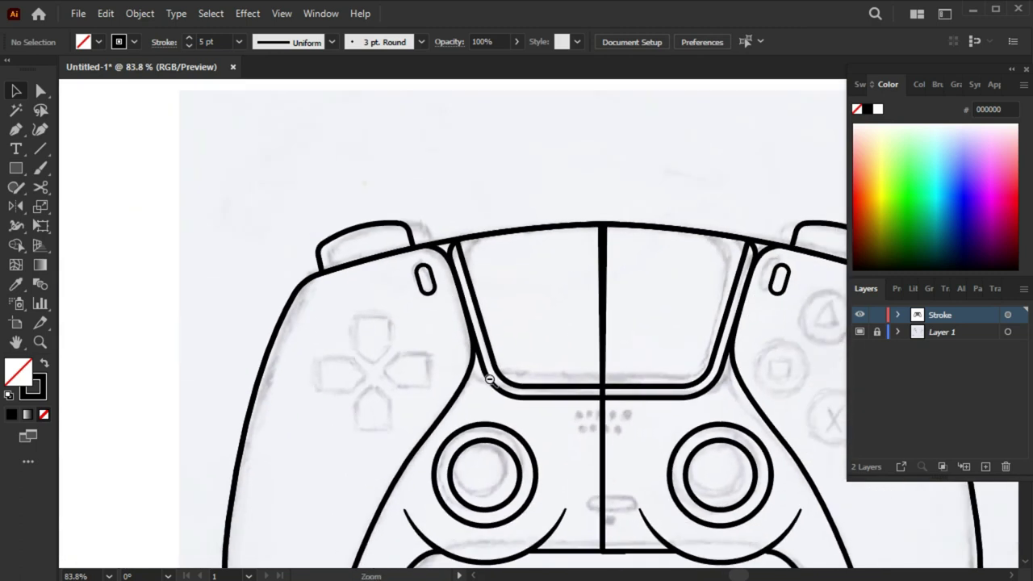
pyautogui.keyDown('alt'); pyautogui.scroll(-1, 613, 389); pyautogui.keyUp('alt')
pyautogui.click(323, 452)
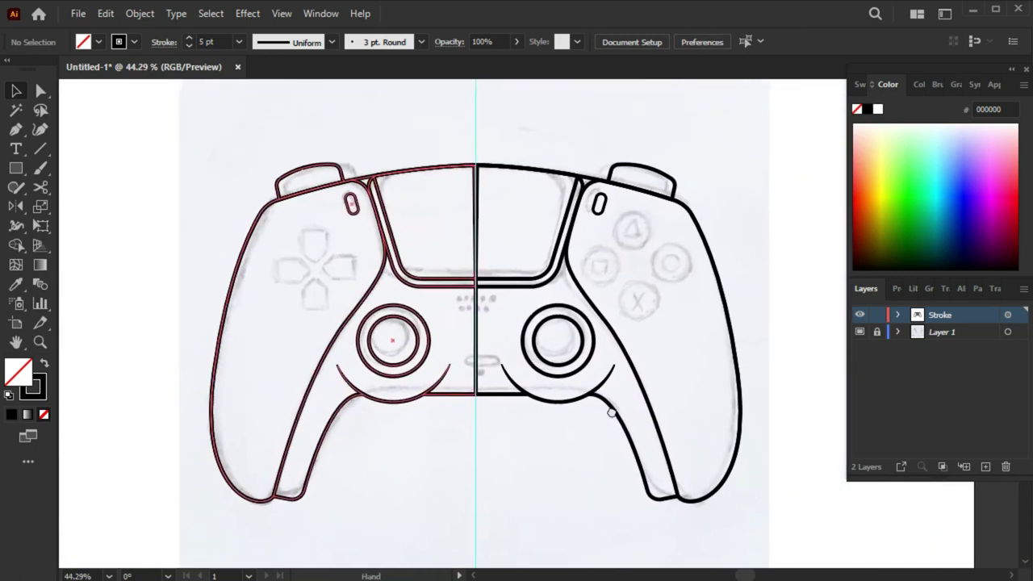
pyautogui.keyDown('alt'); pyautogui.scroll(3, 496, 475); pyautogui.keyUp('alt')
# Draw a closed, narrow grip shape inside the left handle with the Pen tool.
pyautogui.keyDown('alt'); pyautogui.scroll(1, 418, 470); pyautogui.keyUp('alt')
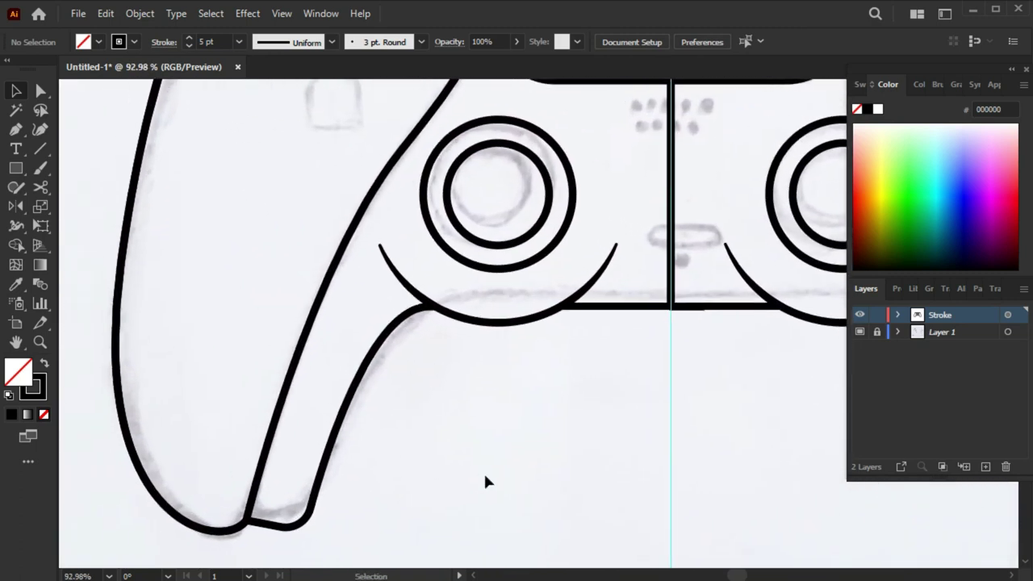
pyautogui.moveTo(307, 523)
pyautogui.mouseDown()
pyautogui.moveTo(386, 341)
pyautogui.moveTo(400, 243)
pyautogui.mouseUp()
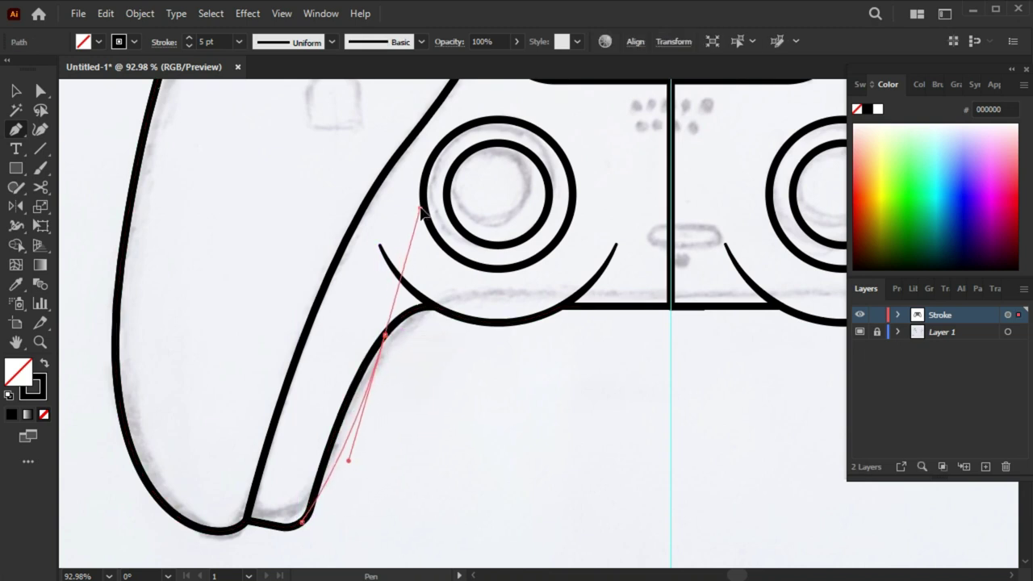
pyautogui.click(390, 276)
pyautogui.click(336, 342)
pyautogui.click(289, 480)
# Undo a stray move of the grip shape and zoom out to see the whole controller.
pyautogui.click(302, 521)
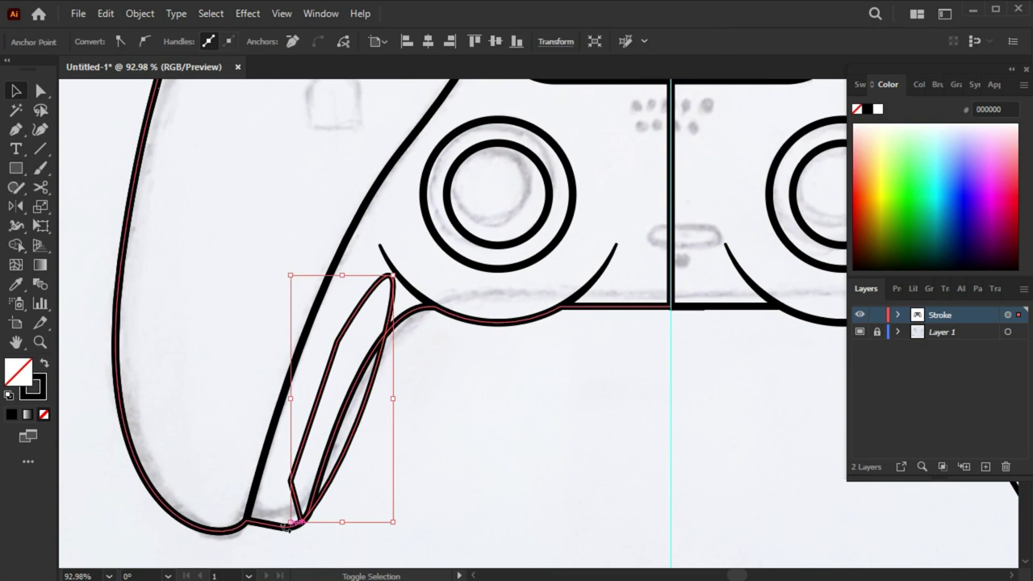
pyautogui.moveTo(332, 385); pyautogui.dragTo(449, 416)
pyautogui.hotkey('ctrl', 'z')
pyautogui.hotkey('ctrl', '-')
pyautogui.moveTo(539, 395); pyautogui.dragTo(457, 410)
pyautogui.scroll(-1, 710, 452)
pyautogui.moveTo(693, 431); pyautogui.dragTo(695, 431)
# Outline the strokes of all artwork on the Stroke layer.
pyautogui.click(1007, 315)
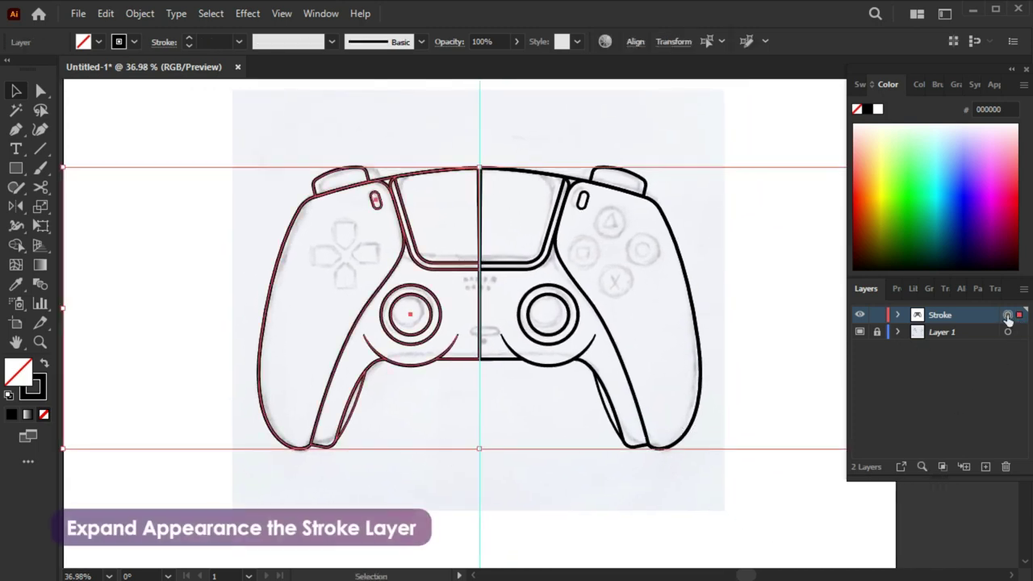
pyautogui.click(140, 14)
pyautogui.click(182, 235)
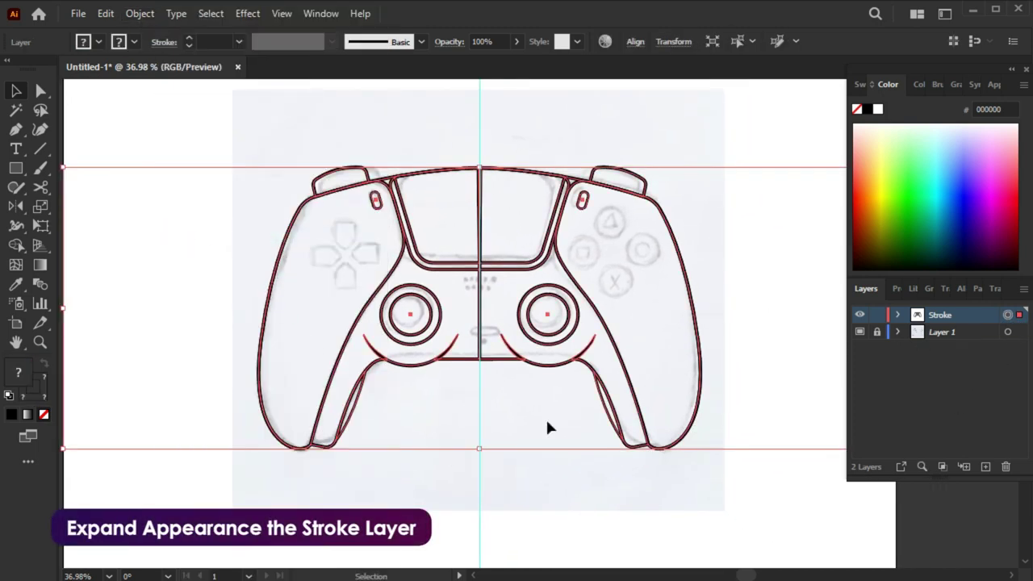
# Expand the Stroke layer's paths in the Layers panel and delete the horizontal guide.
pyautogui.click(897, 315)
pyautogui.click(907, 331)
pyautogui.scroll(-3, 1022, 440)
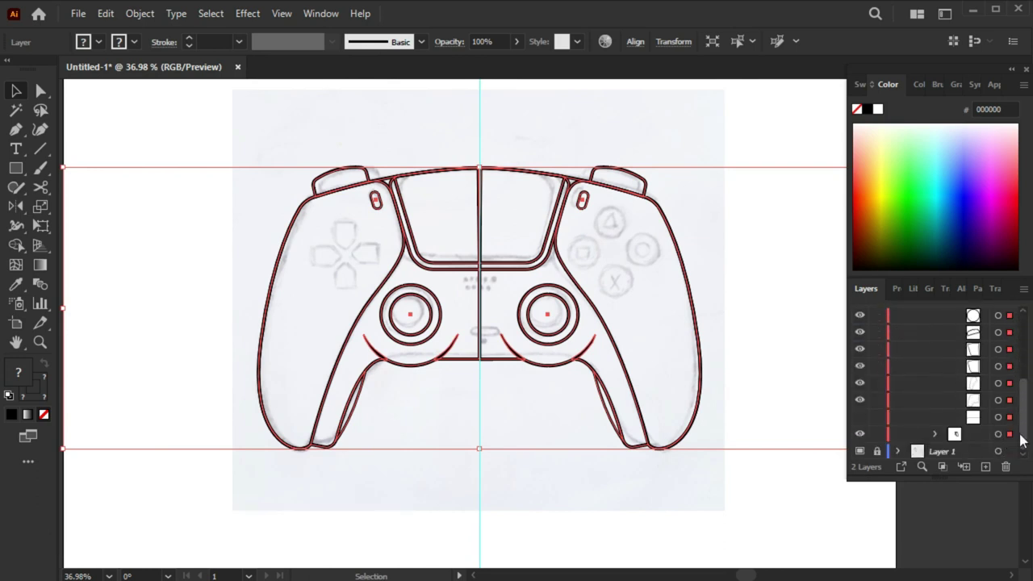
pyautogui.hotkey('ctrl', 'shift', 'a')
pyautogui.click(998, 417)
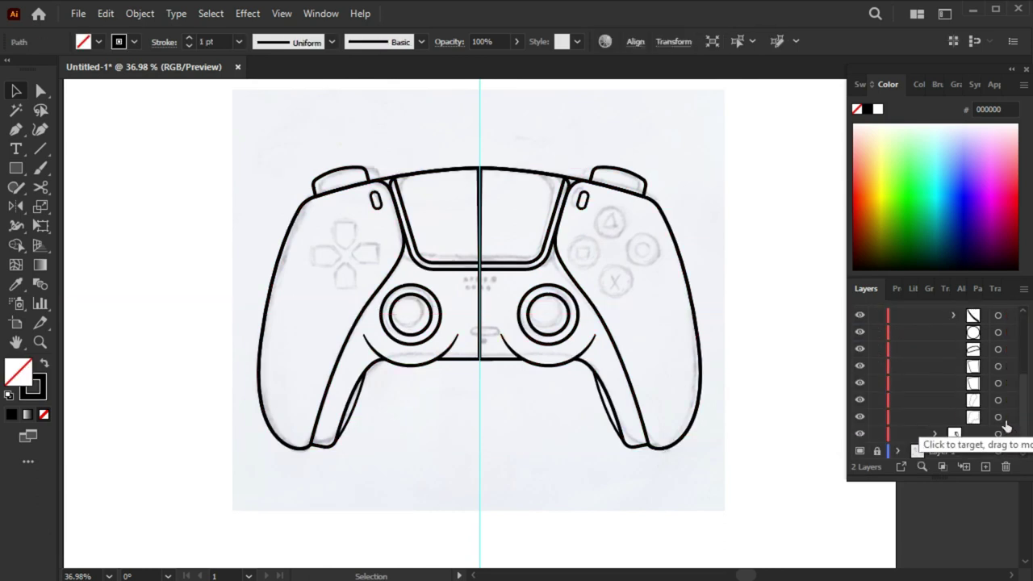
pyautogui.scroll(5, 928, 364)
pyautogui.click(936, 348)
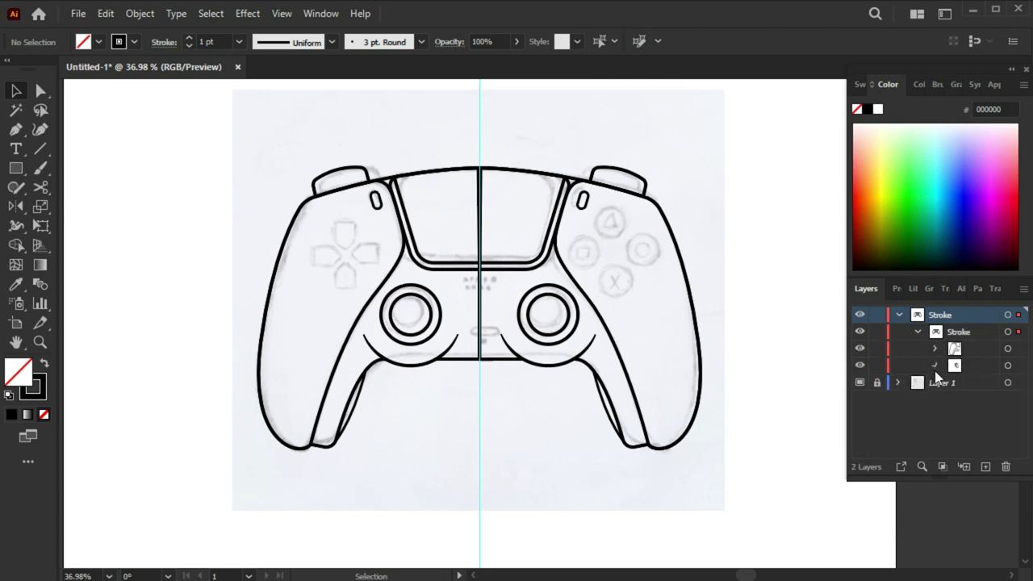
pyautogui.click(936, 348)
pyautogui.scroll(-5, 1017, 440)
pyautogui.click(998, 434)
pyautogui.press('Delete')
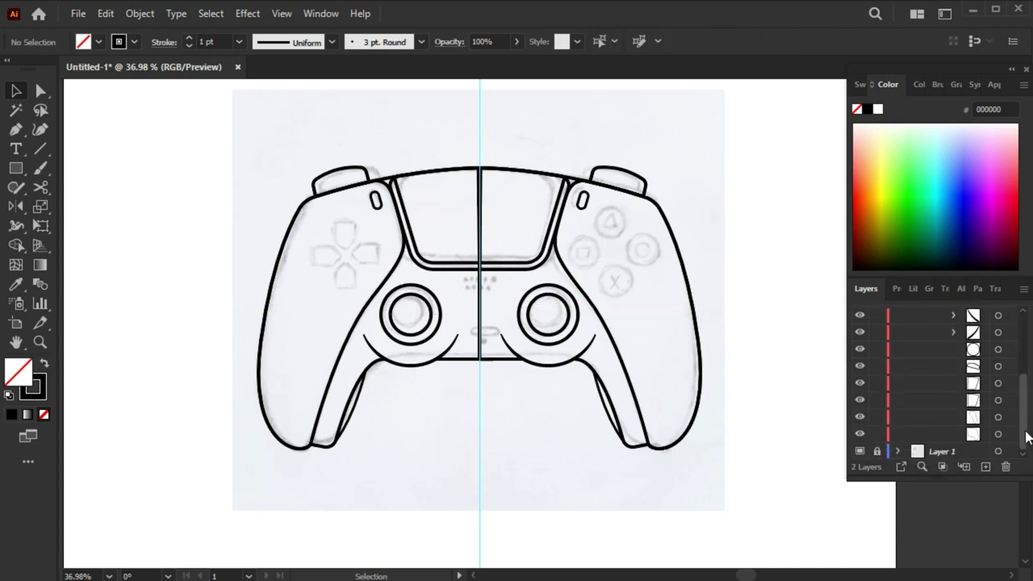
pyautogui.scroll(5, 1021, 404)
# Ungroup the left half of the controller outline.
pyautogui.click(916, 332)
pyautogui.click(351, 342)
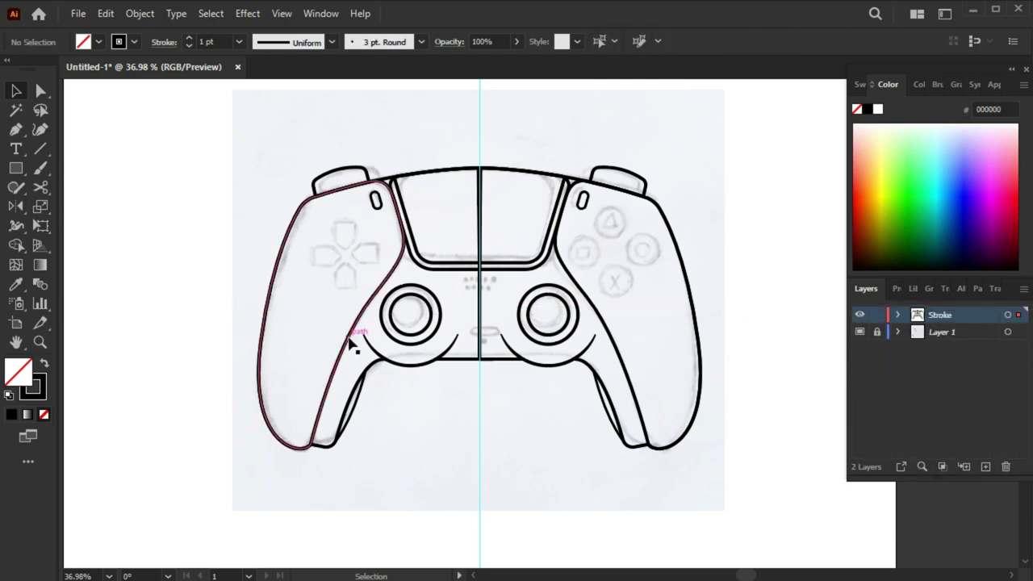
pyautogui.rightClick(376, 339)
pyautogui.click(404, 293)
pyautogui.click(406, 438)
pyautogui.doubleClick(400, 367)
pyautogui.rightClick(400, 367)
pyautogui.press('Escape')
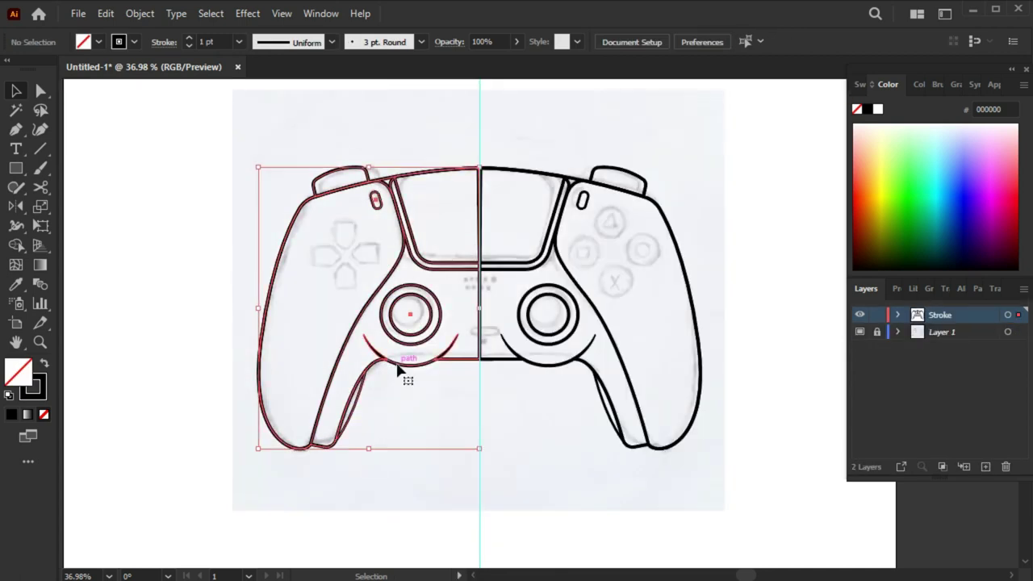
pyautogui.rightClick(397, 367)
pyautogui.click(448, 219)
# Ungroup the right half and select both halves together for Pathfinder.
pyautogui.click(560, 367)
pyautogui.rightClick(563, 367)
pyautogui.click(610, 219)
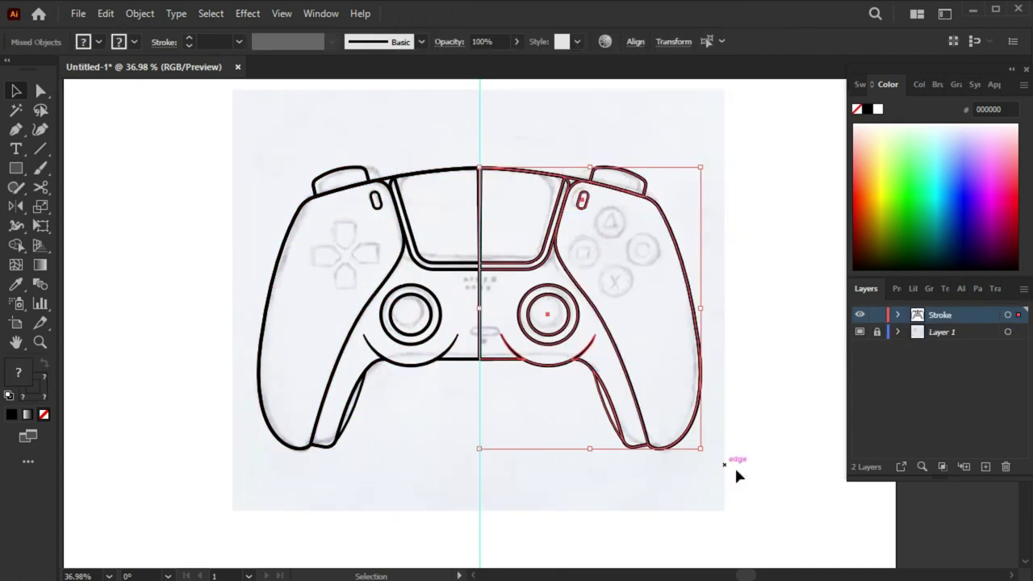
pyautogui.click(740, 460)
pyautogui.click(461, 364)
pyautogui.keyDown('shift'); pyautogui.click(512, 364); pyautogui.keyUp('shift')
pyautogui.hotkey('shift', 'ctrl', 'F9')
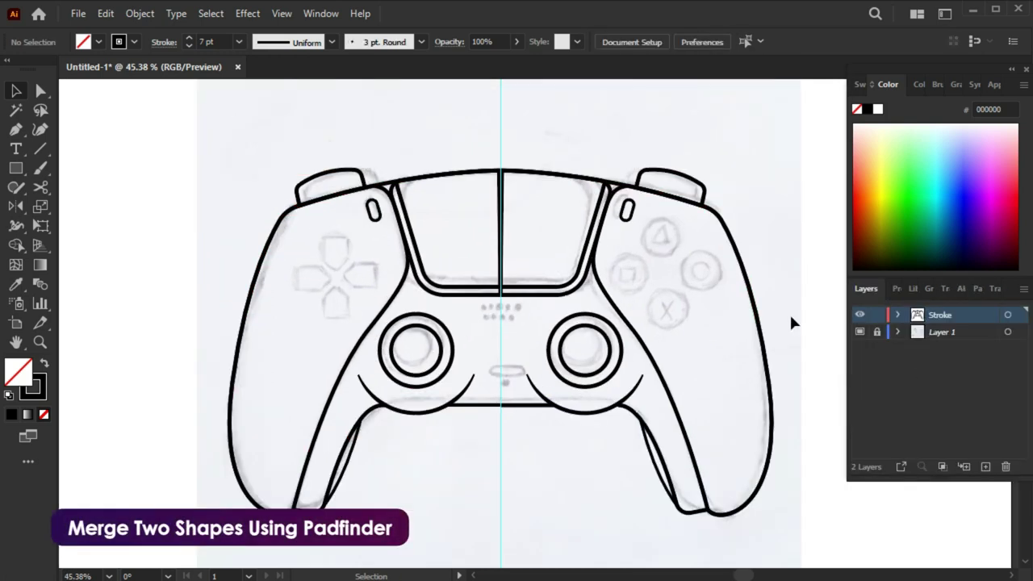
# Select both touchpad halves and Unite them in the Pathfinder panel.
pyautogui.click(525, 295)
pyautogui.keyDown('shift'); pyautogui.click(480, 294); pyautogui.keyUp('shift')
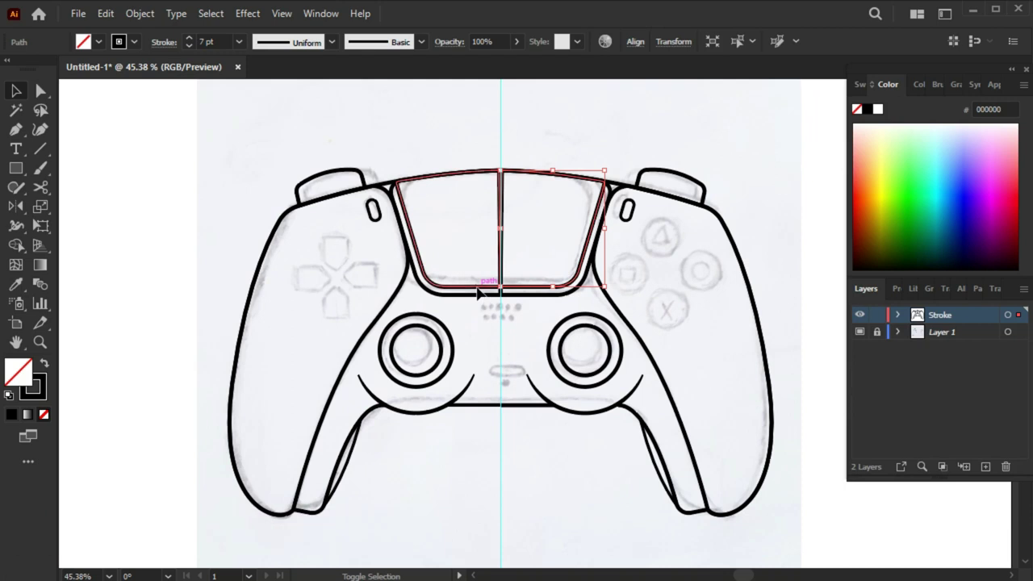
pyautogui.click(482, 301)
pyautogui.click(476, 292)
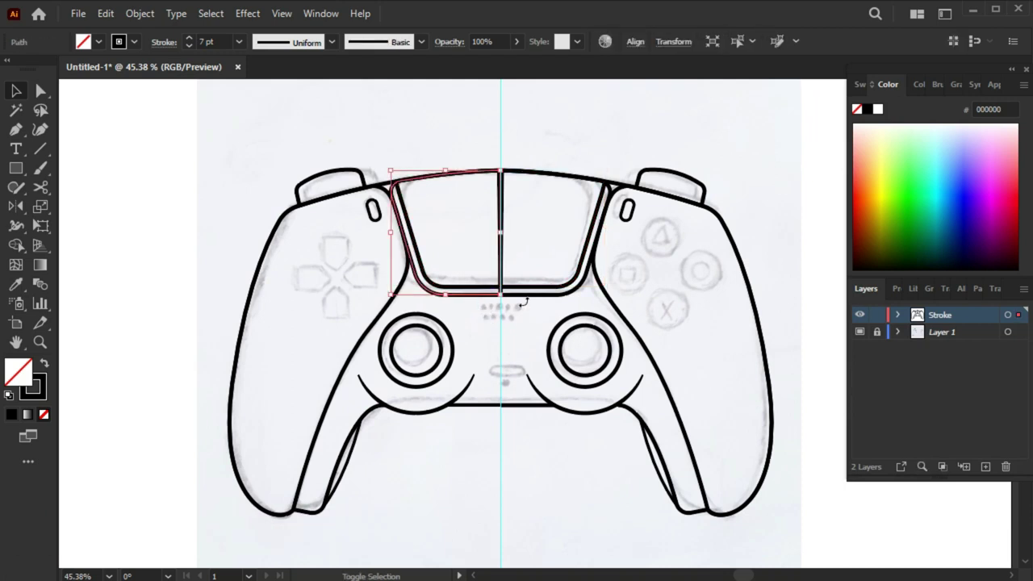
pyautogui.click(896, 289)
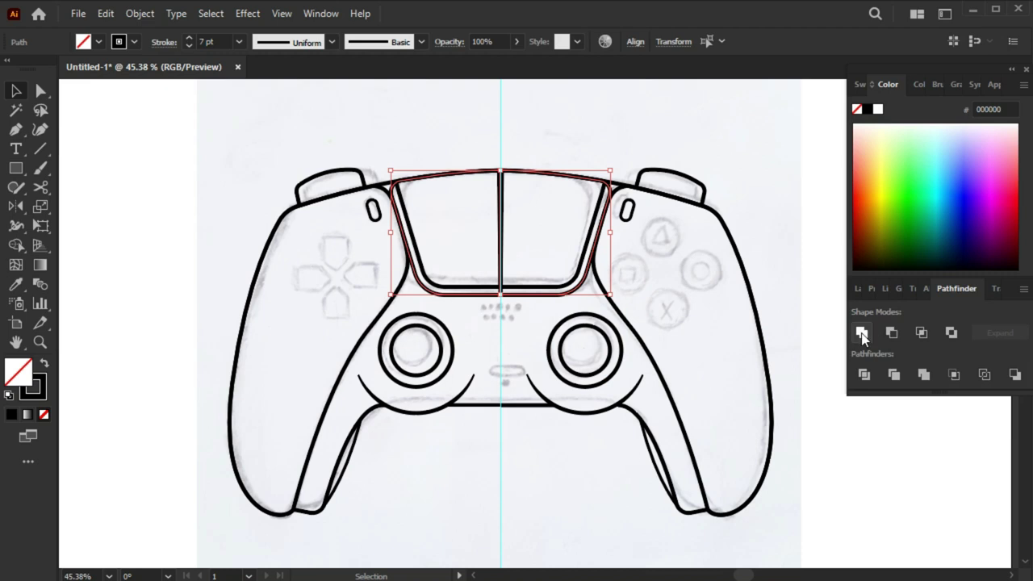
pyautogui.click(862, 333)
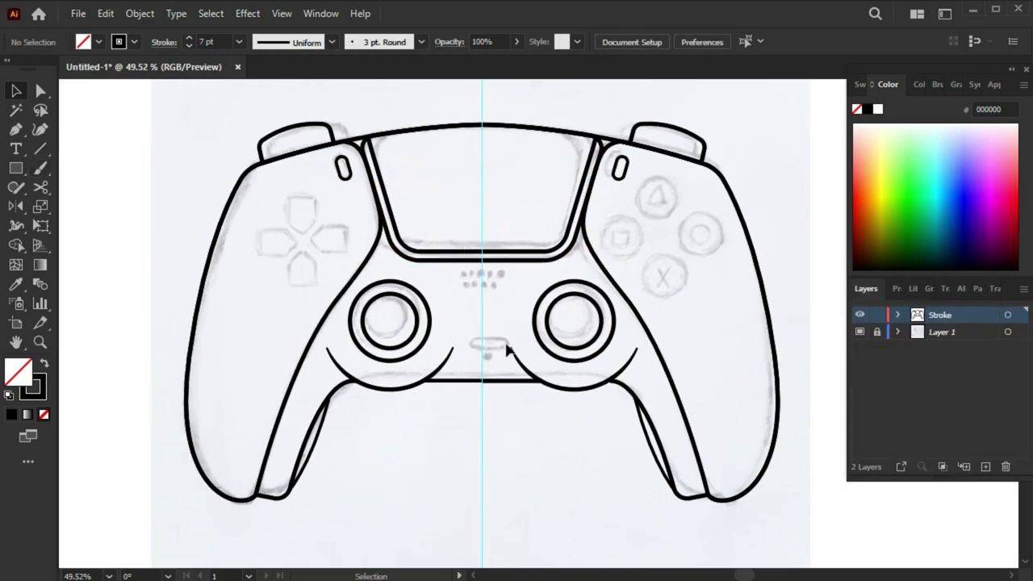
pyautogui.scroll(1, 512, 373)
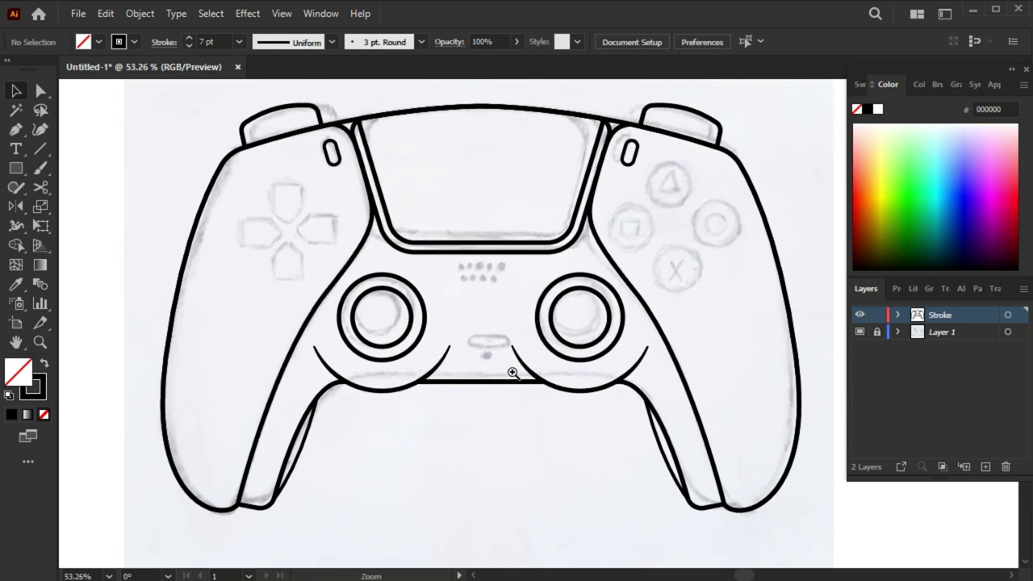
# Draw a small rounded pill button with a 5 pt stroke below the touchpad, between the thumbsticks.
pyautogui.moveTo(512, 373); pyautogui.dragTo(646, 396)
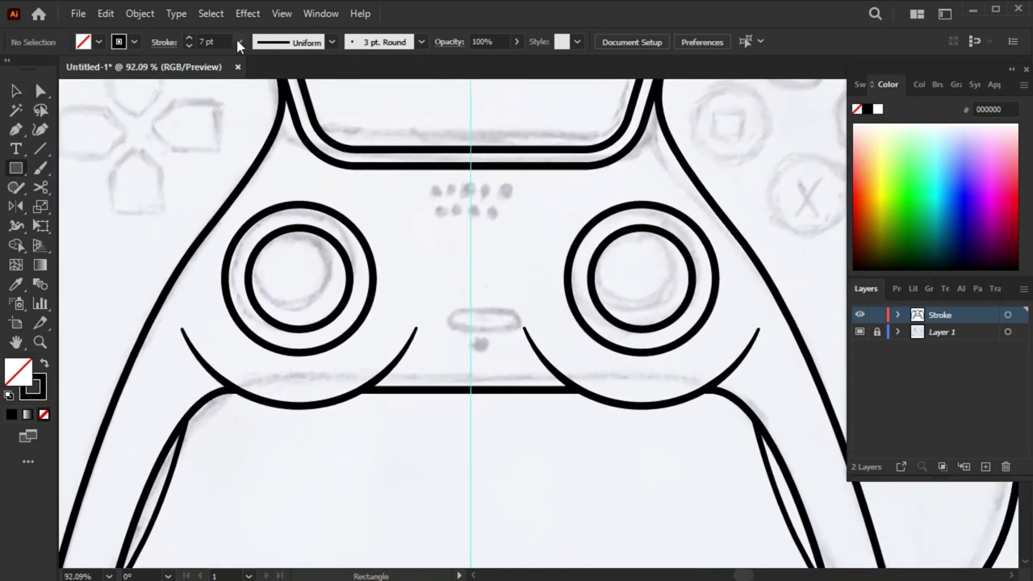
pyautogui.moveTo(472, 328)
pyautogui.mouseDown()
pyautogui.moveTo(503, 339)
pyautogui.moveTo(485, 334)
pyautogui.moveTo(487, 352)
pyautogui.mouseUp()
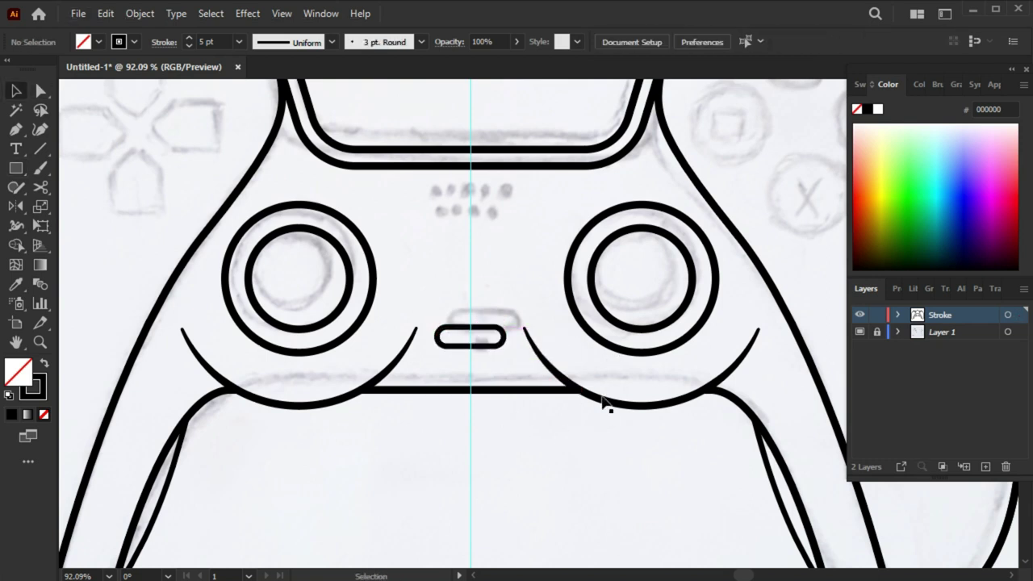
pyautogui.scroll(-5, 604, 409)
pyautogui.scroll(3, 659, 294)
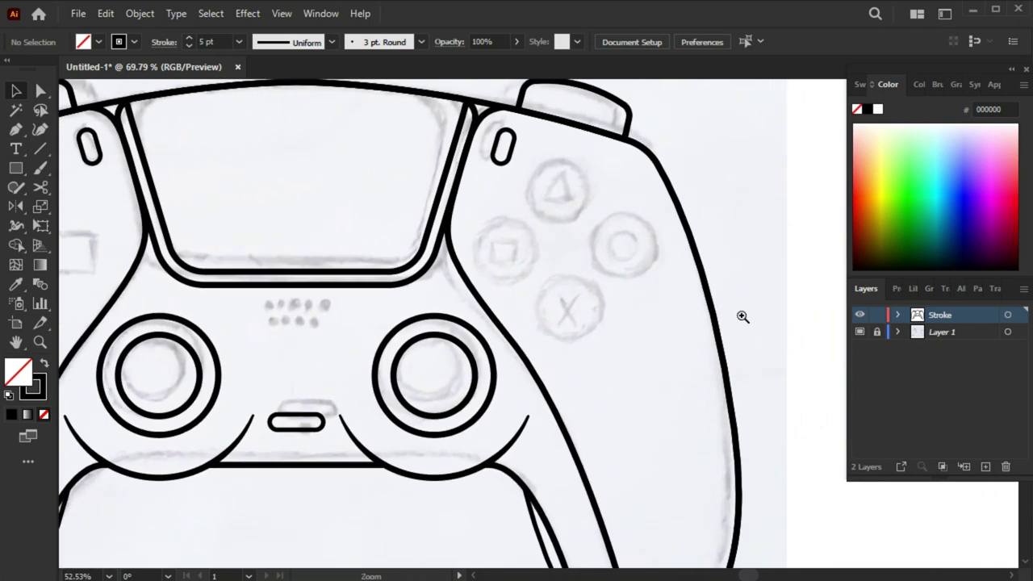
pyautogui.scroll(1, 698, 368)
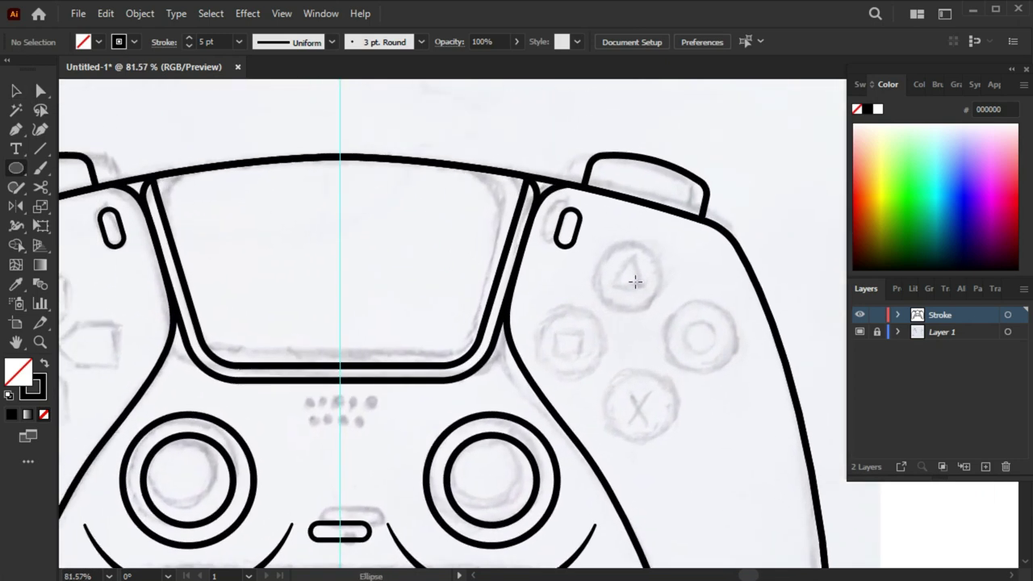
# Draw the 68.85 px top face-button circle and place a copy for the bottom button.
pyautogui.moveTo(640, 281); pyautogui.dragTo(660, 316)
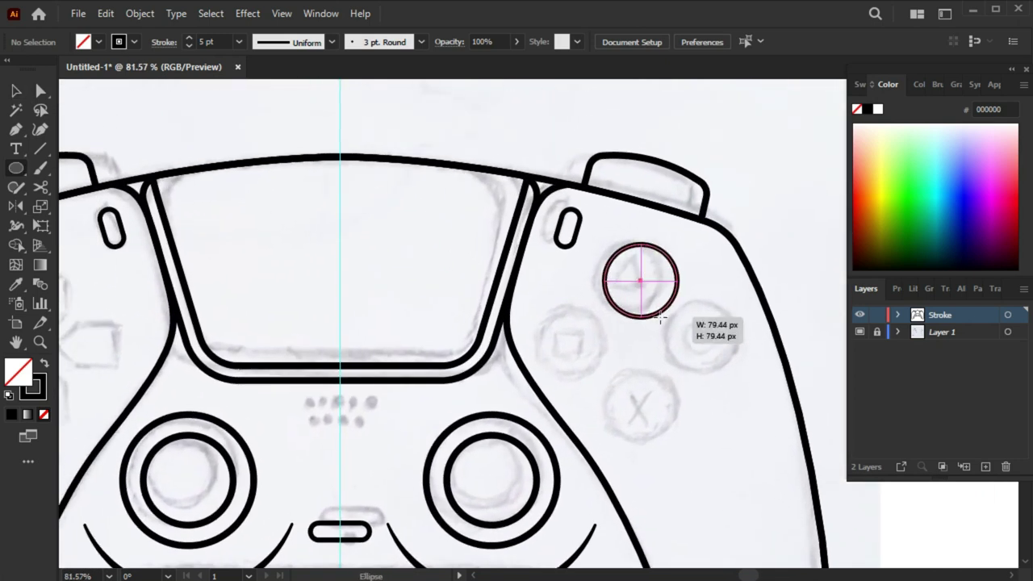
pyautogui.moveTo(661, 316); pyautogui.dragTo(656, 313)
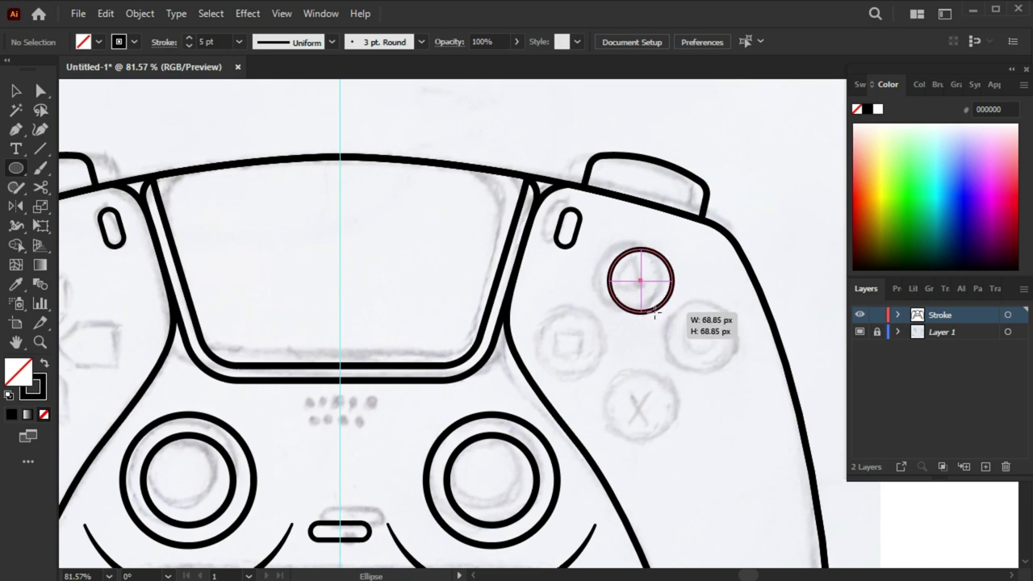
pyautogui.moveTo(656, 313)
pyautogui.mouseDown()
pyautogui.moveTo(657, 303)
pyautogui.moveTo(660, 441)
pyautogui.mouseUp()
pyautogui.click(662, 309)
pyautogui.keyDown('shift'); pyautogui.click(651, 308); pyautogui.keyUp('shift')
# Paste a copy of the vertical circle pair in place and rotate it 90° for the side buttons.
pyautogui.click(106, 14)
pyautogui.click(109, 16)
pyautogui.click(106, 14)
pyautogui.click(153, 158)
pyautogui.moveTo(676, 445); pyautogui.dragTo(506, 380)
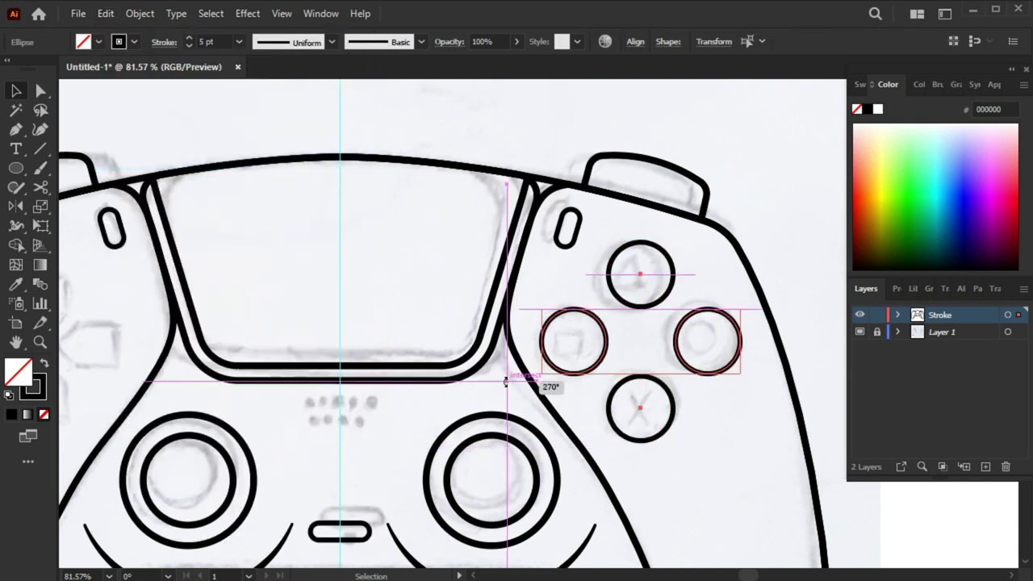
pyautogui.click(742, 455)
pyautogui.hotkey('ctrl', '0')
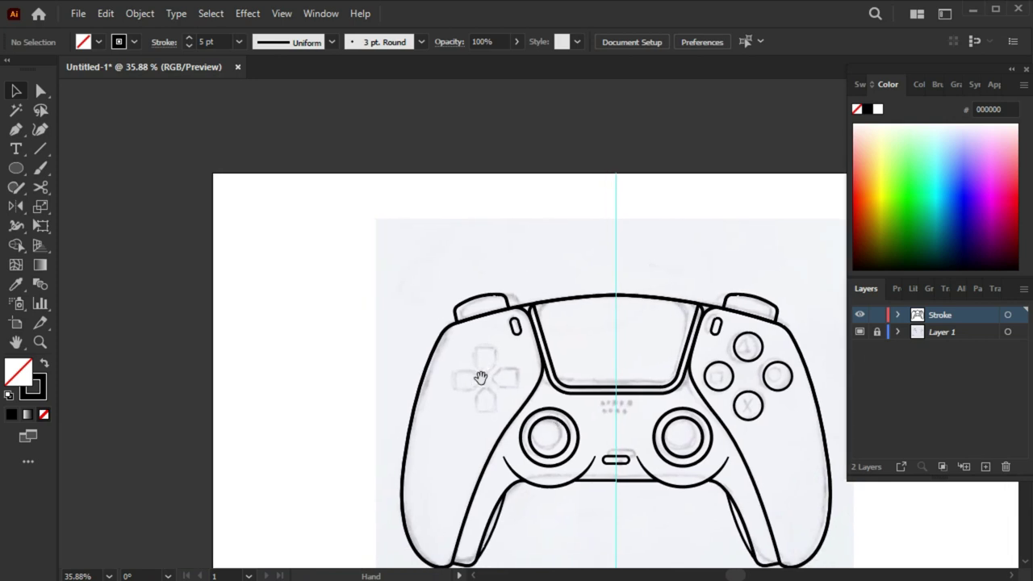
# Draw a 51.62 px square over the upper d-pad arrow sketch.
pyautogui.click(481, 378)
pyautogui.moveTo(612, 399); pyautogui.dragTo(507, 392)
pyautogui.moveTo(15, 167); pyautogui.dragTo(105, 169)
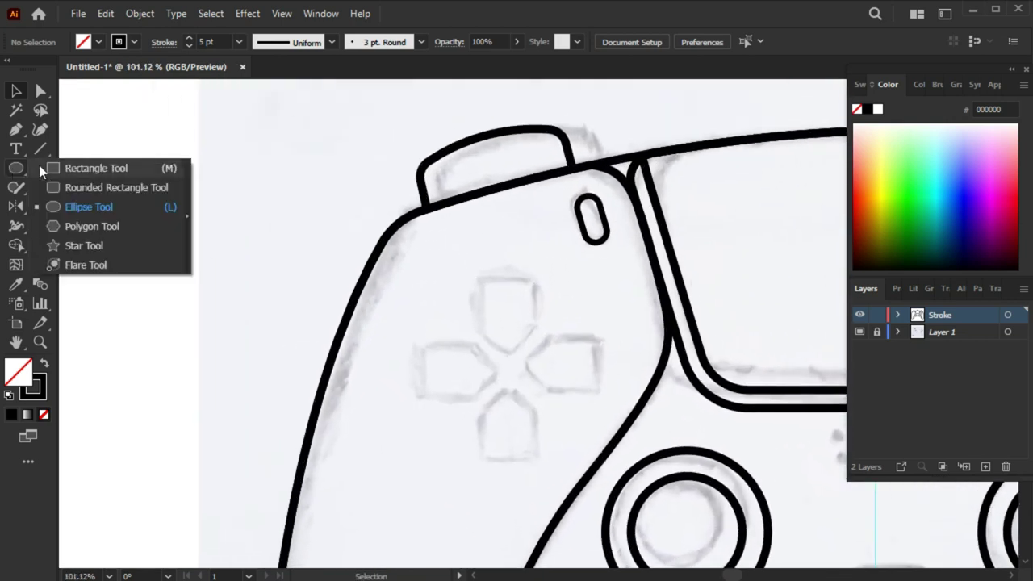
pyautogui.moveTo(478, 264); pyautogui.dragTo(537, 321)
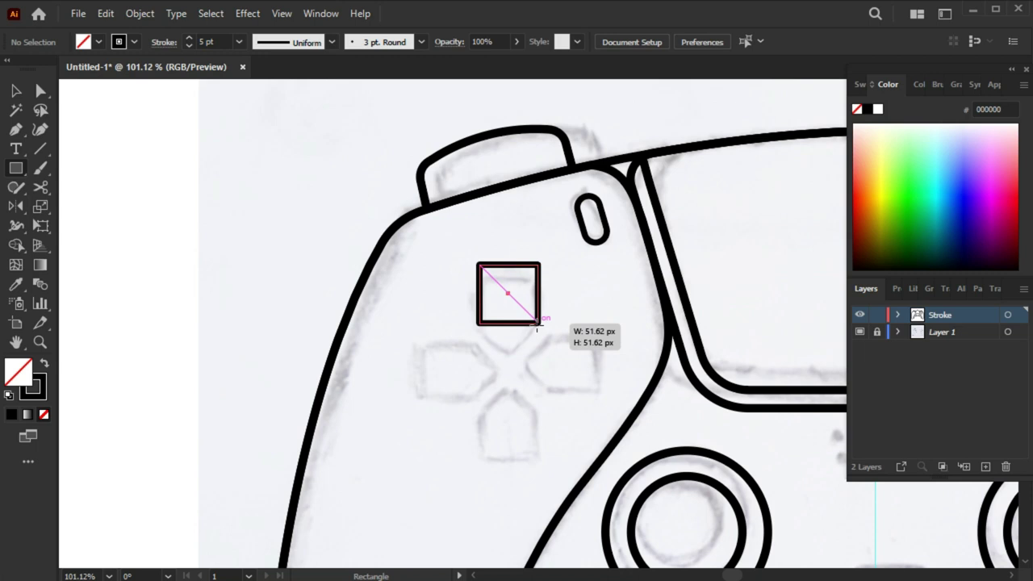
pyautogui.moveTo(537, 321); pyautogui.dragTo(539, 322)
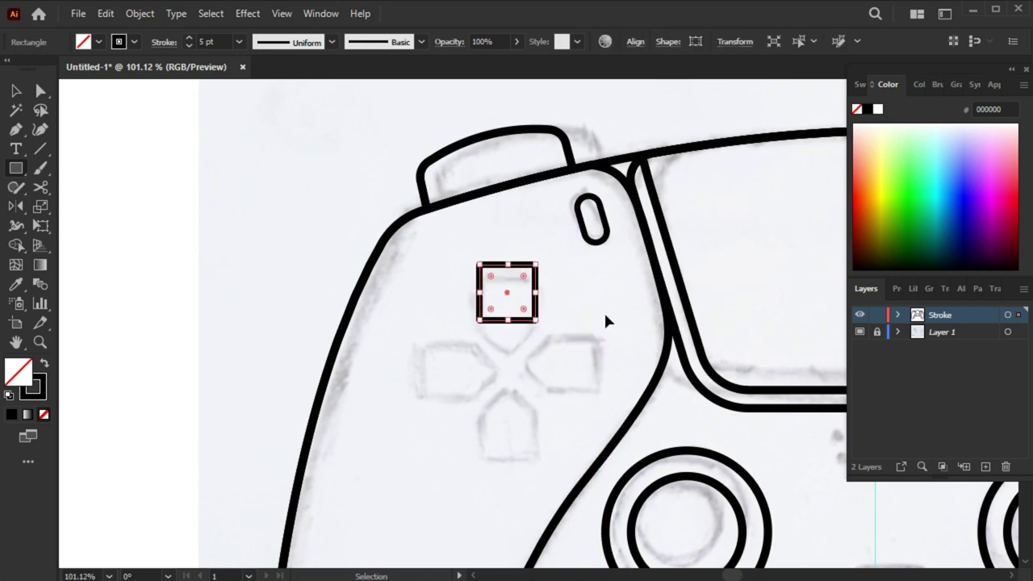
pyautogui.hotkey('ctrl', 'shift', 'a')
# Pull a new bottom-centre anchor down into a point and shorten the pentagon from the top.
pyautogui.moveTo(15, 129); pyautogui.dragTo(56, 150)
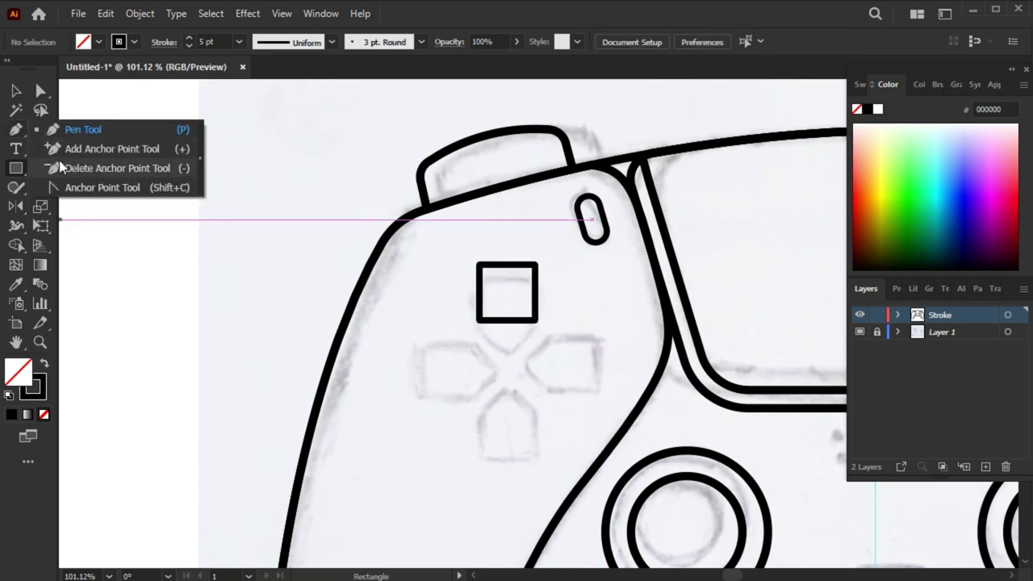
pyautogui.click(507, 322)
pyautogui.press('a')
pyautogui.moveTo(507, 322); pyautogui.dragTo(511, 350)
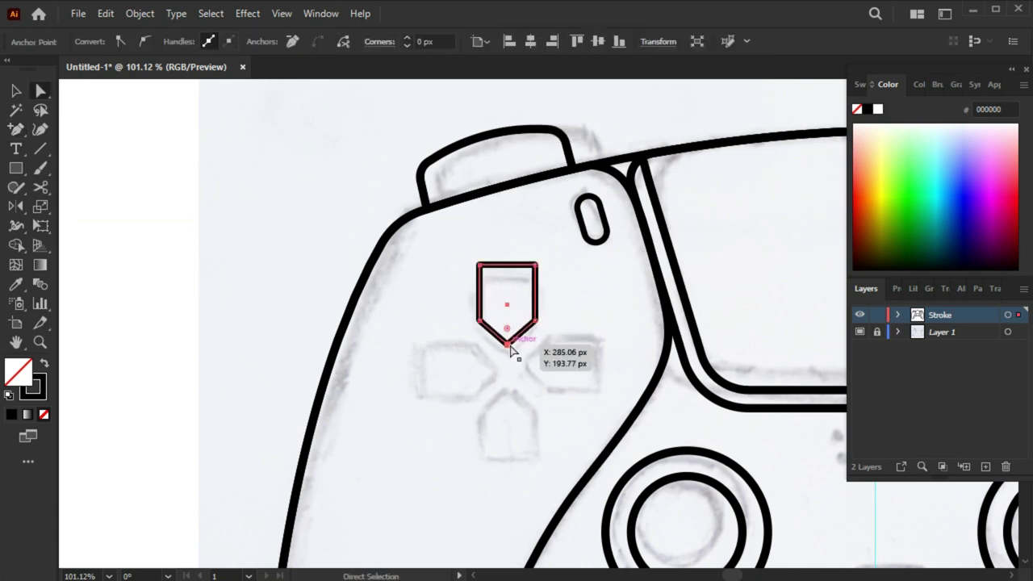
pyautogui.press('v')
pyautogui.click(512, 271)
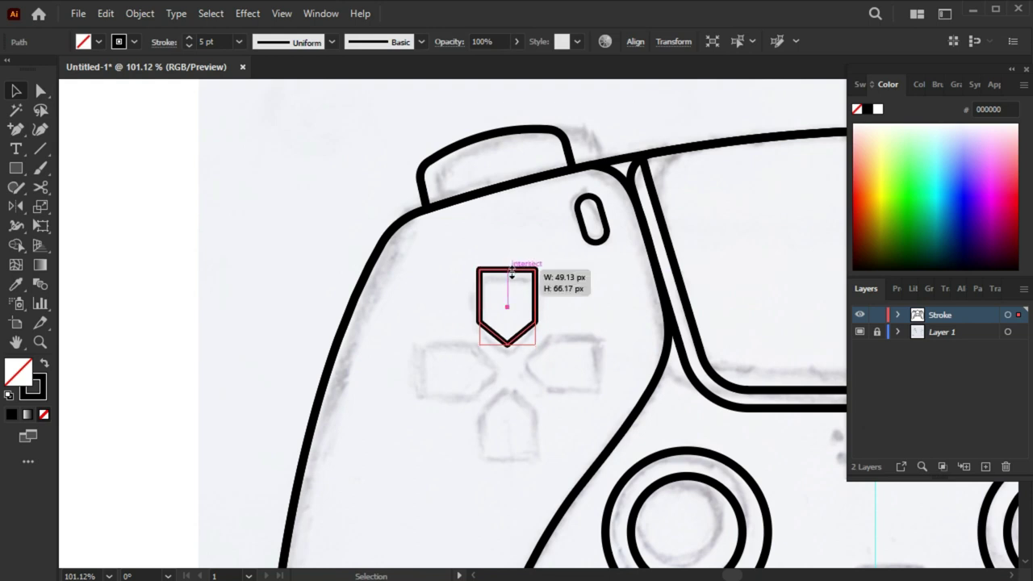
pyautogui.moveTo(512, 275); pyautogui.dragTo(522, 271)
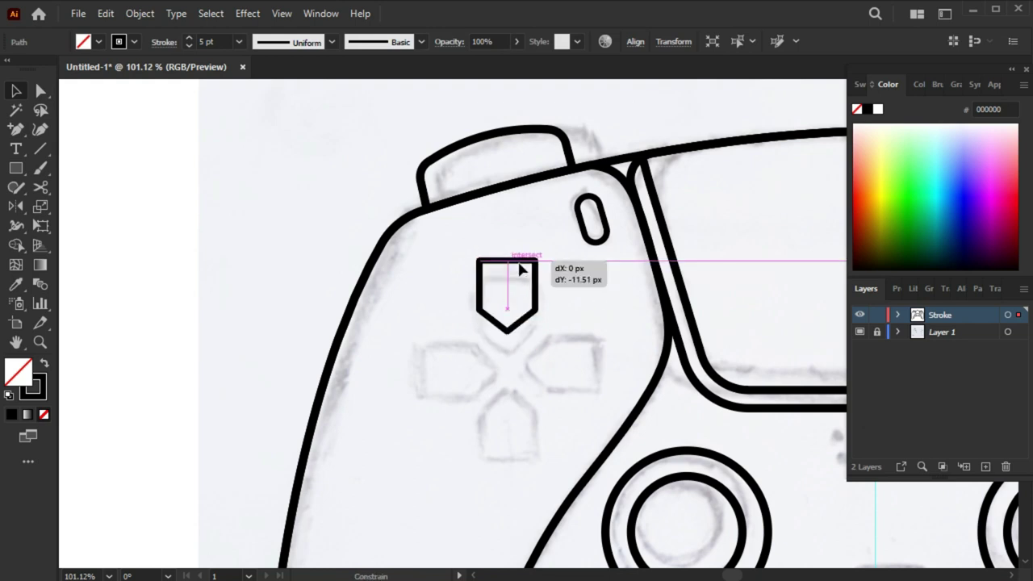
pyautogui.scroll(-5, 396, 328)
# Enlarge the upper D-pad shield button slightly with Free Transform.
pyautogui.scroll(4, 579, 385)
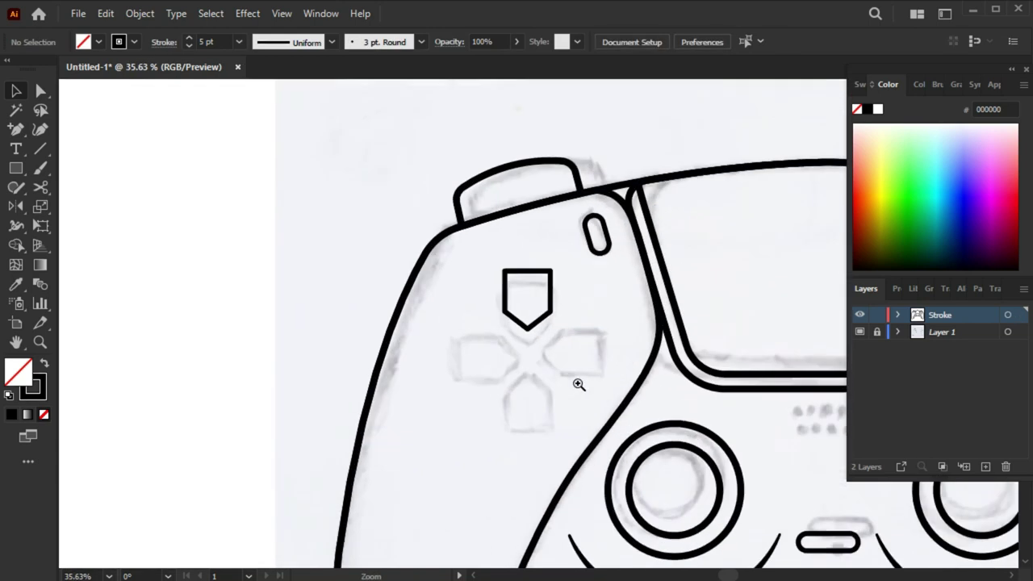
pyautogui.scroll(1, 525, 334)
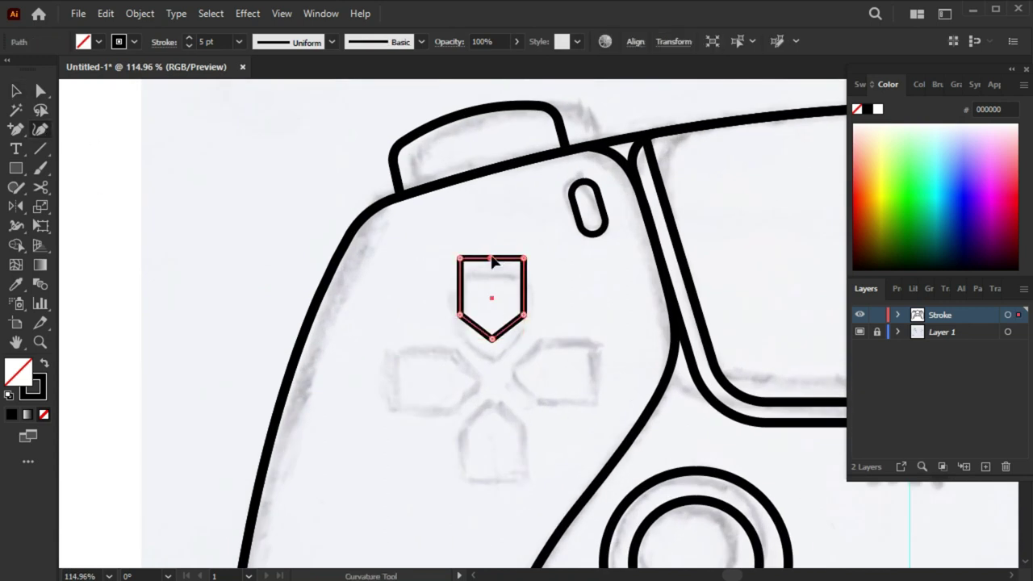
pyautogui.press('v')
pyautogui.click(464, 296)
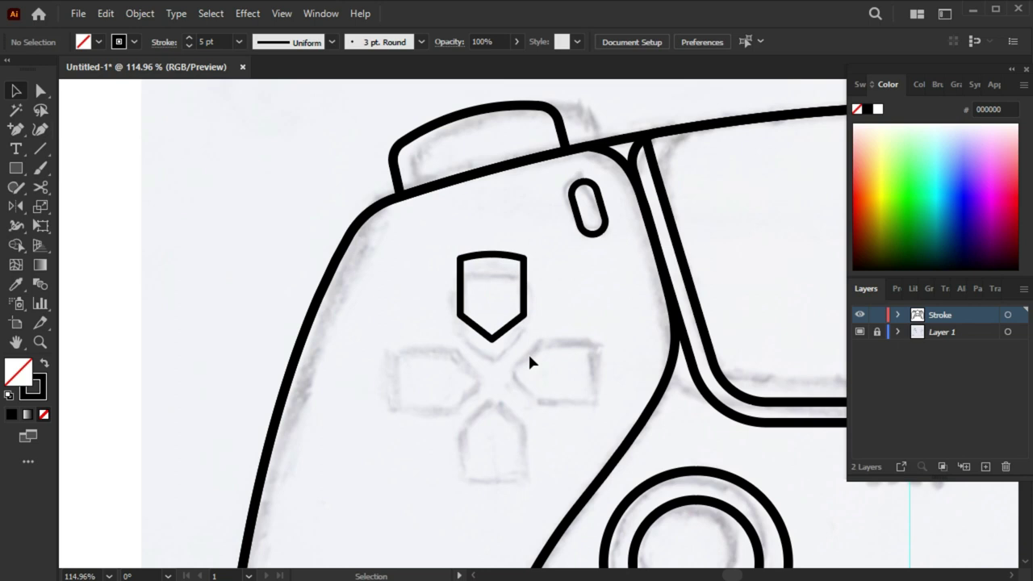
pyautogui.click(525, 316)
pyautogui.click(40, 226)
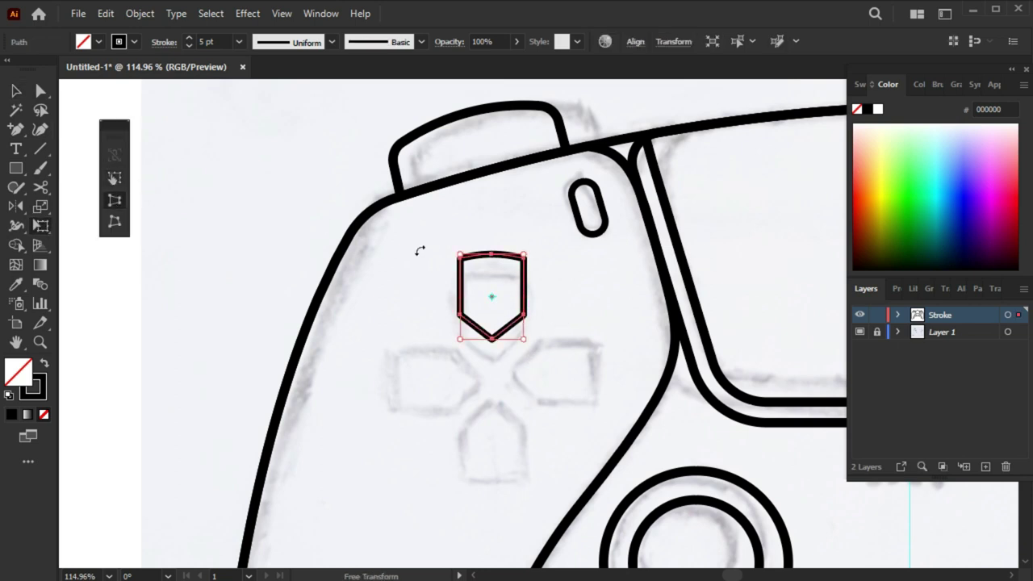
pyautogui.moveTo(460, 256); pyautogui.dragTo(459, 254)
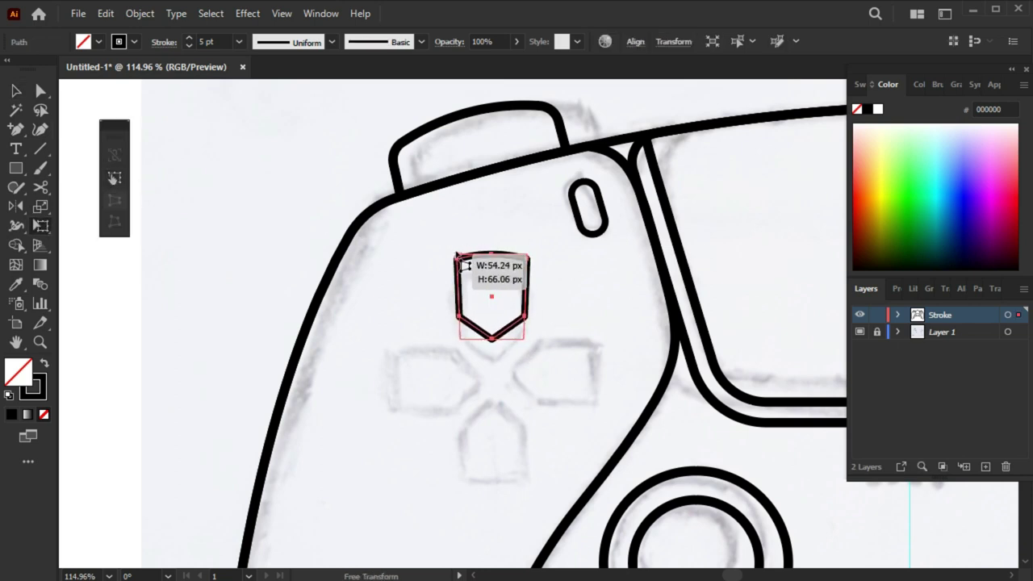
pyautogui.moveTo(461, 257); pyautogui.dragTo(456, 254)
pyautogui.press('v')
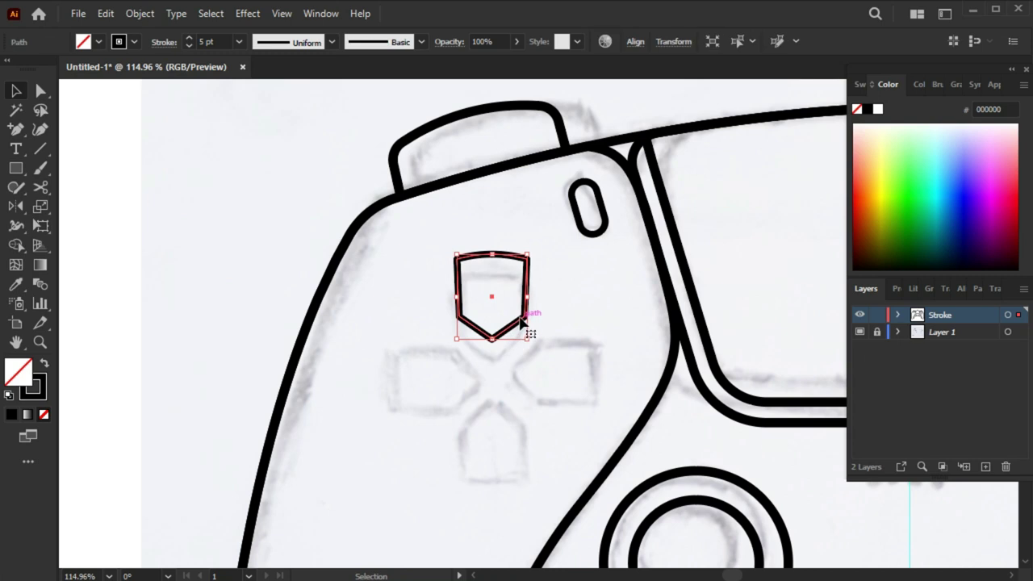
# Round all of the shield's corners to about 12 px using the live corner widgets.
pyautogui.press('a')
pyautogui.click(509, 279)
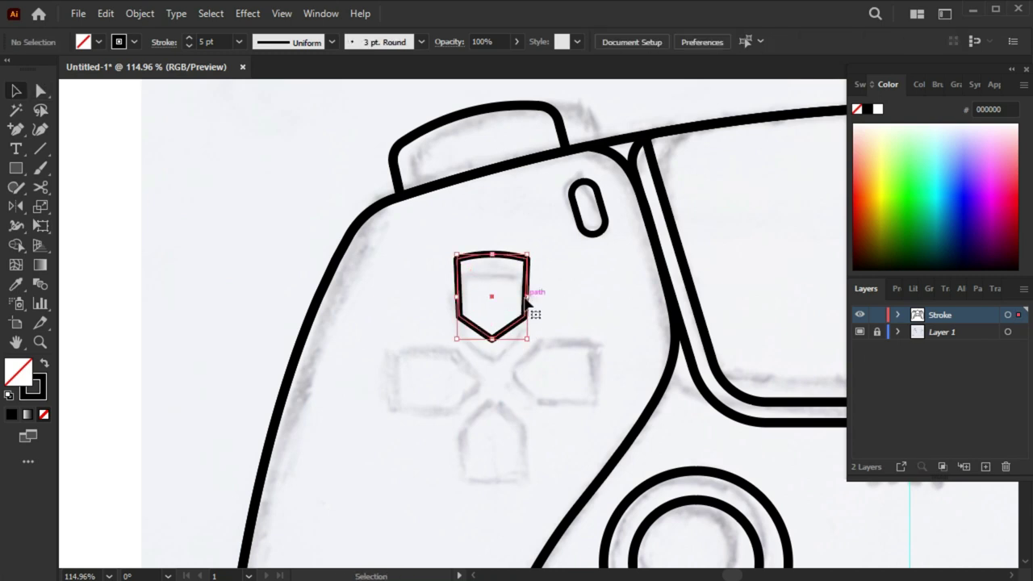
pyautogui.click(526, 303)
pyautogui.press('a')
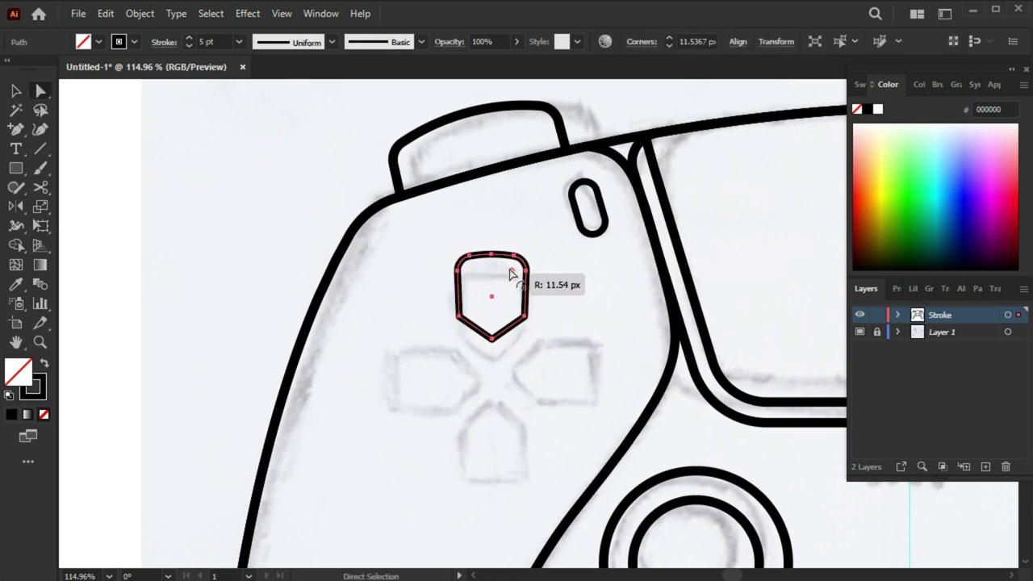
pyautogui.click(571, 318)
pyautogui.click(491, 296)
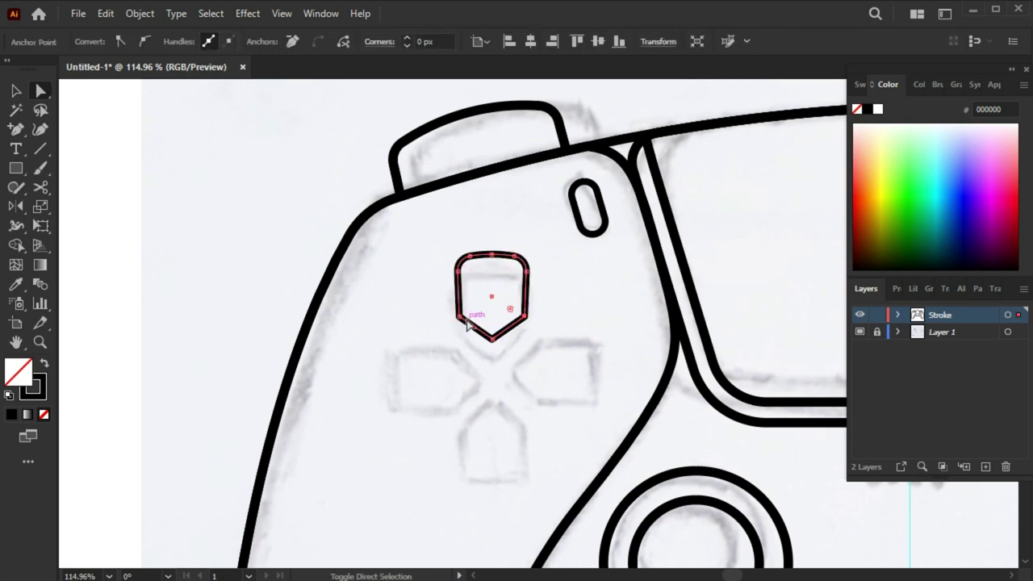
pyautogui.moveTo(478, 306); pyautogui.dragTo(481, 314)
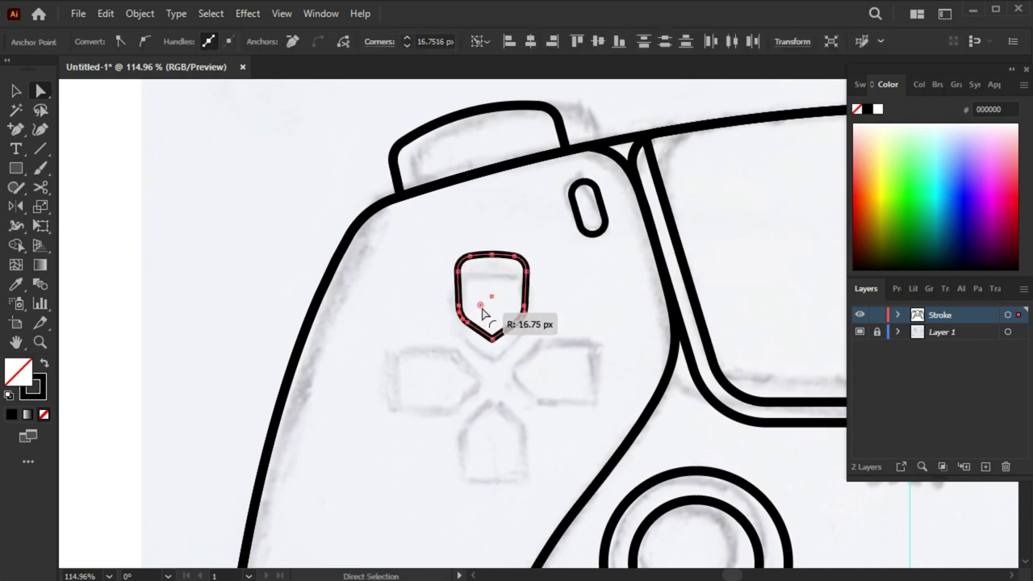
pyautogui.moveTo(482, 313); pyautogui.dragTo(490, 335)
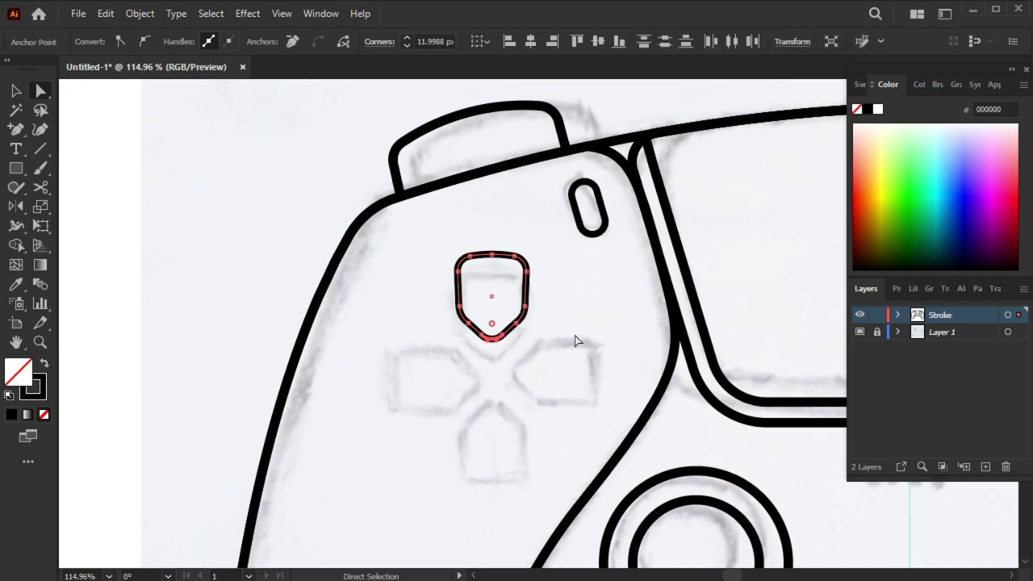
pyautogui.click(577, 341)
pyautogui.press('v')
# Copy the rounded shield shape with Edit > Copy.
pyautogui.click(519, 329)
pyautogui.click(106, 13)
pyautogui.click(106, 16)
pyautogui.click(106, 16)
# Paste a vertically flipped copy of the shield below it and enlarge both slightly.
pyautogui.click(143, 162)
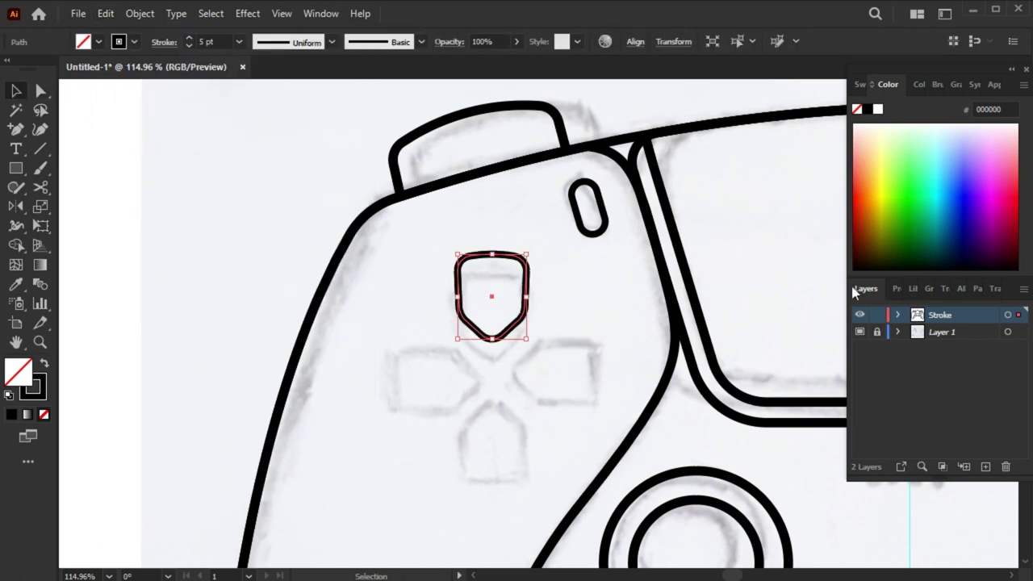
pyautogui.click(888, 288)
pyautogui.click(994, 403)
pyautogui.moveTo(502, 339); pyautogui.dragTo(504, 466)
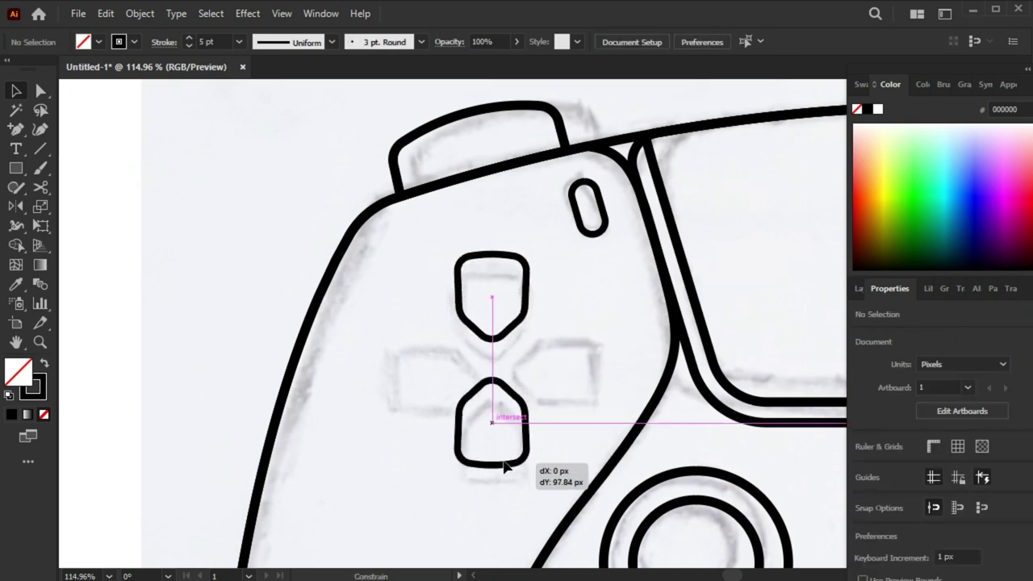
pyautogui.keyDown('shift'); pyautogui.click(503, 334); pyautogui.keyUp('shift')
pyautogui.moveTo(506, 337); pyautogui.dragTo(511, 340)
pyautogui.moveTo(536, 468); pyautogui.dragTo(539, 473)
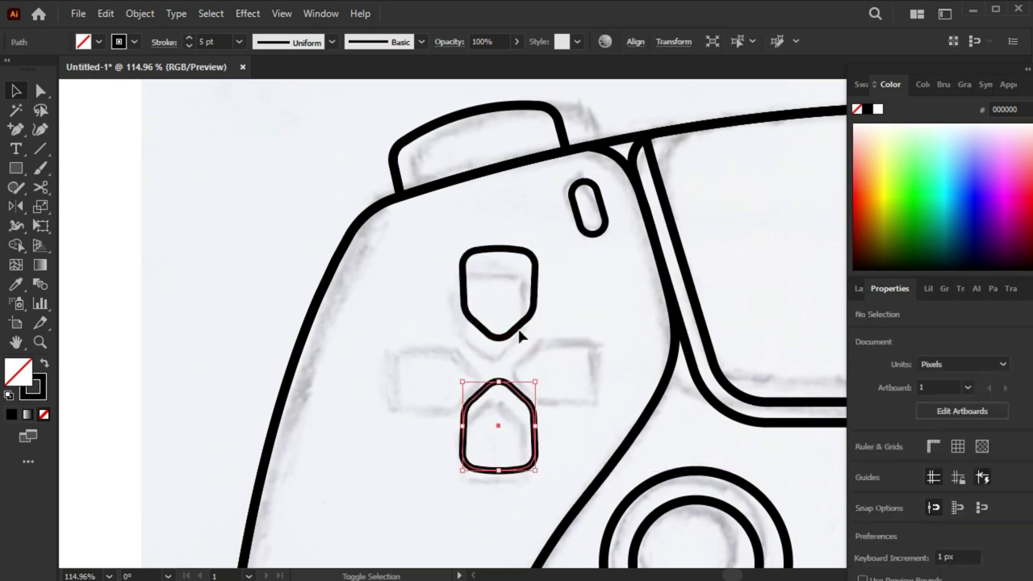
# Paste a copy behind, rotated 90°, to form the left and right buttons.
pyautogui.click(106, 14)
pyautogui.click(120, 97)
pyautogui.click(106, 14)
pyautogui.click(148, 144)
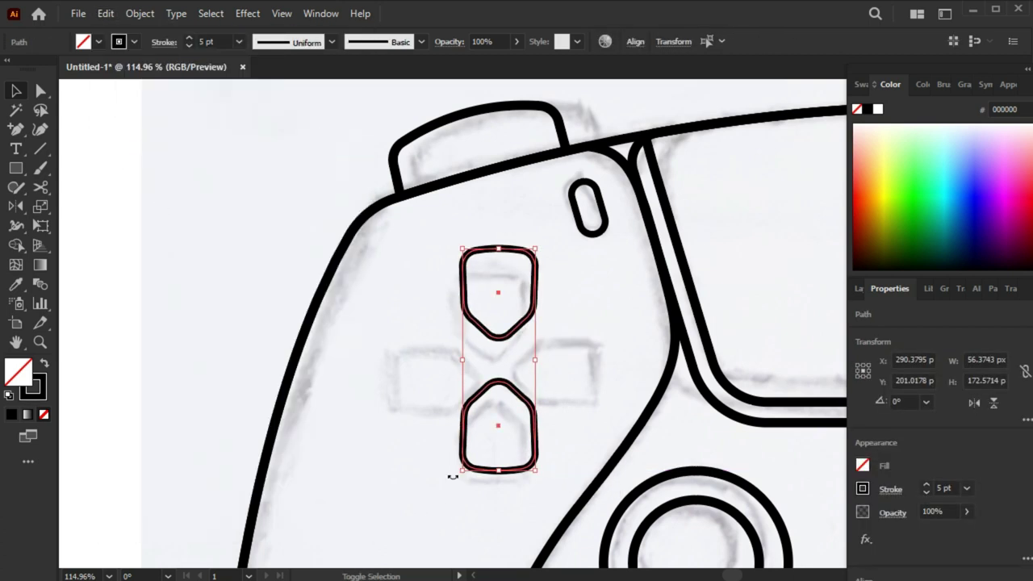
pyautogui.moveTo(452, 473); pyautogui.dragTo(272, 352)
pyautogui.click(272, 352)
pyautogui.scroll(-5, 667, 374)
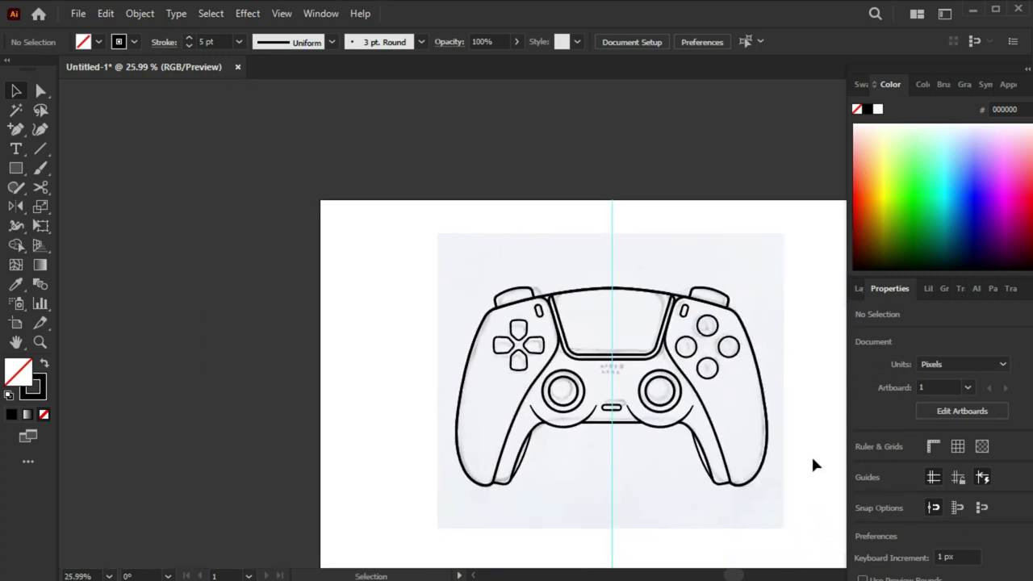
pyautogui.scroll(2, 754, 433)
# Draw a small solid black circle of about 15 px over the sketch's centre dot.
pyautogui.scroll(1, 630, 371)
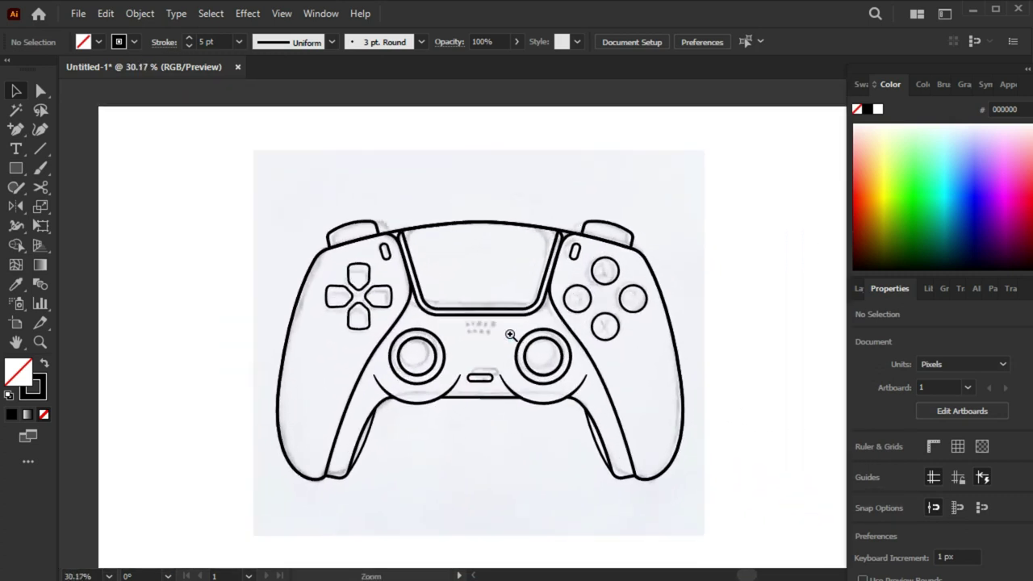
pyautogui.scroll(1, 565, 339)
pyautogui.scroll(2, 556, 330)
pyautogui.scroll(2, 543, 345)
pyautogui.moveTo(543, 345); pyautogui.dragTo(602, 352)
pyautogui.moveTo(16, 168); pyautogui.dragTo(57, 207)
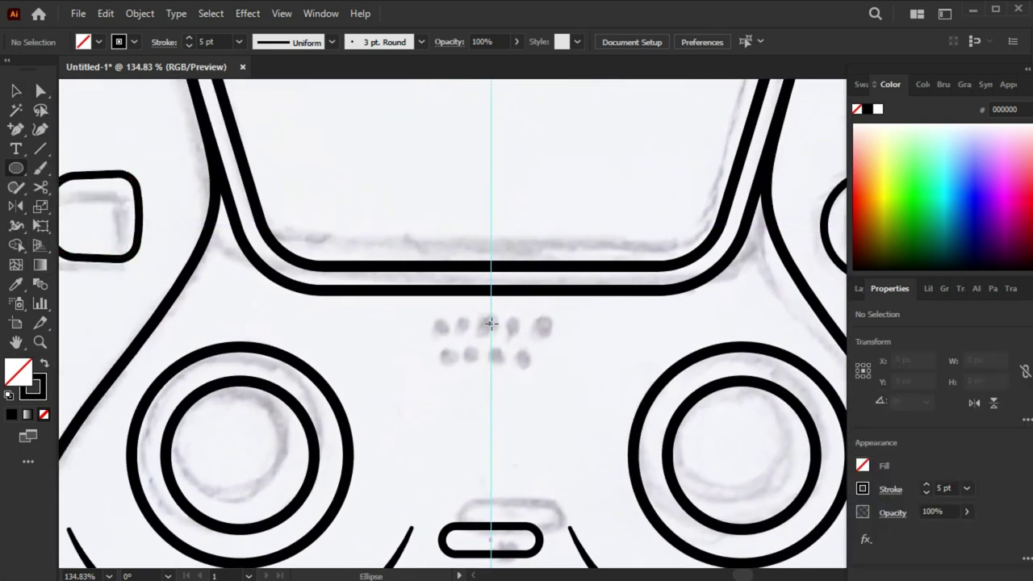
pyautogui.hotkey('shift', 'x')
pyautogui.moveTo(491, 319)
pyautogui.mouseDown()
pyautogui.moveTo(546, 331)
pyautogui.moveTo(531, 339)
pyautogui.mouseUp()
pyautogui.scroll(3, 494, 333)
pyautogui.scroll(-2, 488, 348)
pyautogui.scroll(3, 559, 352)
pyautogui.scroll(-3, 447, 362)
# Duplicate the dot and mirror the left dots to complete a top row of five.
pyautogui.hotkey('ctrl', 'd')
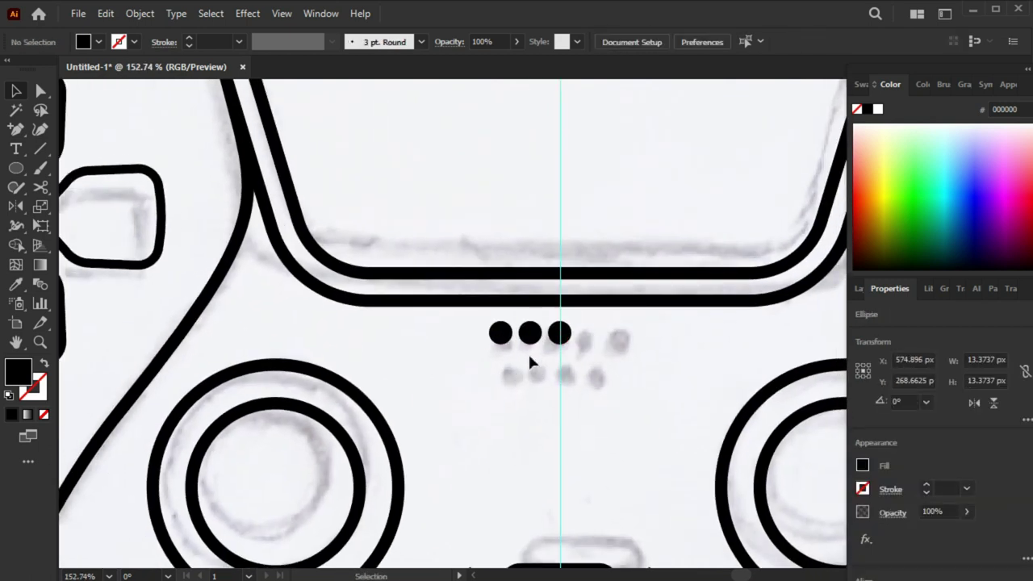
pyautogui.keyDown('shift'); pyautogui.click(530, 334); pyautogui.keyUp('shift')
pyautogui.press('o')
pyautogui.keyDown('alt'); pyautogui.click(559, 332); pyautogui.keyUp('alt')
pyautogui.press('Return')
pyautogui.press('v')
pyautogui.click(633, 407)
# Copy dots downward to form a second row of four.
pyautogui.moveTo(619, 332); pyautogui.dragTo(576, 365)
pyautogui.hotkey('ctrl', 'd')
pyautogui.hotkey('ctrl', 'd')
pyautogui.click(562, 371)
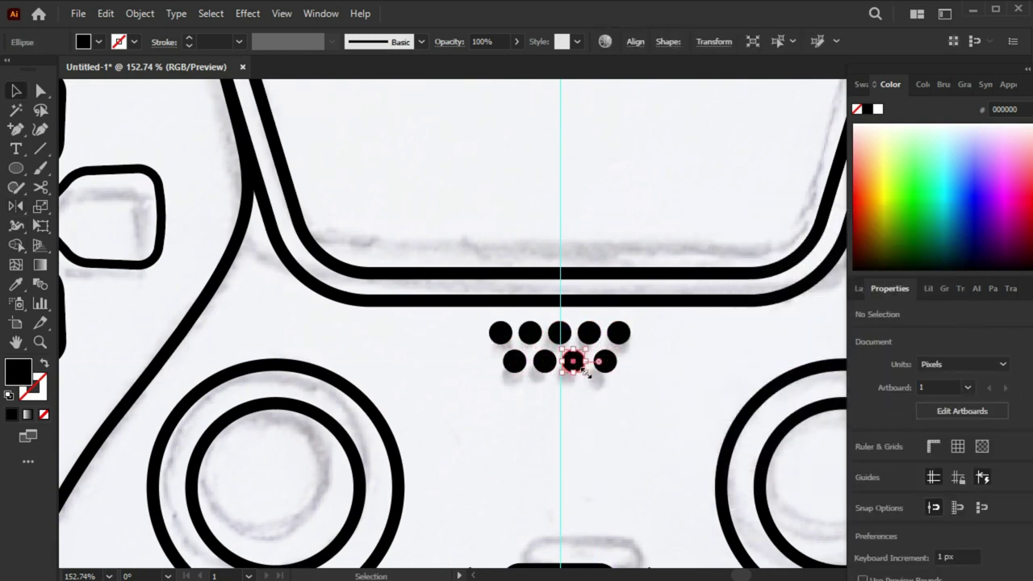
pyautogui.hotkey('ctrl', '0')
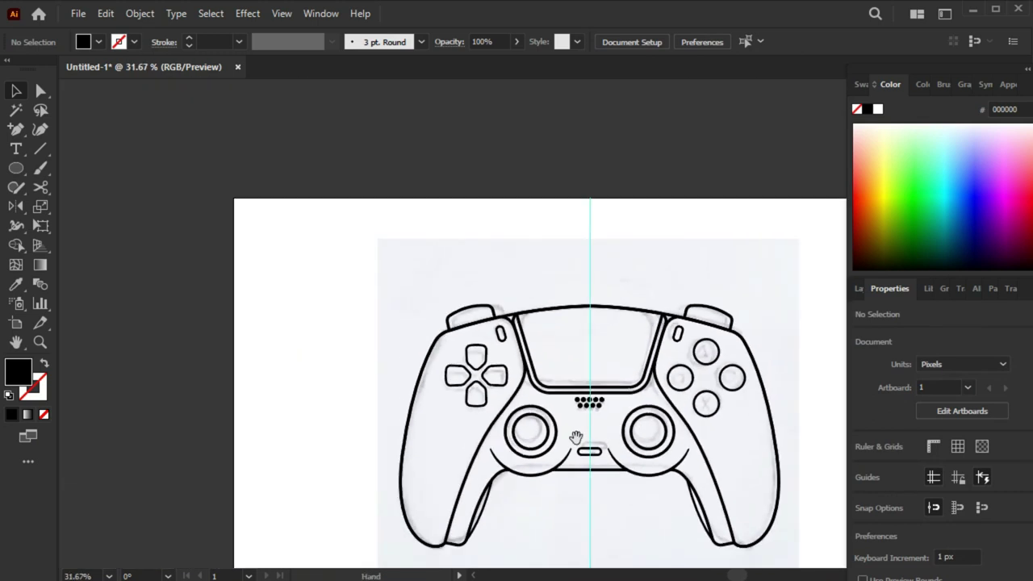
pyautogui.keyDown('alt'); pyautogui.scroll(-1, 618, 396); pyautogui.keyUp('alt')
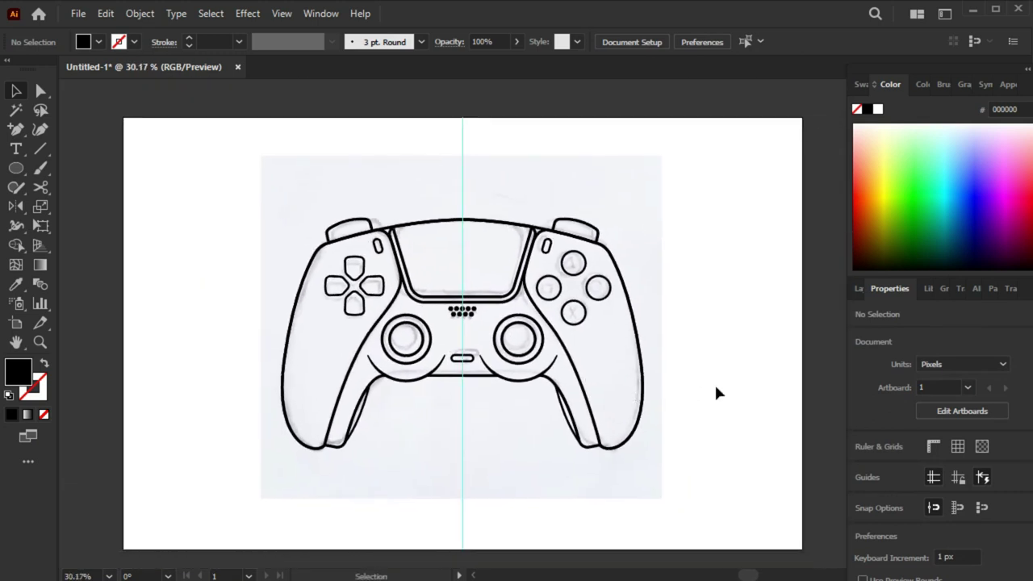
# Delete the reference sketch layer, Layer 1.
pyautogui.press('F7')
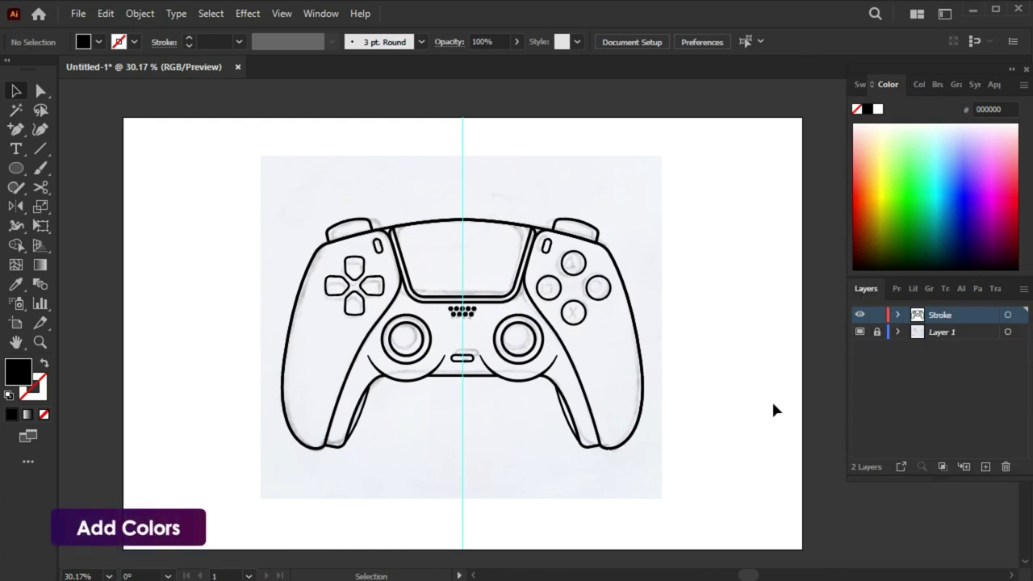
pyautogui.click(923, 334)
pyautogui.click(1006, 466)
pyautogui.click(573, 320)
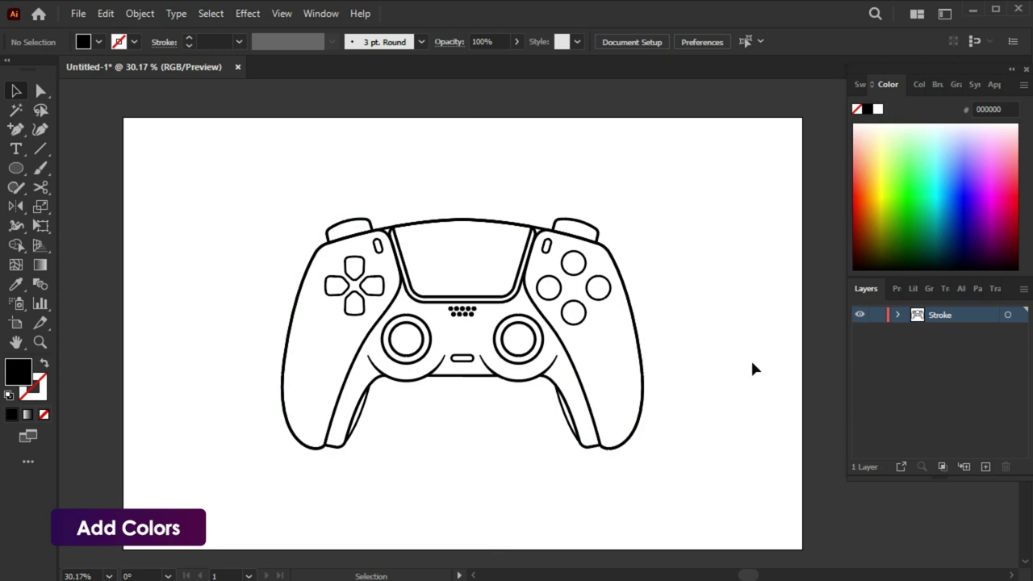
# Create a green layer named 'Color' below the Stroke layer.
pyautogui.click(985, 467)
pyautogui.moveTo(962, 318); pyautogui.dragTo(961, 335)
pyautogui.doubleClick(963, 340)
pyautogui.click(612, 289)
pyautogui.click(593, 326)
pyautogui.write('Color')
pyautogui.click(648, 396)
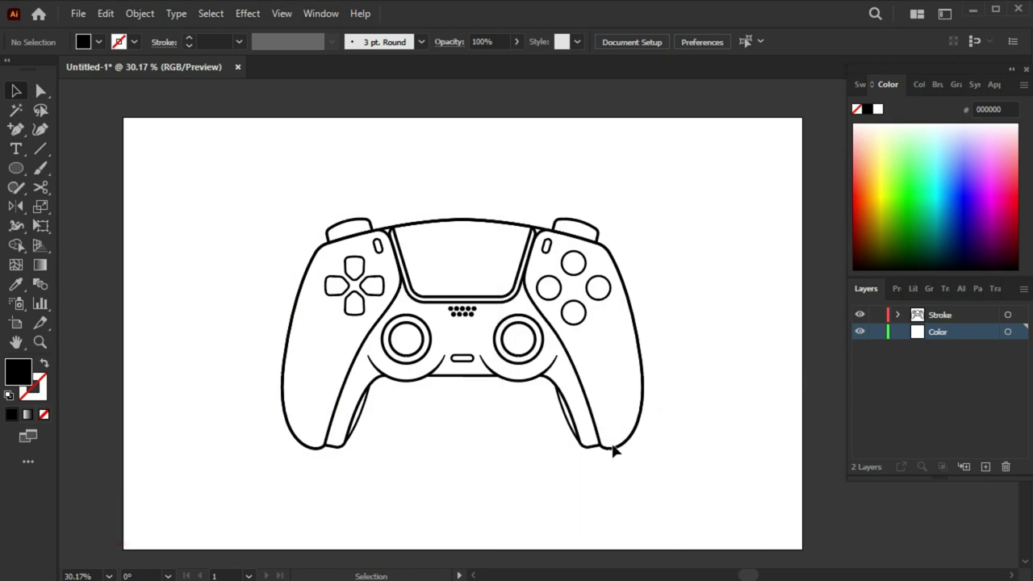
# Paste all the Stroke artwork in place on the Color layer and lock Stroke.
pyautogui.click(951, 315)
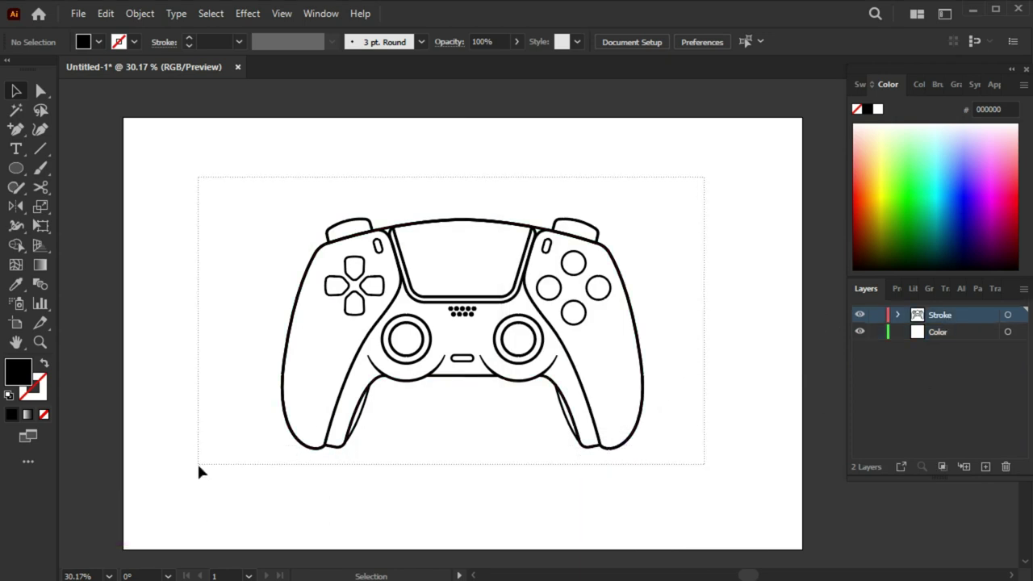
pyautogui.hotkey('ctrl', 'a')
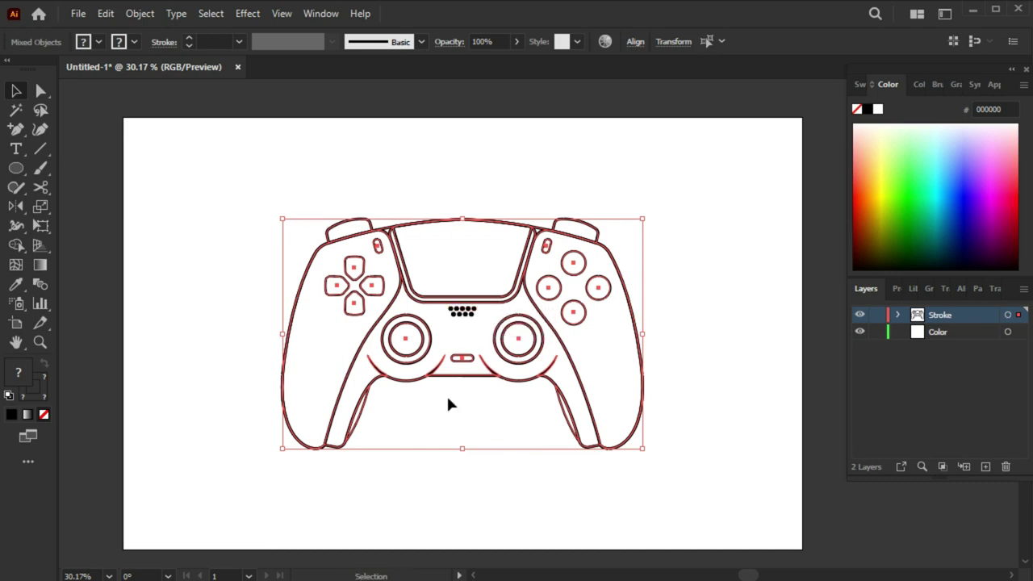
pyautogui.click(105, 14)
pyautogui.click(902, 331)
pyautogui.click(105, 14)
pyautogui.click(148, 161)
pyautogui.click(877, 316)
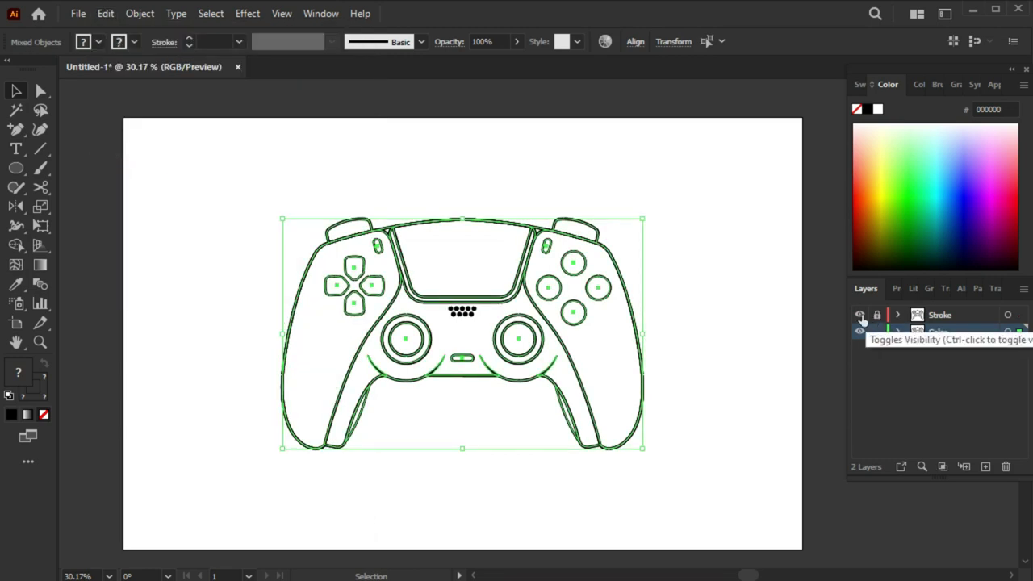
pyautogui.click(682, 404)
pyautogui.click(938, 332)
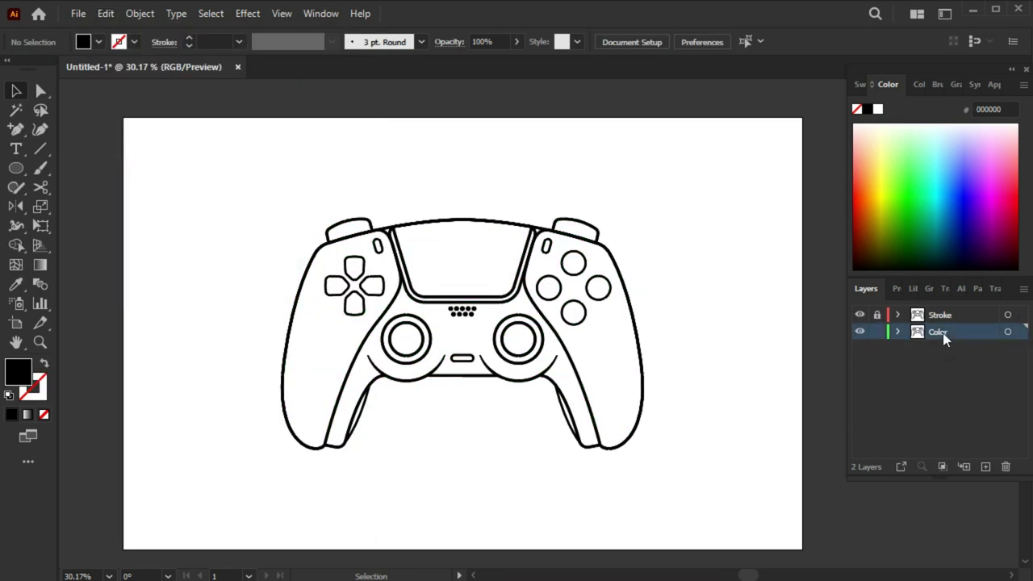
# Fill the controller's outer body dark grey.
pyautogui.click(622, 449)
pyautogui.click(860, 84)
pyautogui.hotkey('shift', 'x')
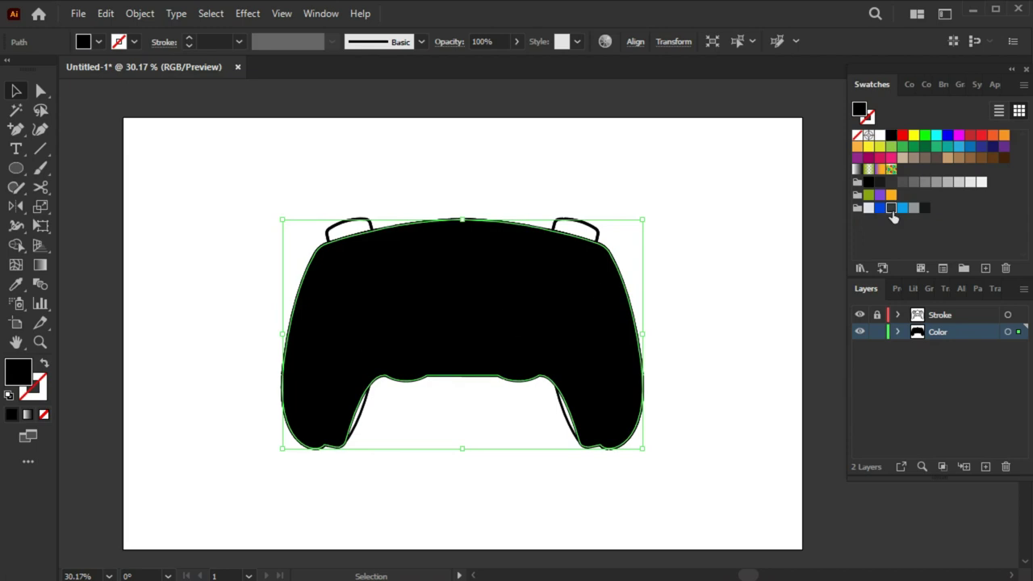
pyautogui.click(891, 207)
pyautogui.click(701, 398)
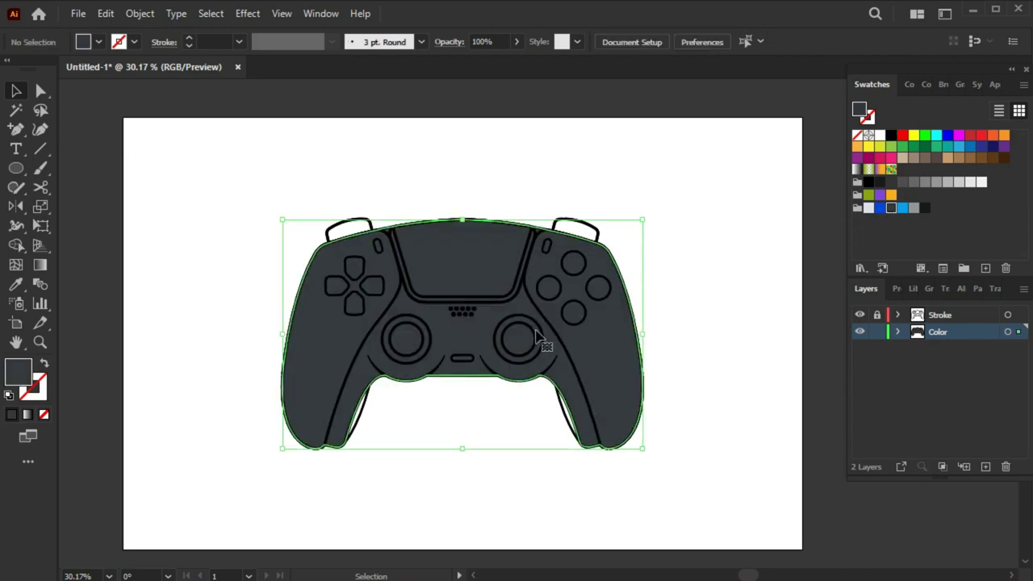
# Fill the right grip, left grip and touchpad light grey.
pyautogui.click(621, 422)
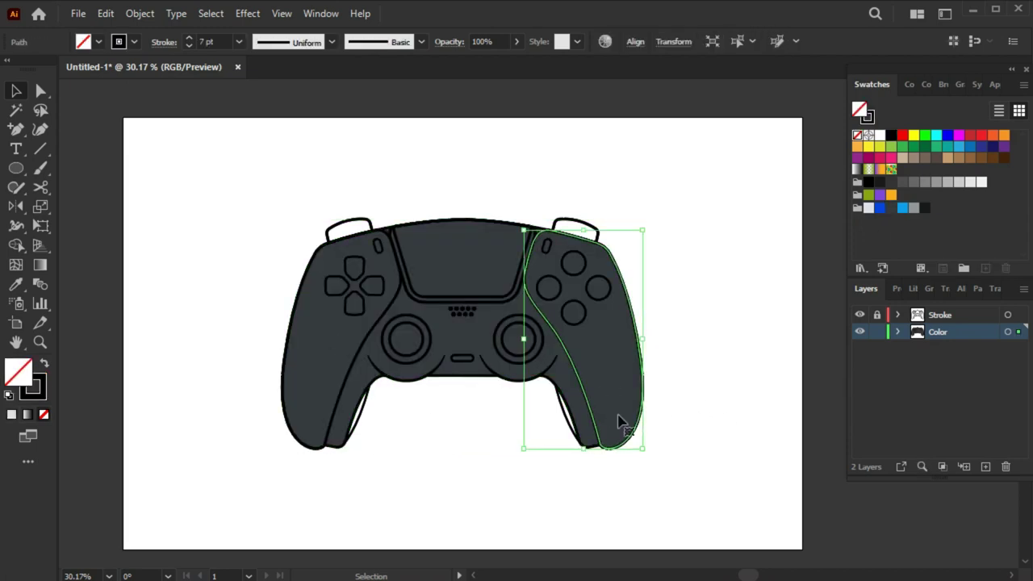
pyautogui.hotkey('shift', 'x')
pyautogui.click(867, 208)
pyautogui.click(285, 411)
pyautogui.hotkey('shift', 'x')
pyautogui.click(868, 208)
pyautogui.click(464, 250)
pyautogui.hotkey('shift', 'x')
pyautogui.click(868, 208)
pyautogui.click(621, 255)
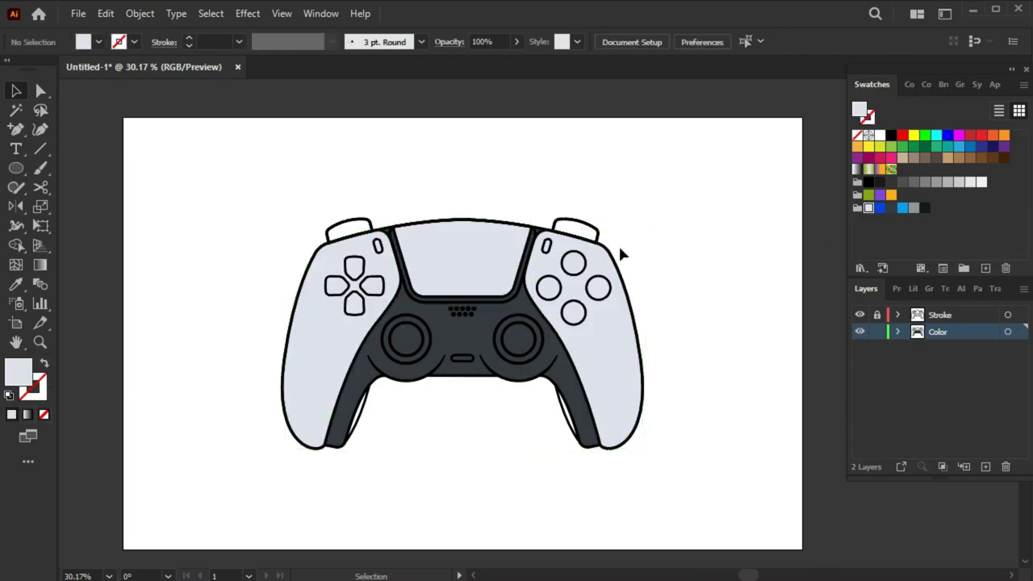
# Give both bumpers the dark body colour with the Eyedropper.
pyautogui.click(575, 230)
pyautogui.hotkey('shift', 'x')
pyautogui.click(460, 185)
pyautogui.click(349, 229)
pyautogui.press('i')
pyautogui.click(484, 367)
pyautogui.keyDown('ctrl'); pyautogui.click(477, 461); pyautogui.keyUp('ctrl')
# Fill the thin slivers of both grips light grey.
pyautogui.keyDown('ctrl'); pyautogui.click(570, 420); pyautogui.keyUp('ctrl')
pyautogui.click(612, 369)
pyautogui.keyDown('ctrl'); pyautogui.click(369, 451); pyautogui.keyUp('ctrl')
pyautogui.keyDown('ctrl'); pyautogui.click(355, 412); pyautogui.keyUp('ctrl')
pyautogui.click(312, 369)
pyautogui.keyDown('ctrl'); pyautogui.click(571, 456); pyautogui.keyUp('ctrl')
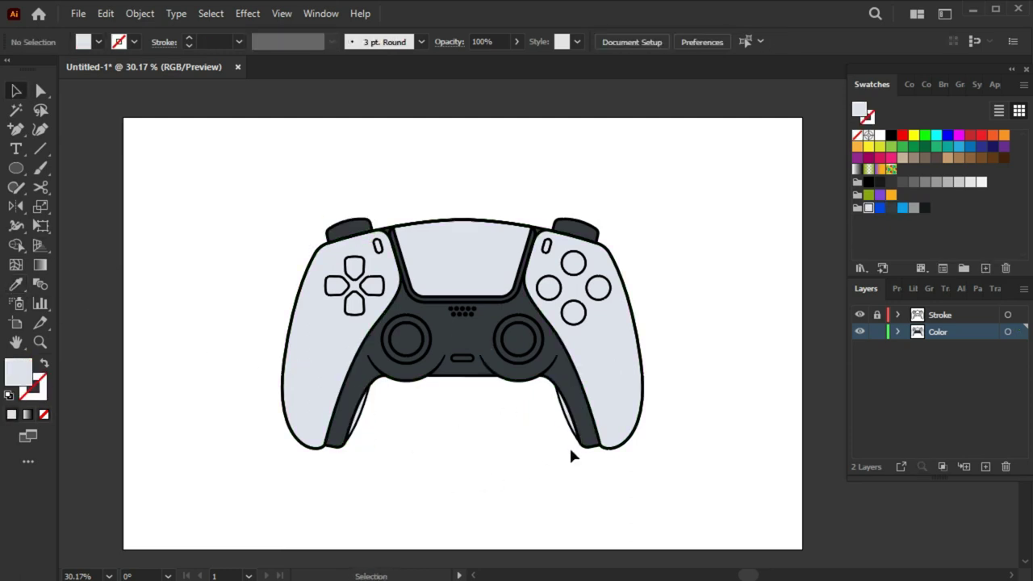
# Fill both small capsule buttons light grey.
pyautogui.keyDown('ctrl'); pyautogui.click(378, 247); pyautogui.keyUp('ctrl')
pyautogui.click(394, 267)
pyautogui.keyDown('ctrl'); pyautogui.click(547, 246); pyautogui.keyUp('ctrl')
pyautogui.click(311, 369)
pyautogui.keyDown('ctrl'); pyautogui.click(654, 425); pyautogui.keyUp('ctrl')
# Give the touchpad copy a gradient fill and send it behind the touchpad.
pyautogui.keyDown('ctrl'); pyautogui.click(462, 258); pyautogui.keyUp('ctrl')
pyautogui.click(29, 410)
pyautogui.click(29, 412)
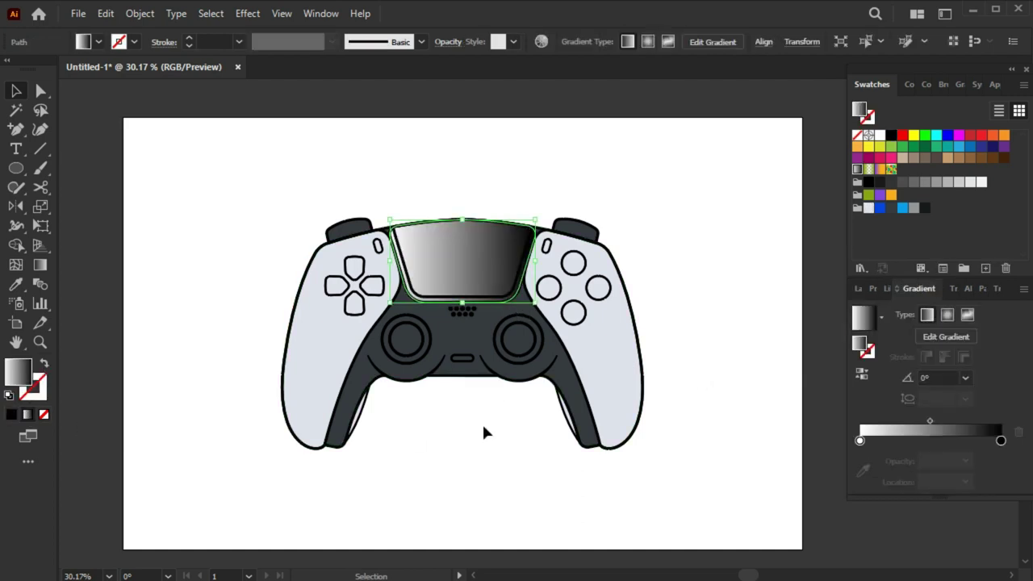
pyautogui.rightClick(483, 404)
pyautogui.rightClick(428, 539)
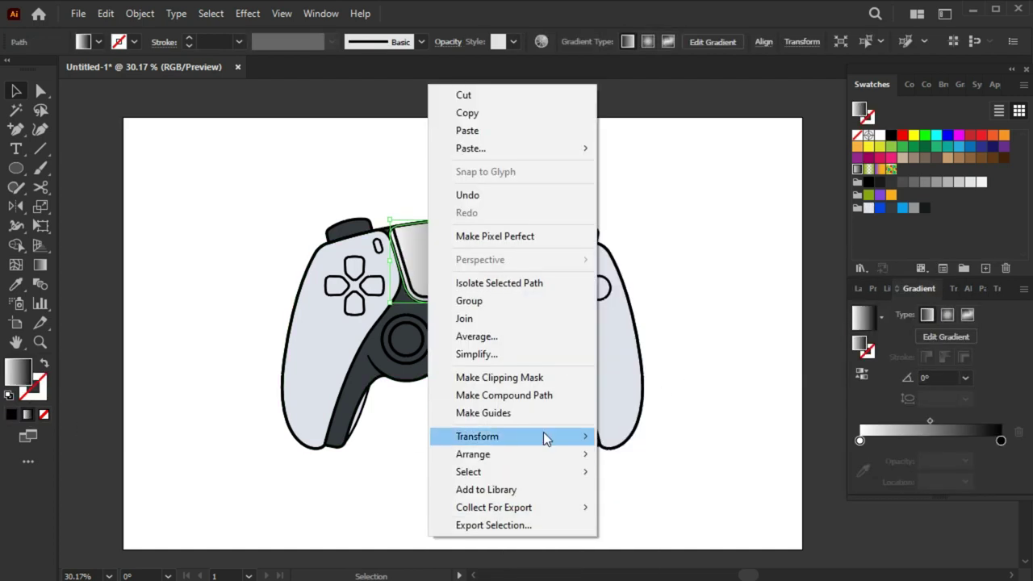
pyautogui.click(653, 490)
pyautogui.rightClick(472, 399)
pyautogui.click(656, 422)
pyautogui.rightClick(517, 378)
pyautogui.click(688, 415)
pyautogui.rightClick(534, 454)
pyautogui.click(717, 404)
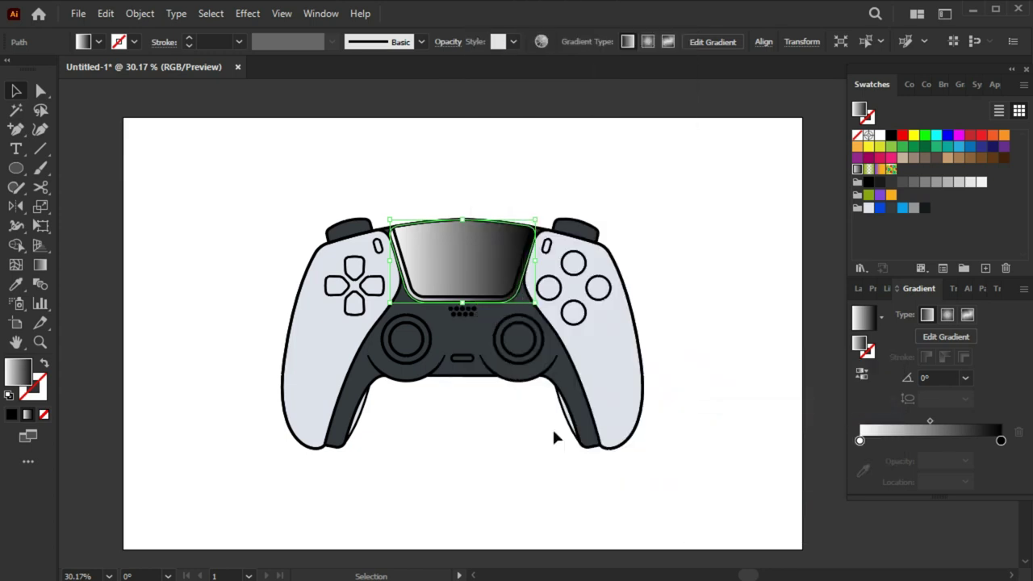
pyautogui.hotkey('ctrl', '[')
pyautogui.click(686, 434)
# Make both gradient stops blue and angle the gradient to about 89.67°.
pyautogui.click(462, 258)
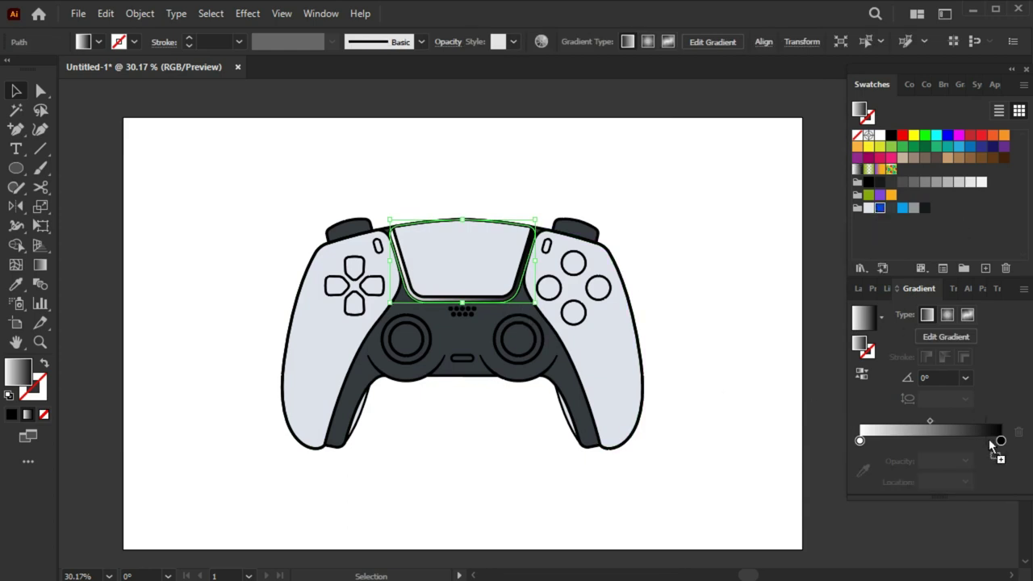
pyautogui.click(993, 444)
pyautogui.click(879, 207)
pyautogui.click(860, 441)
pyautogui.keyDown('alt'); pyautogui.scroll(3, 444, 307); pyautogui.keyUp('alt')
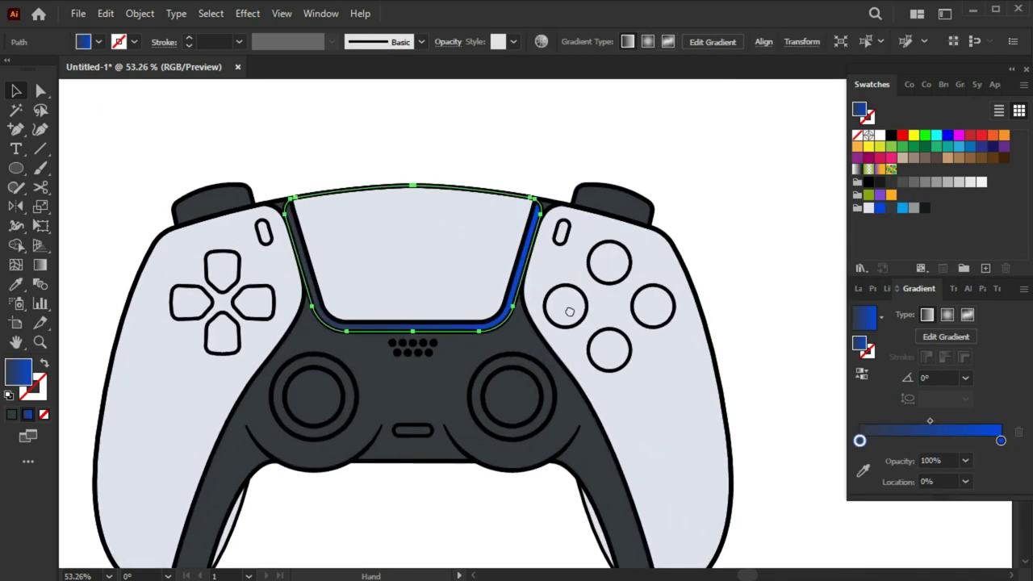
pyautogui.press('g')
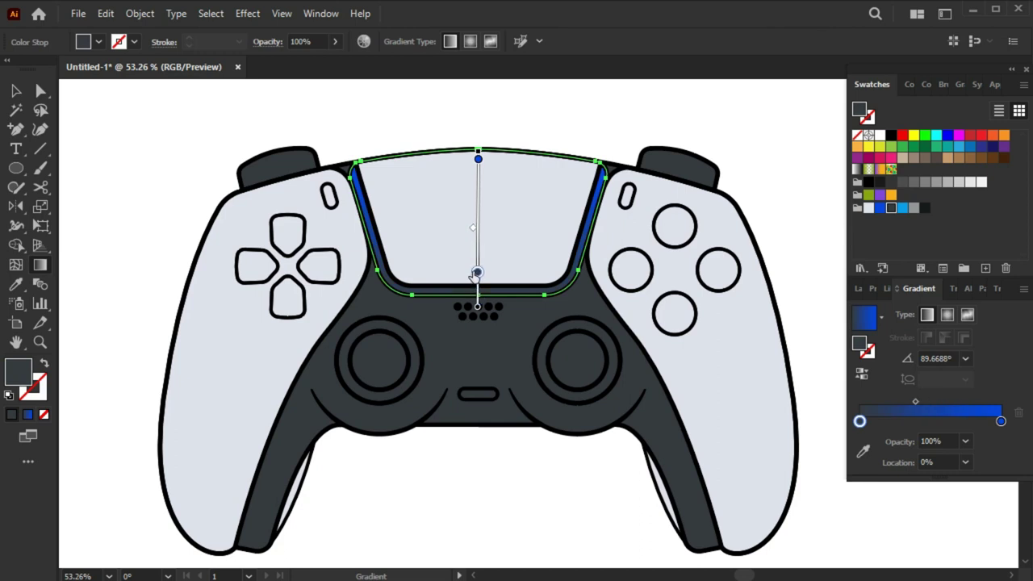
pyautogui.press('v')
pyautogui.hotkey('ctrl', 'shift', 'a')
pyautogui.keyDown('alt'); pyautogui.scroll(-3, 565, 396); pyautogui.keyUp('alt')
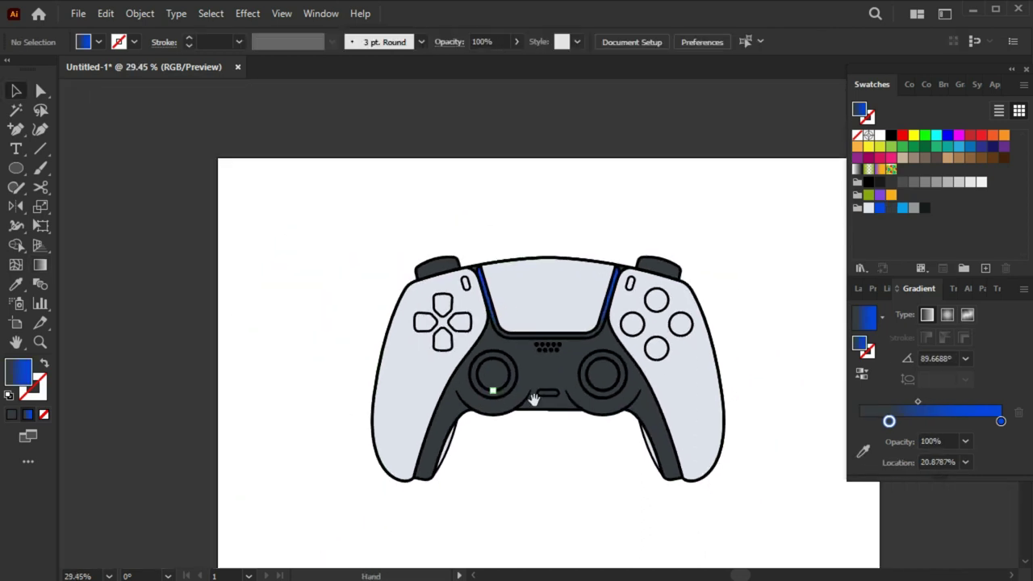
pyautogui.keyDown('alt'); pyautogui.scroll(3, 464, 266); pyautogui.keyUp('alt')
# Draw a dark grey 353a3f triangle filling the gap at the left shoulder seam.
pyautogui.keyDown('alt'); pyautogui.scroll(3, 639, 315); pyautogui.keyUp('alt')
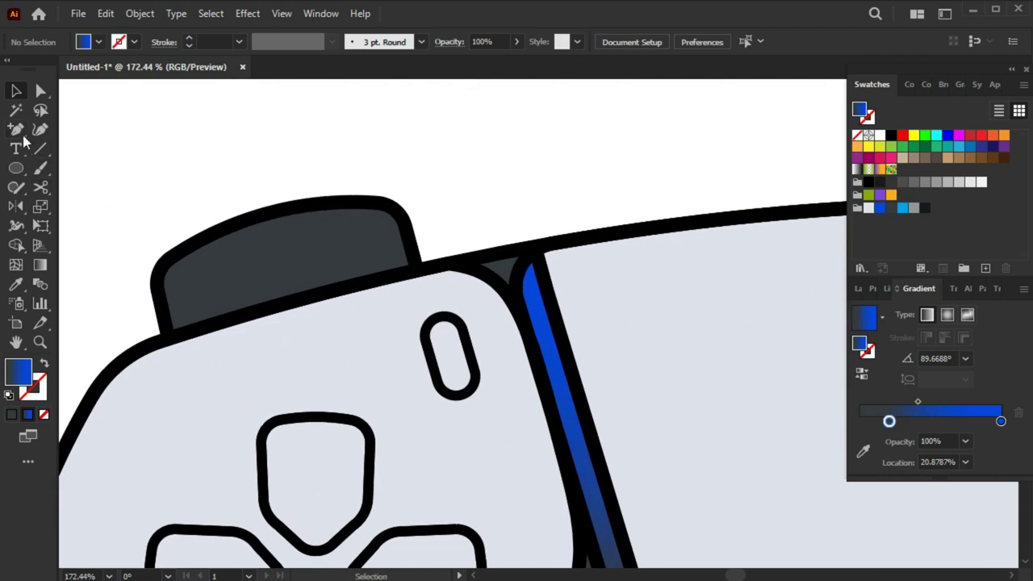
pyautogui.click(16, 129)
pyautogui.click(27, 414)
pyautogui.click(460, 260)
pyautogui.click(517, 300)
pyautogui.click(530, 248)
pyautogui.click(460, 260)
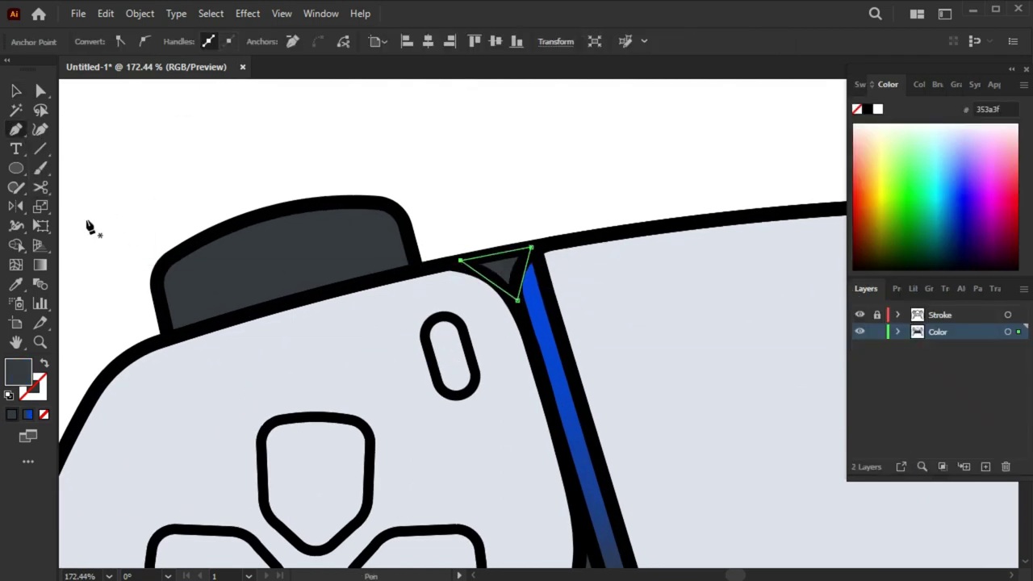
pyautogui.press('i')
pyautogui.click(410, 334)
# Draw a light dee2eb triangle filling the gap at the right shoulder seam.
pyautogui.press('v')
pyautogui.moveTo(721, 235)
pyautogui.mouseDown()
pyautogui.moveTo(667, 288)
pyautogui.moveTo(433, 351)
pyautogui.mouseUp()
pyautogui.hotkey('ctrl', 'shift', 'a')
pyautogui.press('p')
pyautogui.click(717, 301)
pyautogui.click(701, 243)
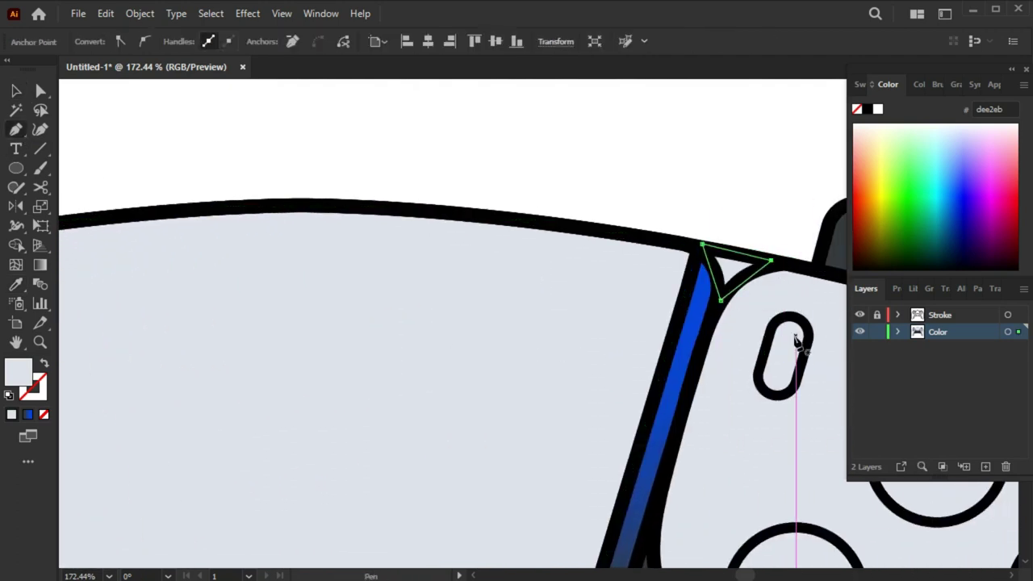
pyautogui.hotkey('ctrl', 'shift', 'a')
pyautogui.scroll(-10, 561, 344)
pyautogui.press('v')
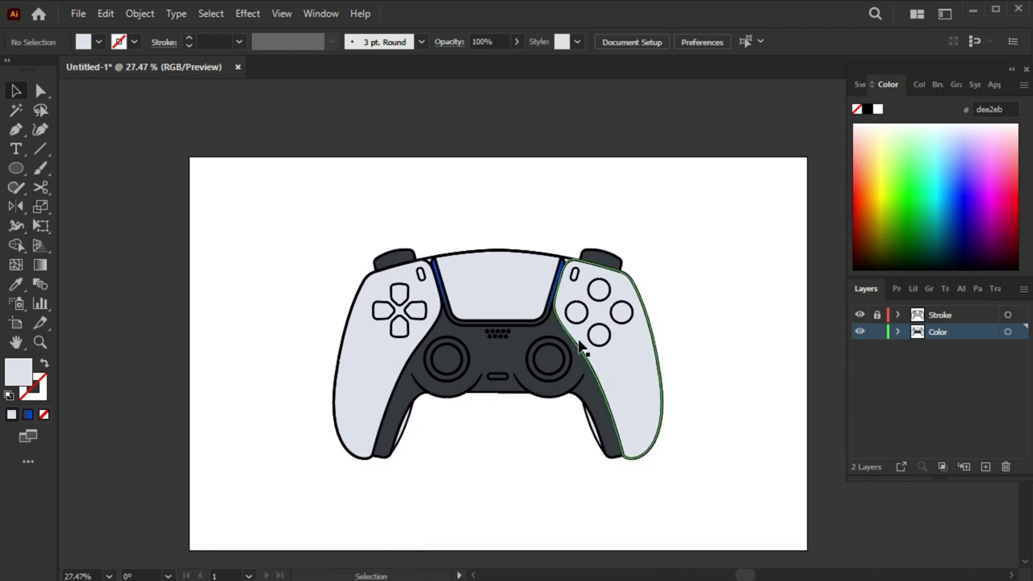
# Draw a small 3-sided polygon triangle inside the top D-pad button.
pyautogui.scroll(4, 471, 276)
pyautogui.scroll(6, 417, 288)
pyautogui.scroll(1, 509, 312)
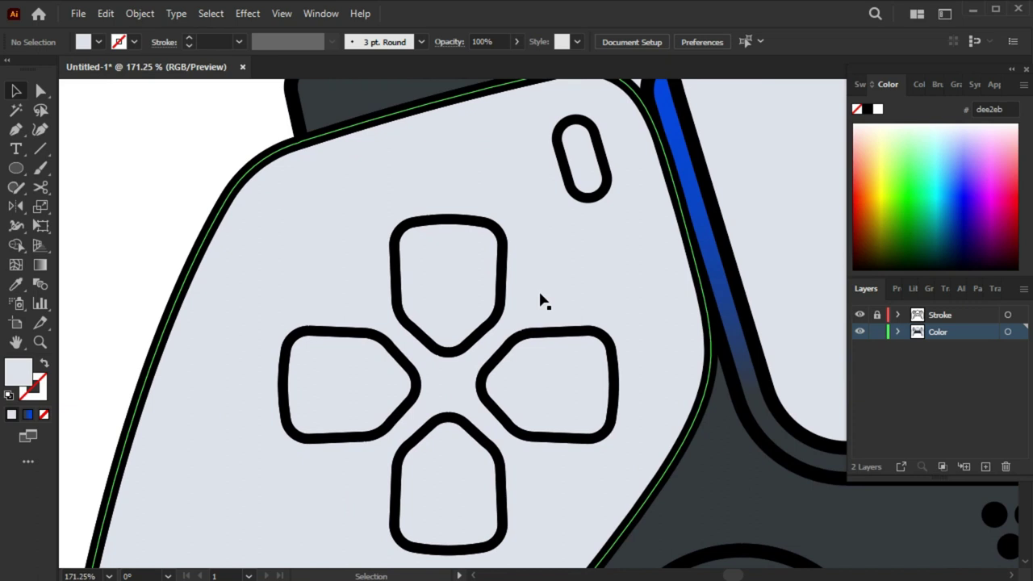
pyautogui.rightClick(15, 167)
pyautogui.click(84, 222)
pyautogui.moveTo(435, 268)
pyautogui.mouseDown()
pyautogui.moveTo(456, 280)
pyautogui.moveTo(466, 264)
pyautogui.moveTo(459, 277)
pyautogui.moveTo(449, 261)
pyautogui.mouseUp()
pyautogui.press('v')
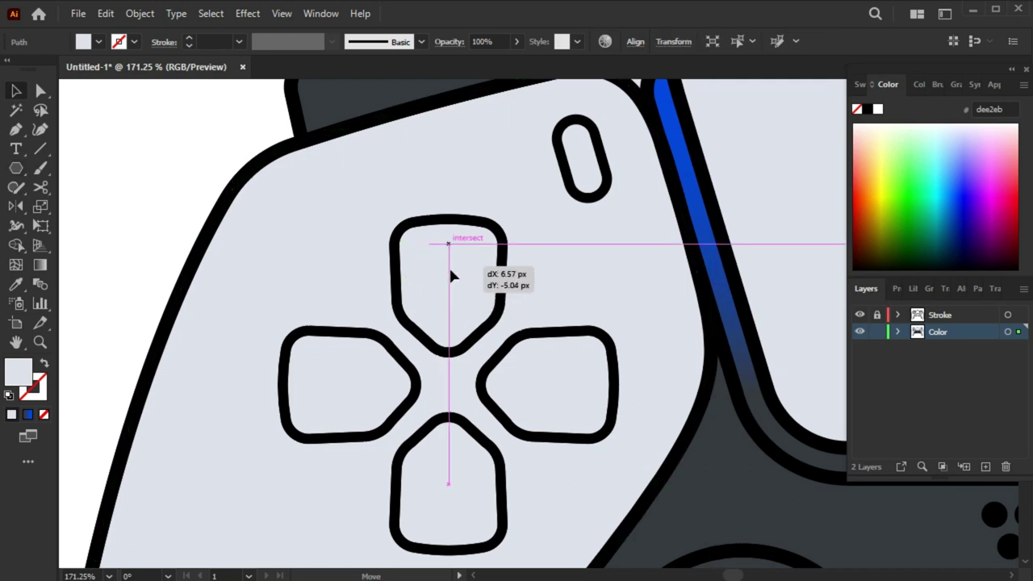
# Fill the D-pad triangle with grey 717377 and round its corners.
pyautogui.press('i')
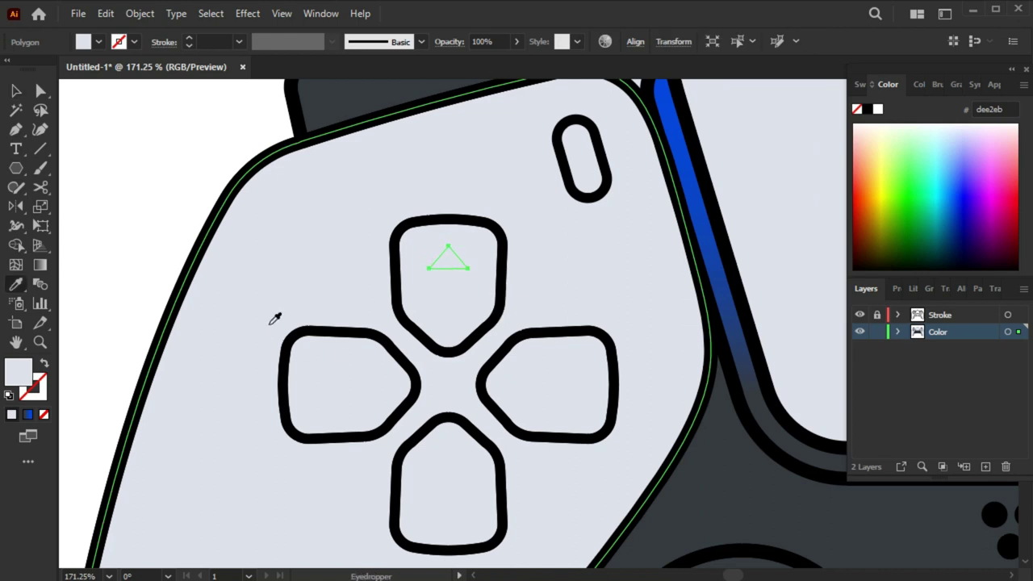
pyautogui.doubleClick(19, 371)
pyautogui.moveTo(384, 281); pyautogui.dragTo(381, 363)
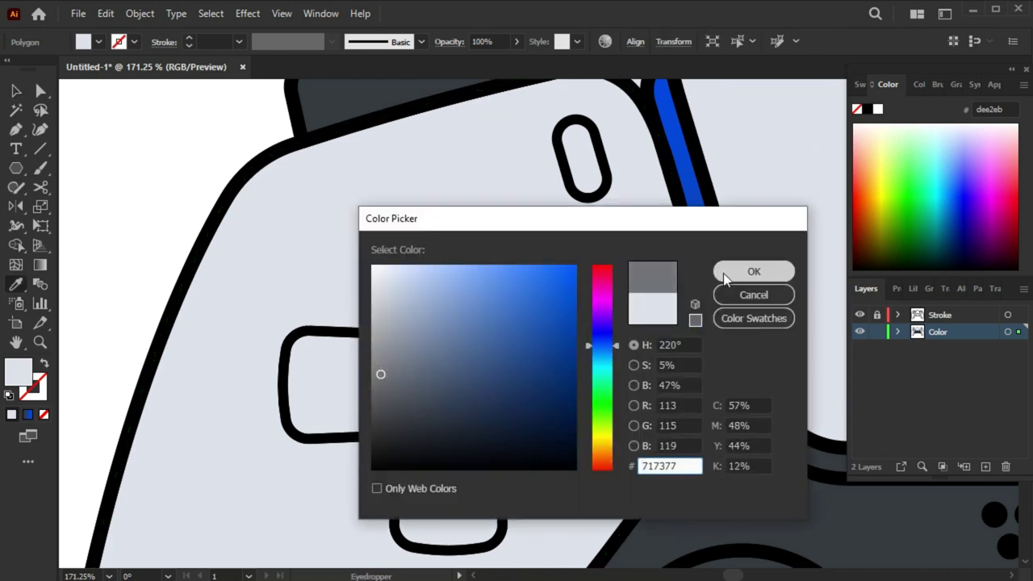
pyautogui.click(724, 277)
pyautogui.press('a')
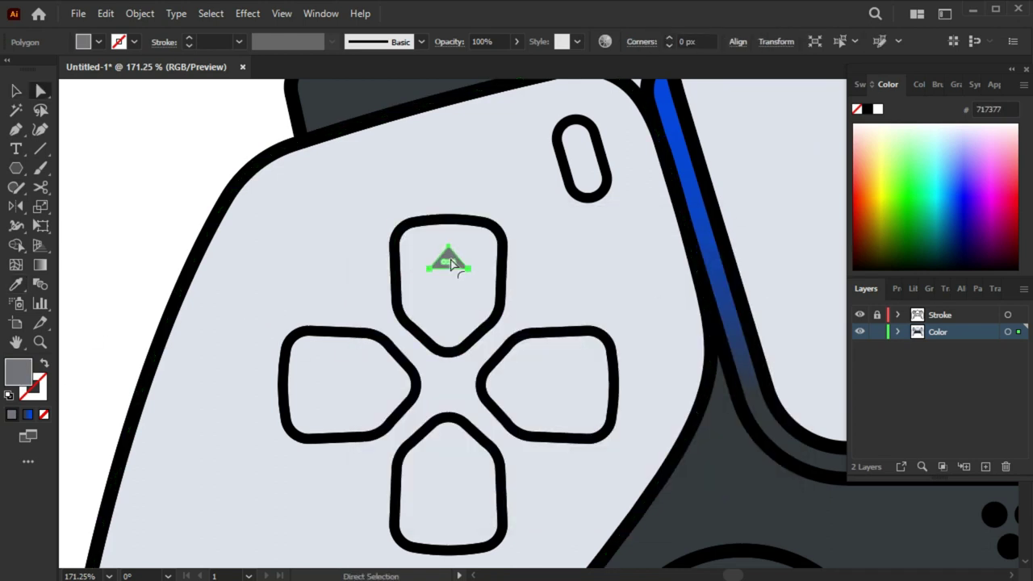
pyautogui.scroll(3, 452, 265)
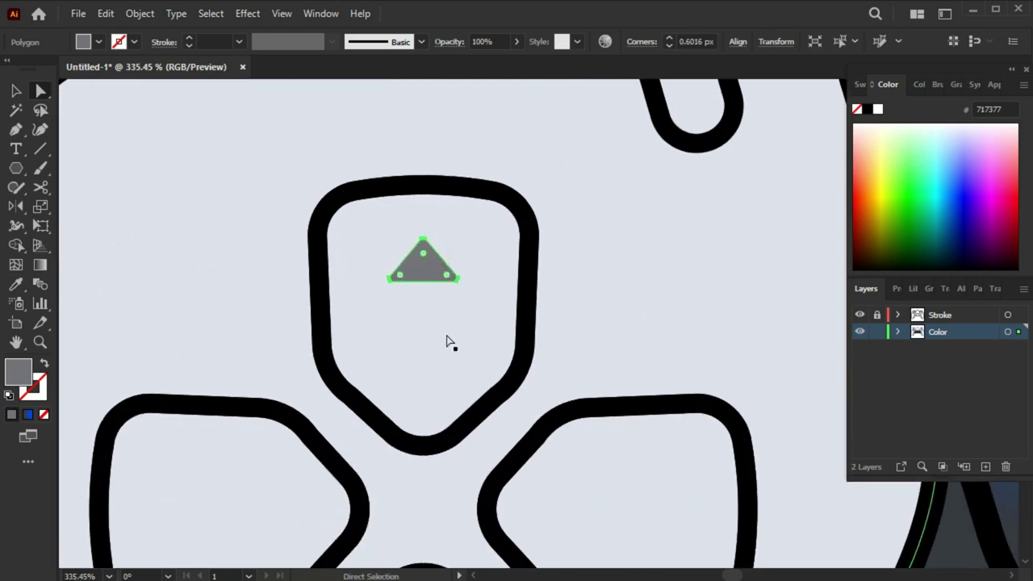
pyautogui.press('v')
pyautogui.scroll(-3, 450, 342)
pyautogui.scroll(-1, 511, 387)
# Paste a vertically reflected copy of the triangle into the bottom D-pad button.
pyautogui.click(106, 14)
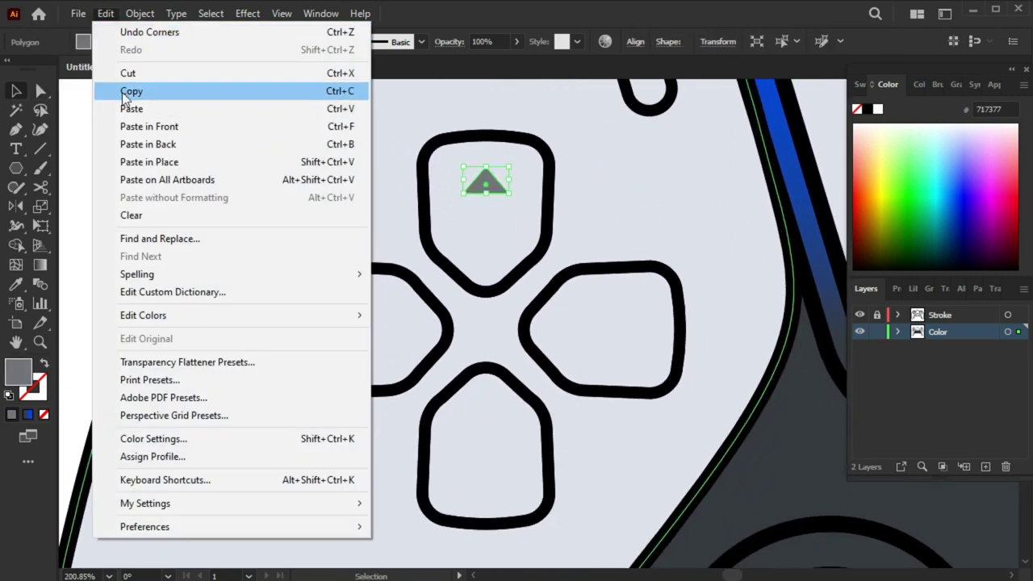
pyautogui.click(149, 161)
pyautogui.click(890, 289)
pyautogui.click(993, 402)
pyautogui.moveTo(500, 188); pyautogui.dragTo(488, 478)
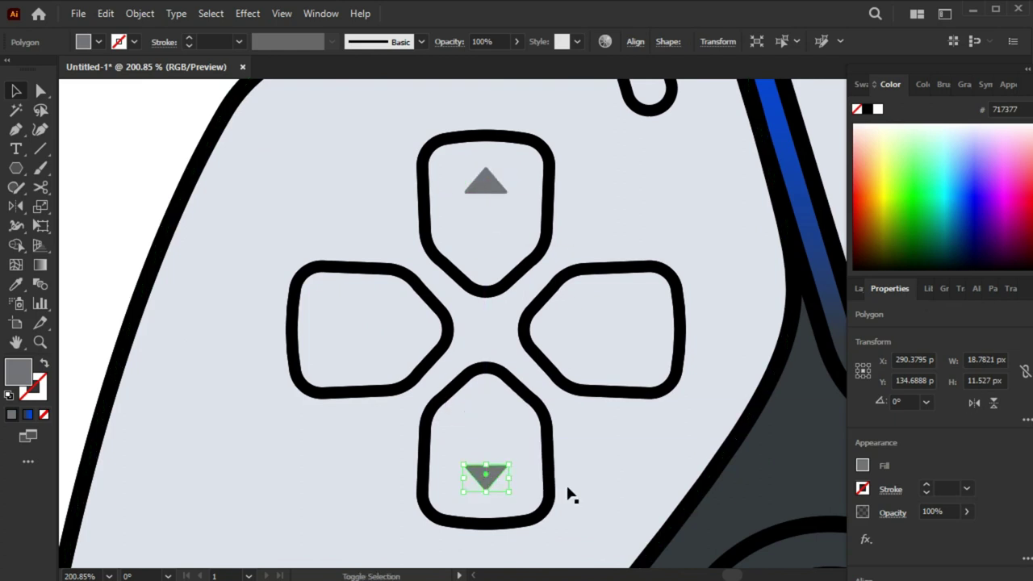
# Duplicate the up/down triangle pair rotated 90° as the left and right arrows.
pyautogui.keyDown('shift'); pyautogui.click(485, 182); pyautogui.keyUp('shift')
pyautogui.click(106, 13)
pyautogui.click(112, 91)
pyautogui.click(106, 14)
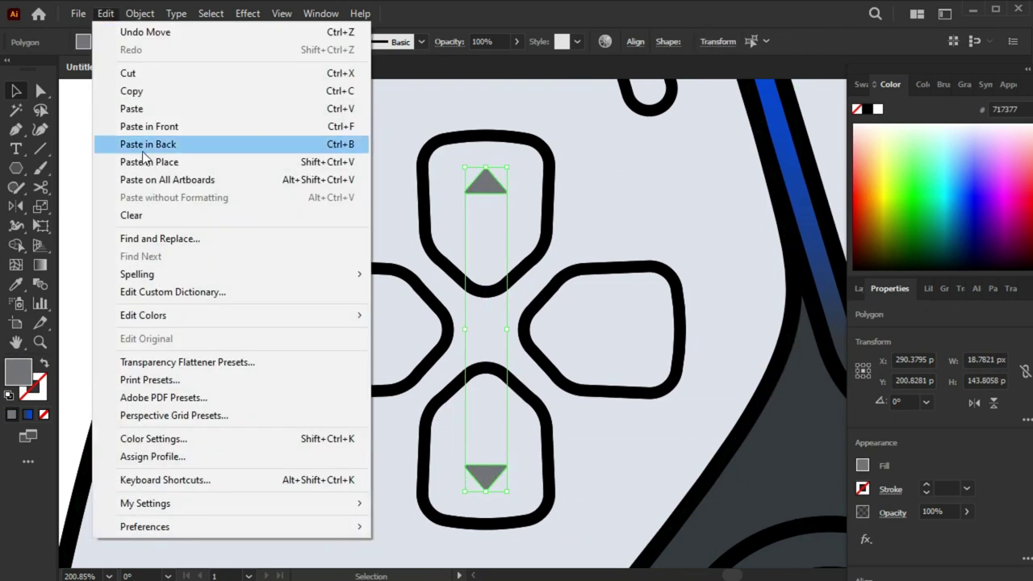
pyautogui.click(162, 143)
pyautogui.moveTo(514, 505); pyautogui.dragTo(331, 380)
pyautogui.click(652, 440)
# Draw a small triangle inside the top face button.
pyautogui.keyDown('alt'); pyautogui.scroll(-5, 652, 439); pyautogui.keyUp('alt')
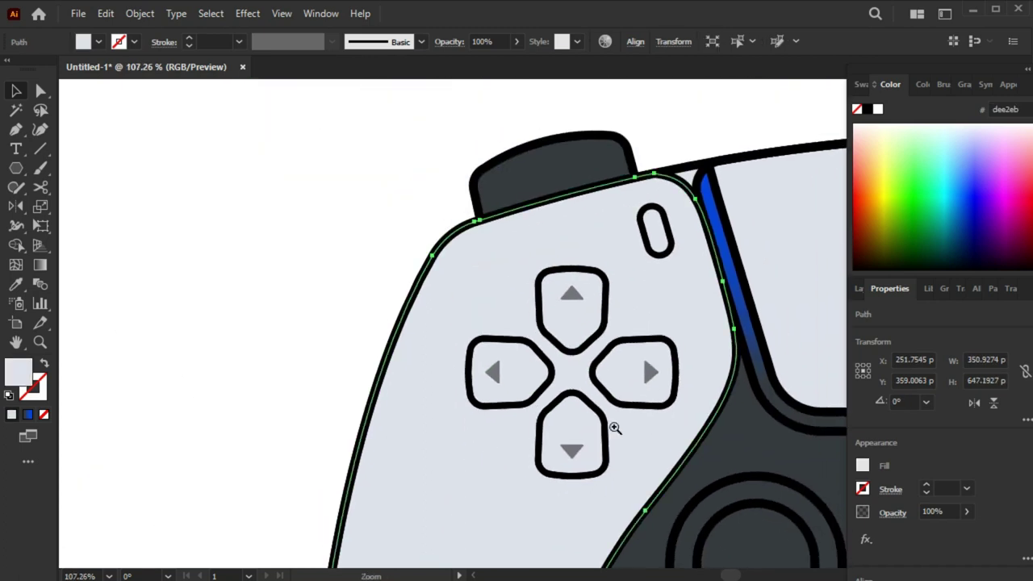
pyautogui.moveTo(840, 374); pyautogui.dragTo(591, 348)
pyautogui.keyDown('alt'); pyautogui.scroll(5, 592, 349); pyautogui.keyUp('alt')
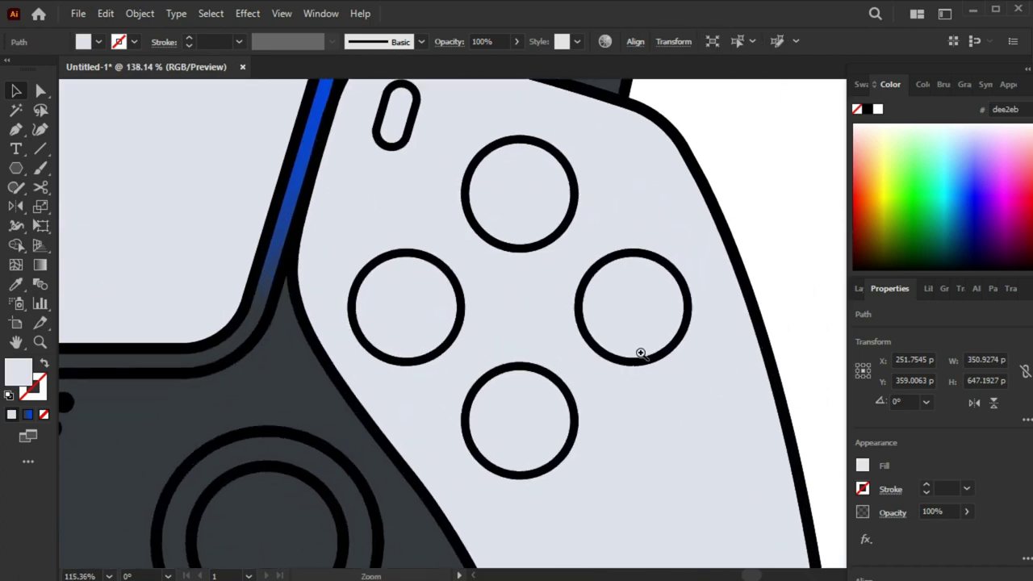
pyautogui.keyDown('alt'); pyautogui.scroll(2, 611, 328); pyautogui.keyUp('alt')
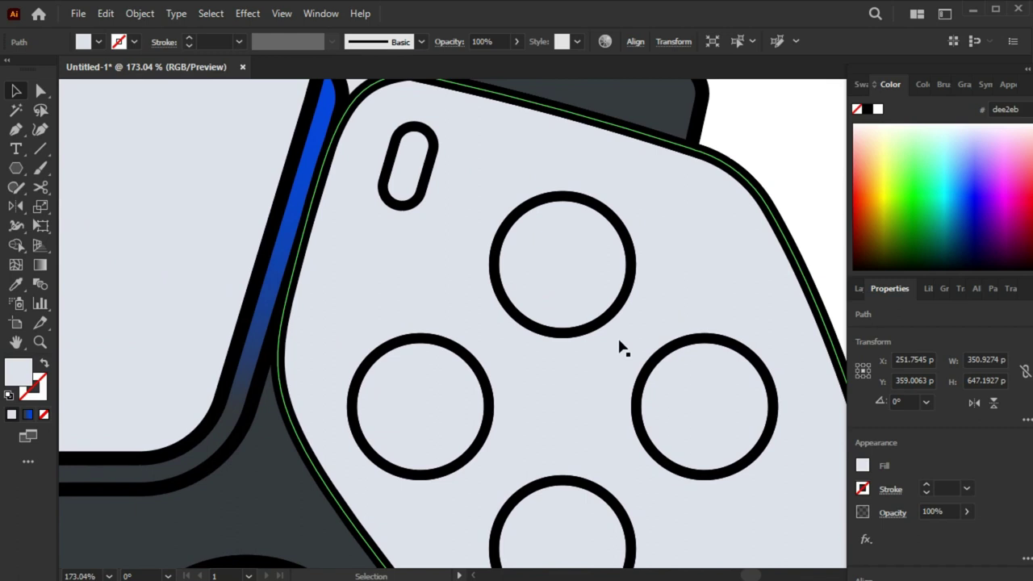
pyautogui.click(267, 260)
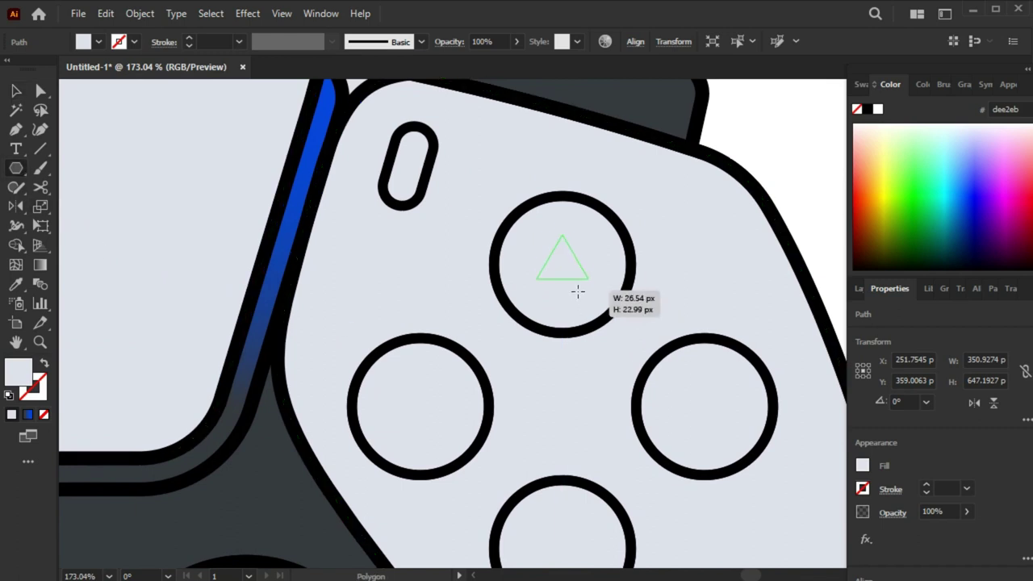
pyautogui.moveTo(578, 291); pyautogui.dragTo(583, 307)
pyautogui.hotkey('shift', 'x')
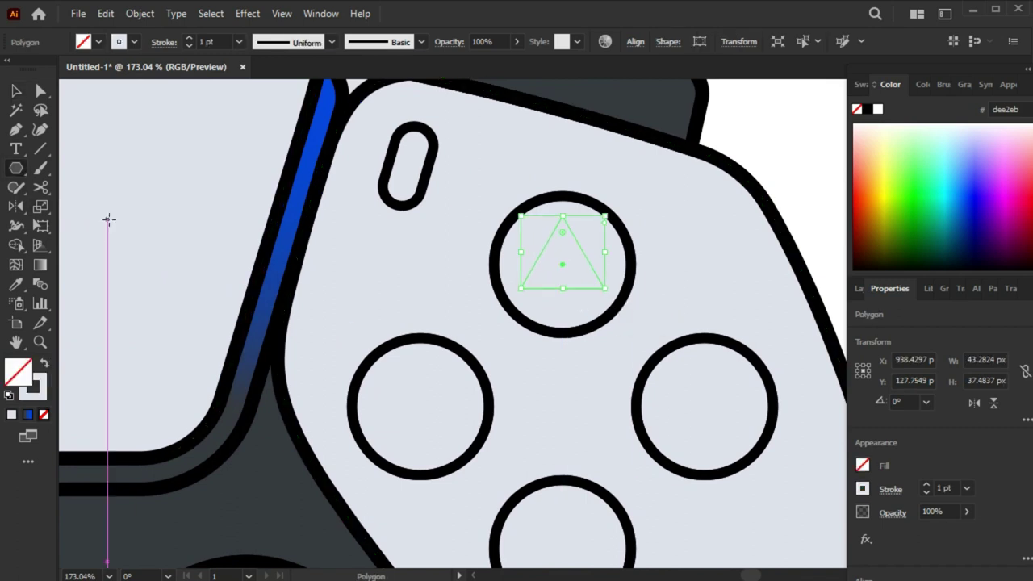
# Make the triangle a grey outline matching the D-pad arrows, with a 3 pt stroke.
pyautogui.press('i')
pyautogui.hscroll(-5, 498, 341)
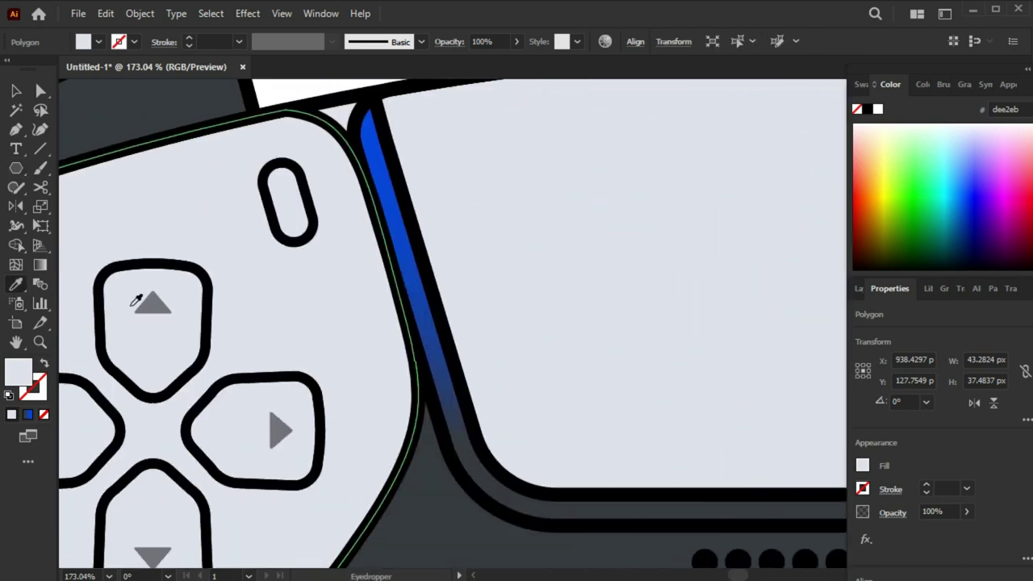
pyautogui.click(150, 301)
pyautogui.hscroll(8, 515, 321)
pyautogui.hscroll(8, 515, 322)
pyautogui.hotkey('shift', 'x')
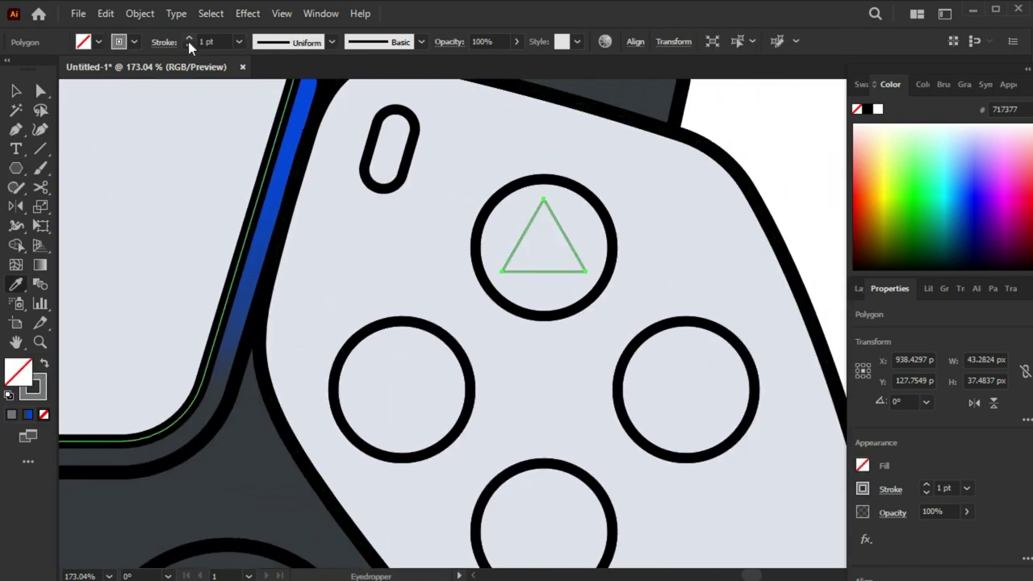
pyautogui.click(188, 41)
pyautogui.click(188, 40)
pyautogui.click(164, 42)
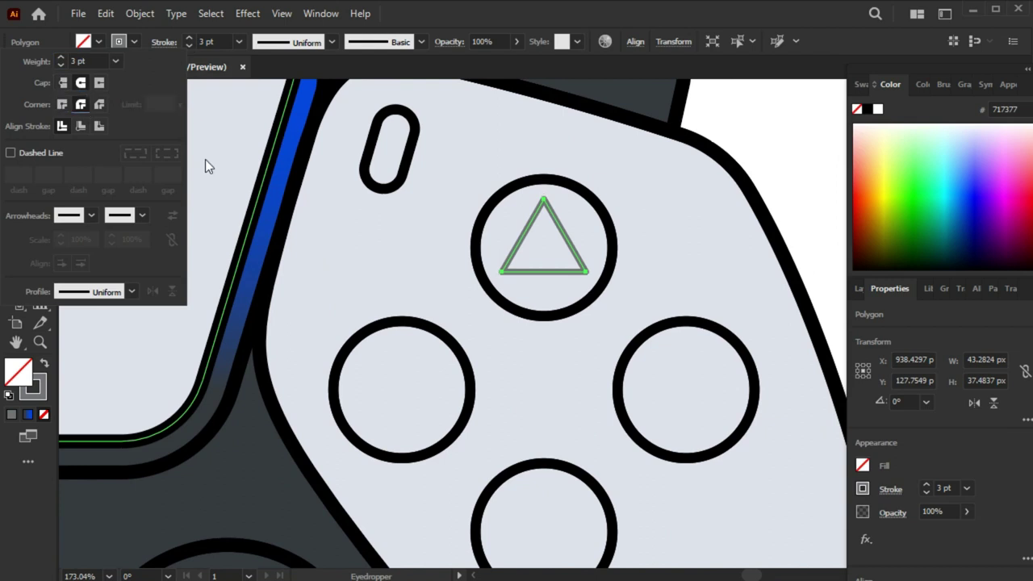
pyautogui.hotkey('ctrl', 'shift', 'a')
pyautogui.scroll(-3, 420, 268)
pyautogui.keyDown('ctrl'); pyautogui.click(543, 218); pyautogui.keyUp('ctrl')
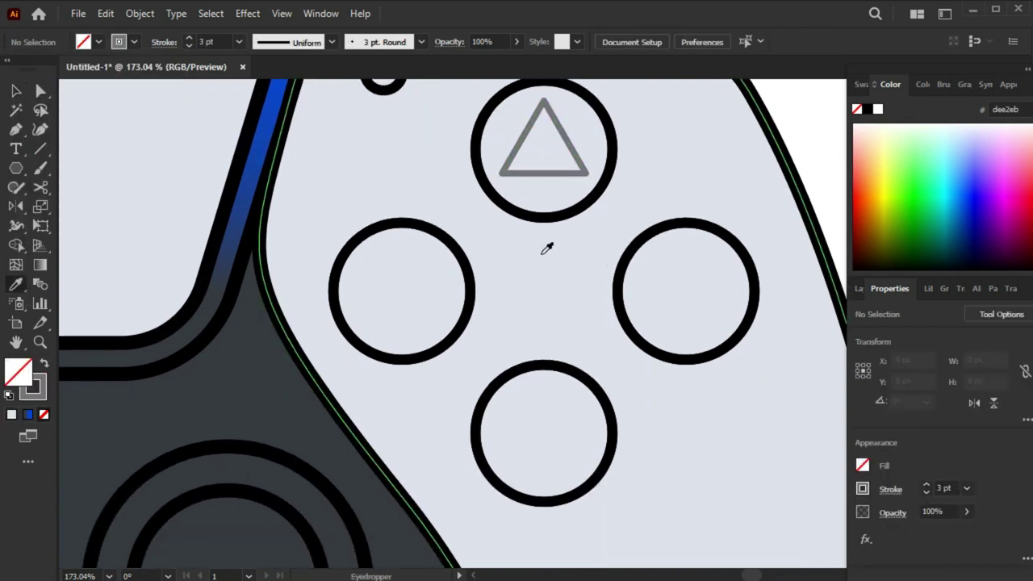
pyautogui.hotkey('ctrl', 'shift', 'a')
pyautogui.hotkey('ctrl', 'shift', 'a')
# Draw a diagonal line in the grey stroke style across the bottom face button.
pyautogui.press('i')
pyautogui.click(592, 179)
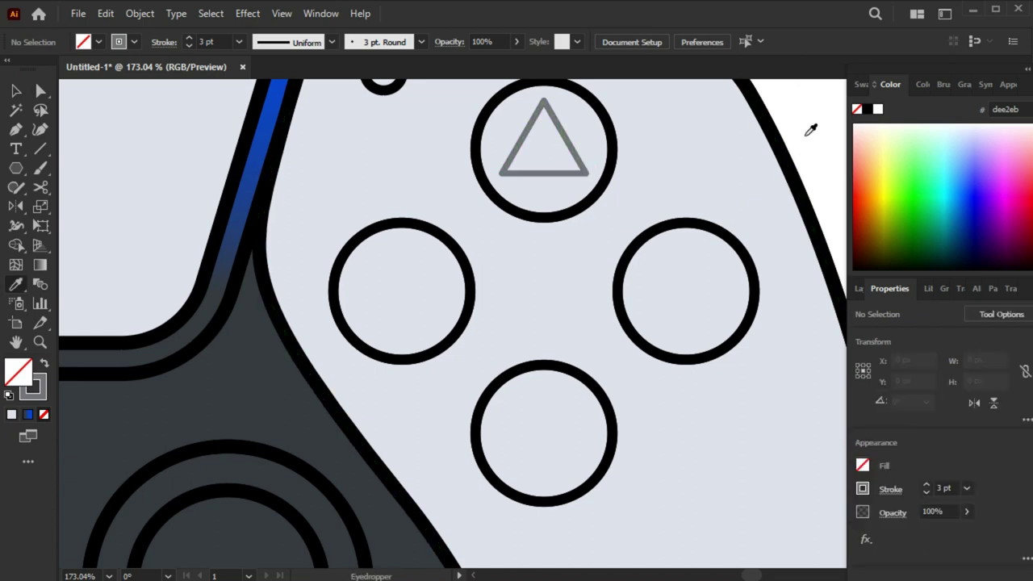
pyautogui.press('v')
pyautogui.scroll(-2, 667, 334)
pyautogui.press('p')
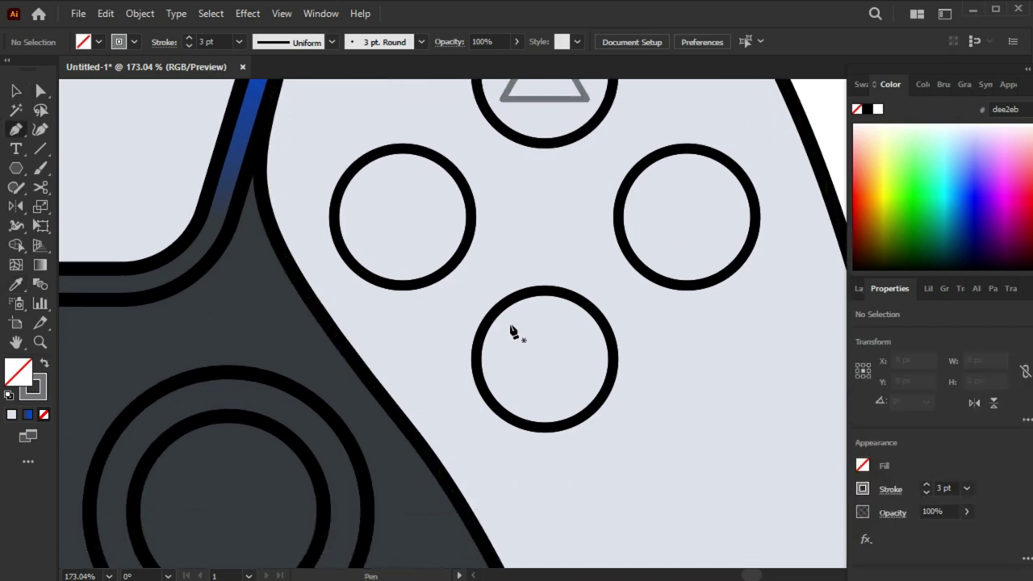
pyautogui.moveTo(567, 385); pyautogui.dragTo(581, 401)
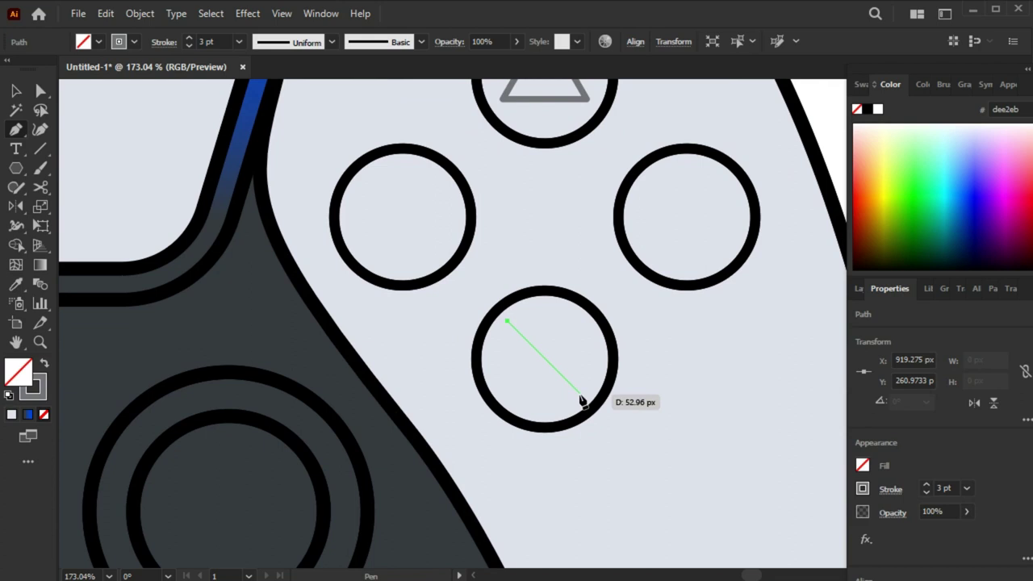
pyautogui.keyDown('shift'); pyautogui.click(582, 399); pyautogui.keyUp('shift')
pyautogui.press('ctrl')
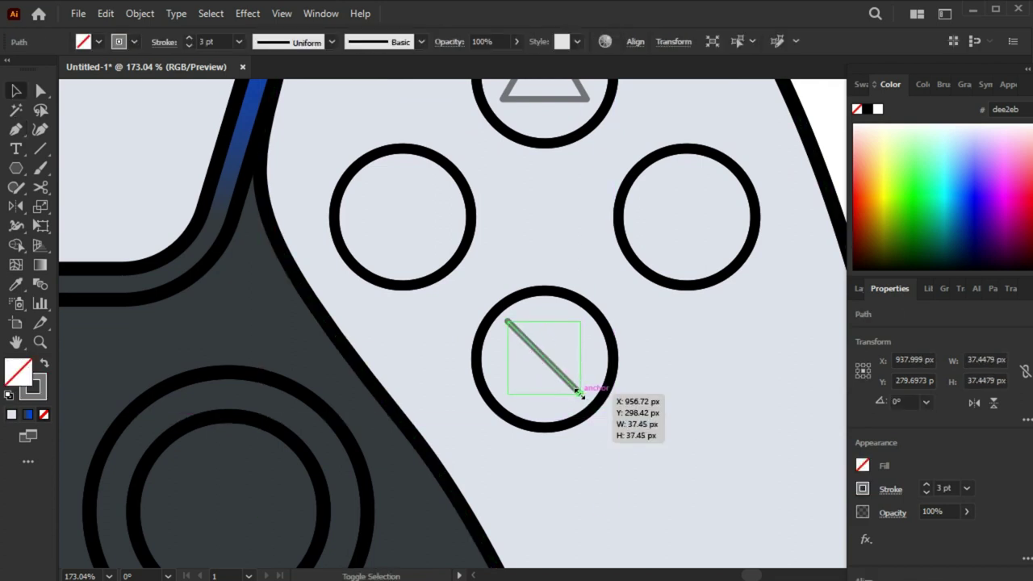
pyautogui.moveTo(580, 395); pyautogui.dragTo(579, 395)
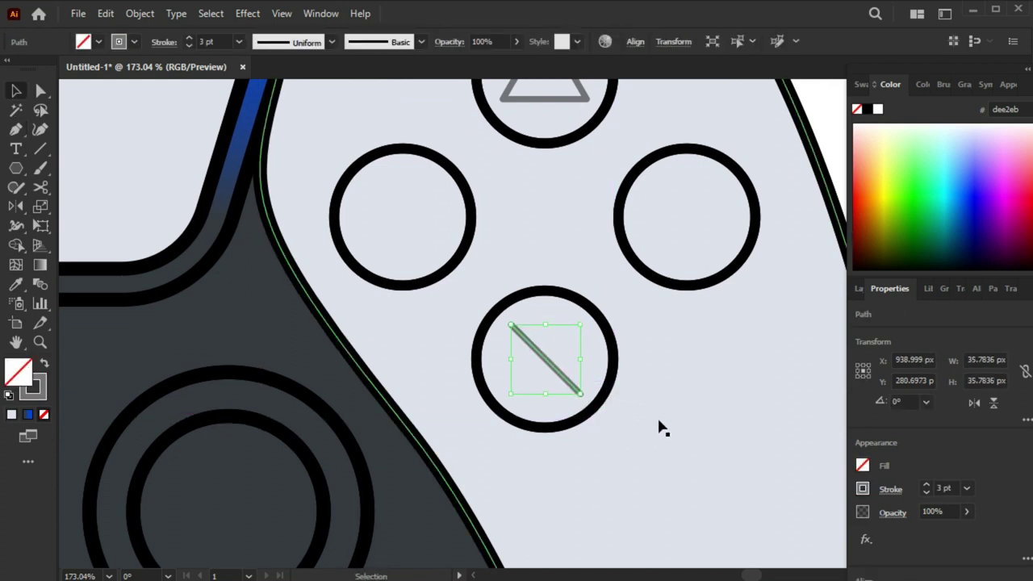
# Paste a mirrored copy of the diagonal line to form the cross symbol.
pyautogui.click(105, 13)
pyautogui.click(129, 92)
pyautogui.click(105, 13)
pyautogui.click(120, 158)
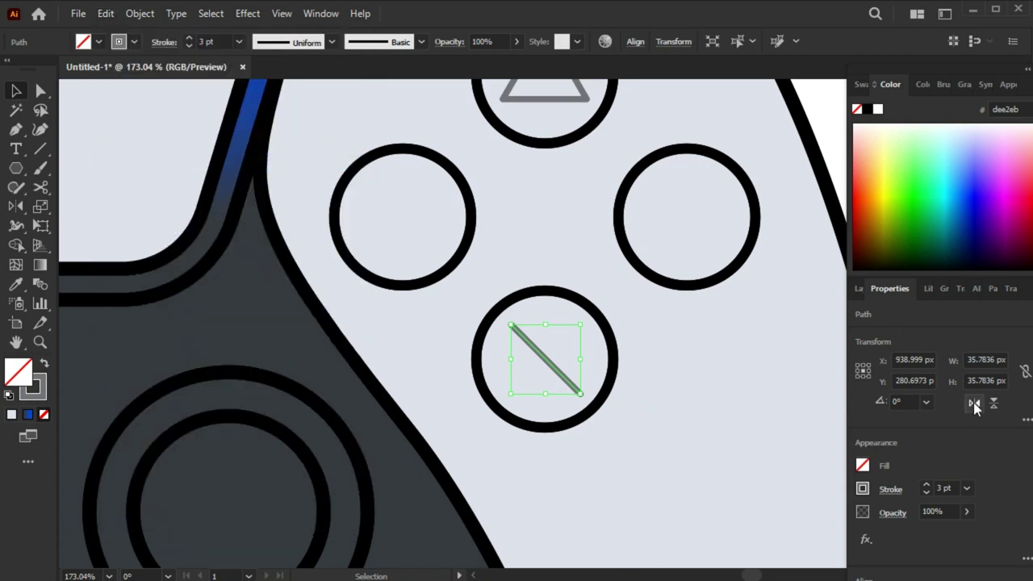
pyautogui.click(705, 470)
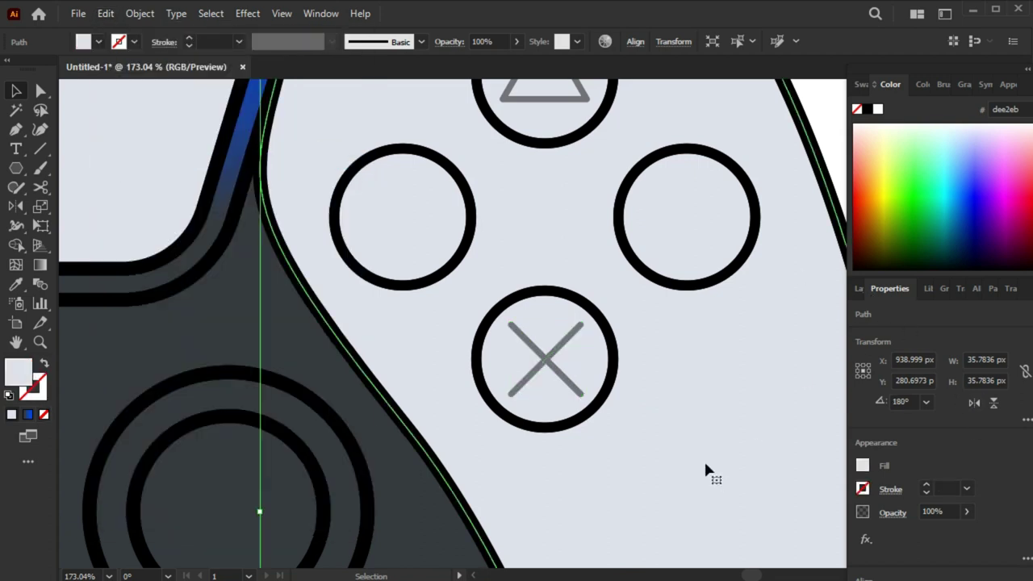
pyautogui.click(549, 351)
# Draw a square in the left face button and a circle in the right, then zoom out.
pyautogui.moveTo(15, 167); pyautogui.dragTo(79, 168)
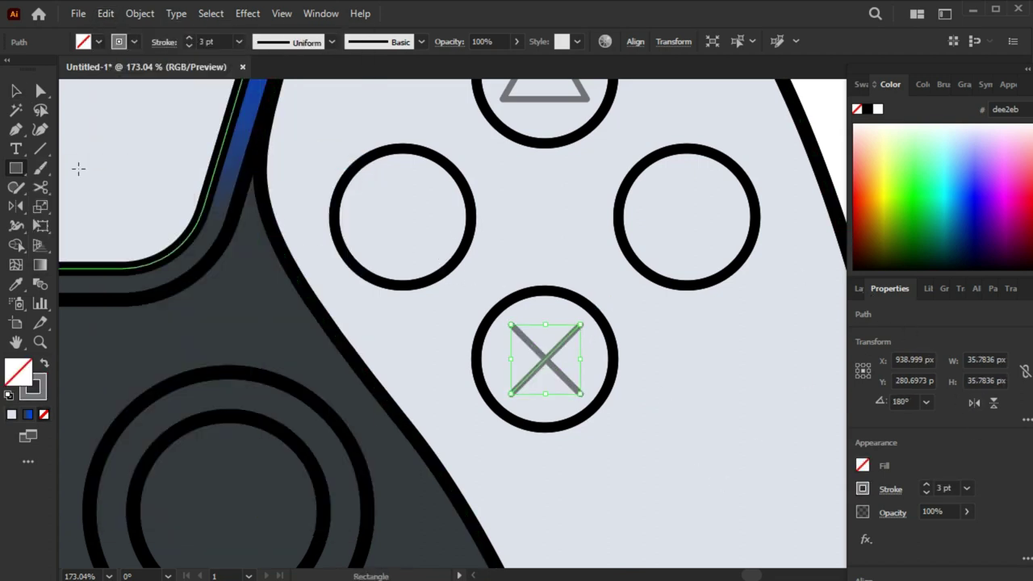
pyautogui.moveTo(403, 216); pyautogui.dragTo(434, 249)
pyautogui.keyDown('ctrl'); pyautogui.click(434, 249); pyautogui.keyUp('ctrl')
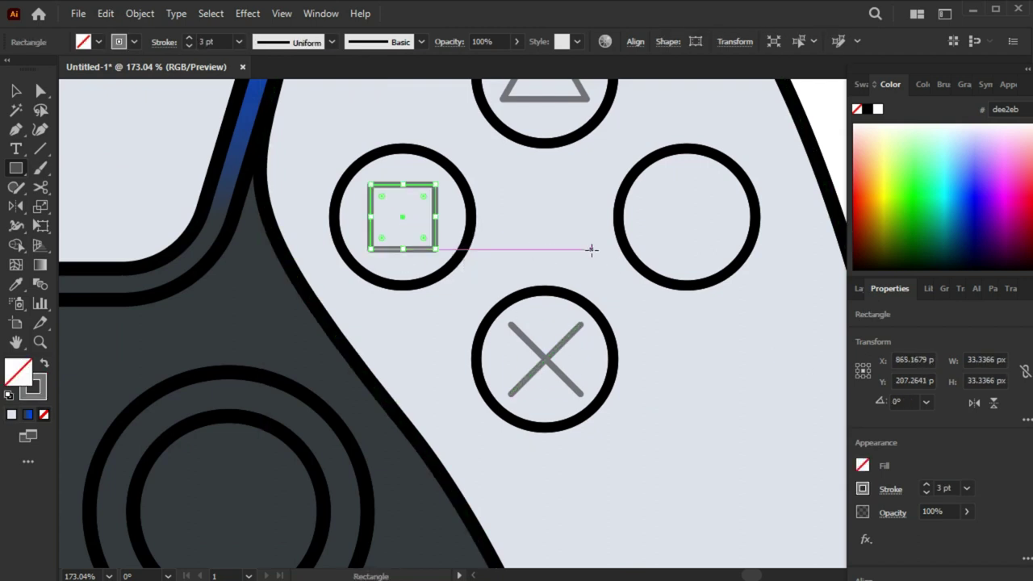
pyautogui.moveTo(10, 172); pyautogui.dragTo(64, 186)
pyautogui.moveTo(688, 216); pyautogui.dragTo(729, 259)
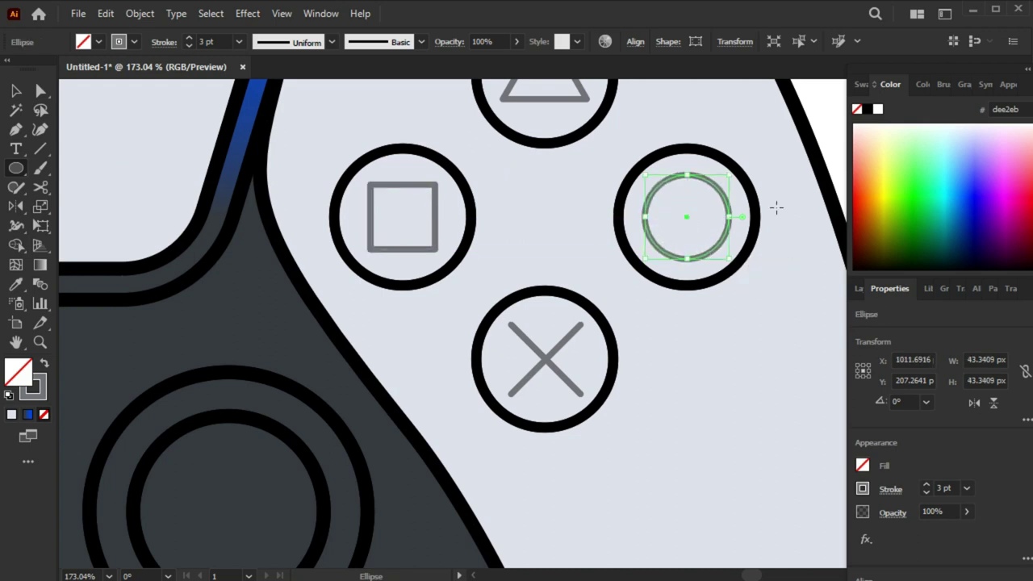
pyautogui.press('v')
pyautogui.hotkey('ctrl', 'shift', 'a')
pyautogui.scroll(-5, 627, 296)
pyautogui.scroll(-2, 597, 339)
pyautogui.moveTo(568, 374); pyautogui.dragTo(543, 361)
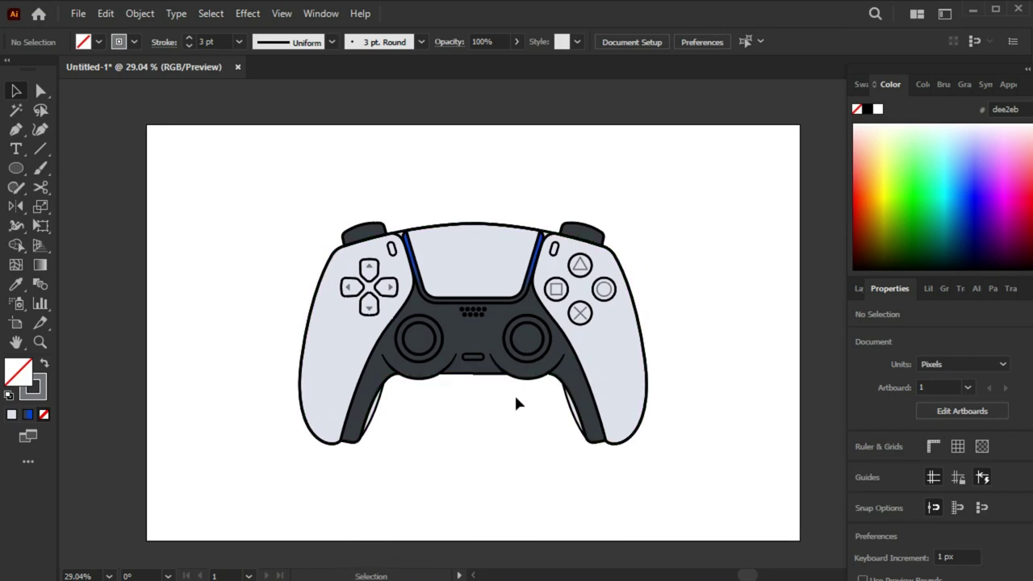
# Try a different fill colour on the left thumbstick, then cancel the change.
pyautogui.scroll(2, 514, 393)
pyautogui.scroll(-1, 569, 410)
pyautogui.scroll(-1, 562, 404)
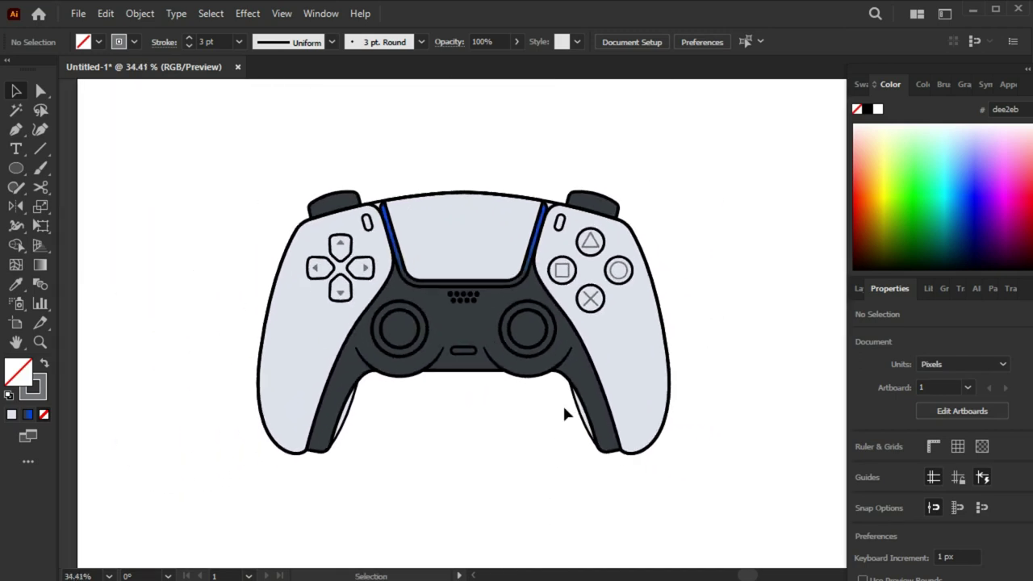
pyautogui.scroll(2, 565, 413)
pyautogui.click(420, 347)
pyautogui.press('F7')
pyautogui.doubleClick(18, 371)
pyautogui.moveTo(401, 419); pyautogui.dragTo(395, 399)
pyautogui.click(754, 295)
# Give both thumbsticks the dark grey 4c5156 fill using the Eyedropper.
pyautogui.click(528, 433)
pyautogui.click(557, 322)
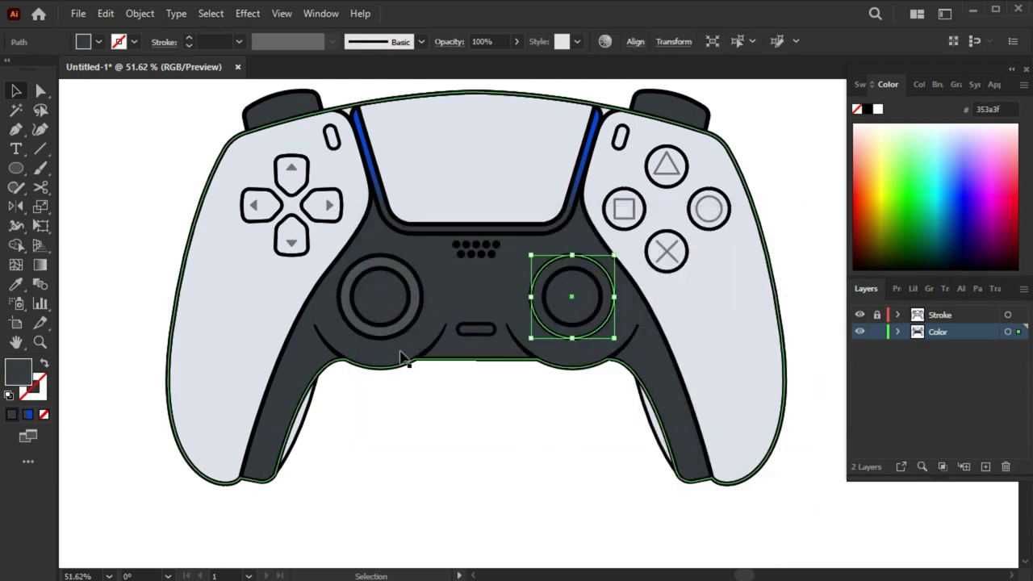
pyautogui.press('i')
pyautogui.click(454, 405)
pyautogui.click(565, 339)
pyautogui.keyDown('shift'); pyautogui.click(408, 322); pyautogui.keyUp('shift')
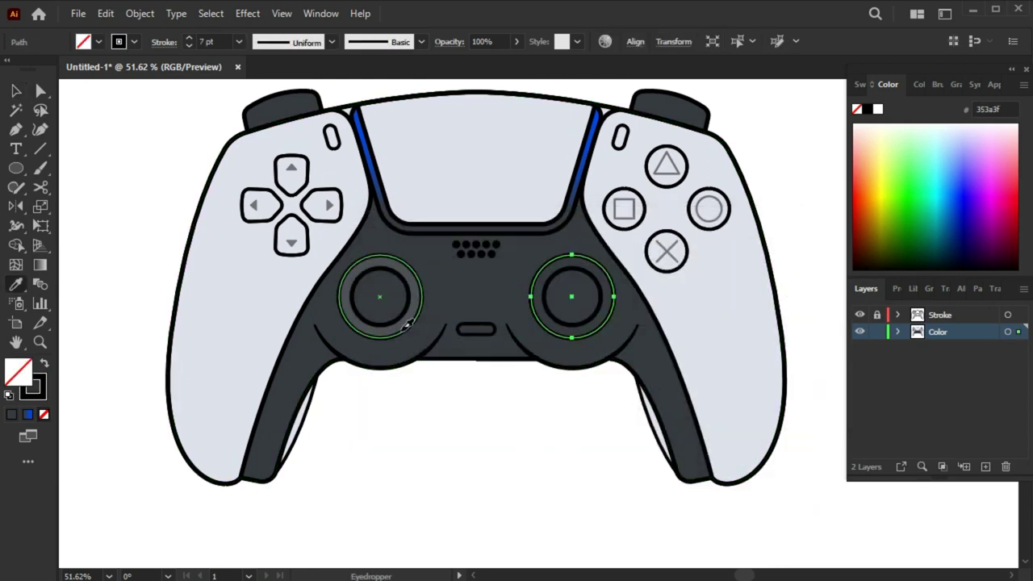
pyautogui.press('i')
pyautogui.click(477, 399)
pyautogui.press('v')
pyautogui.click(570, 421)
# Recolour the small centre capsule with a lighter fill sampled from the artwork.
pyautogui.scroll(-3, 496, 415)
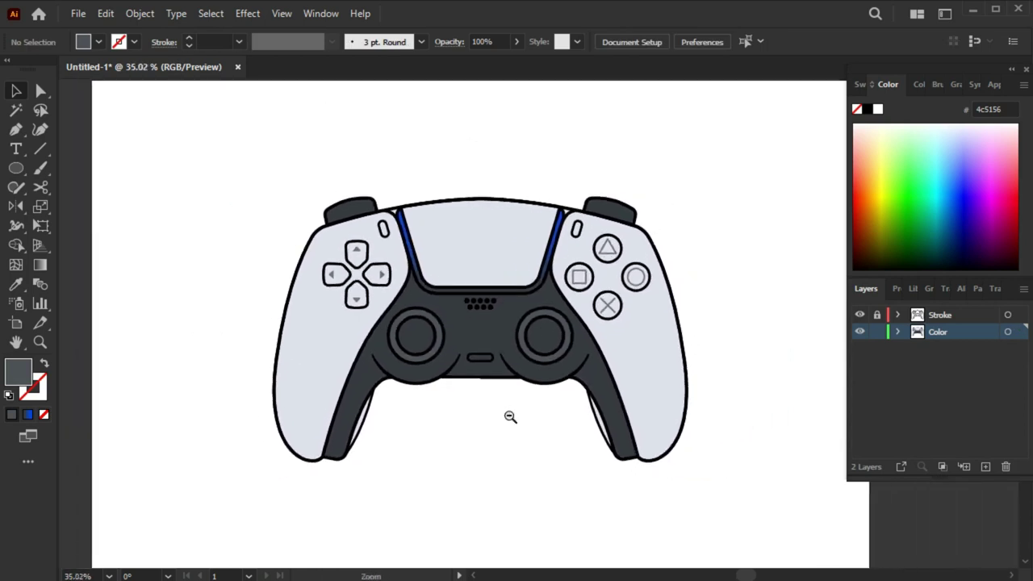
pyautogui.click(470, 350)
pyautogui.press('i')
pyautogui.click(498, 410)
pyautogui.press('v')
pyautogui.click(725, 365)
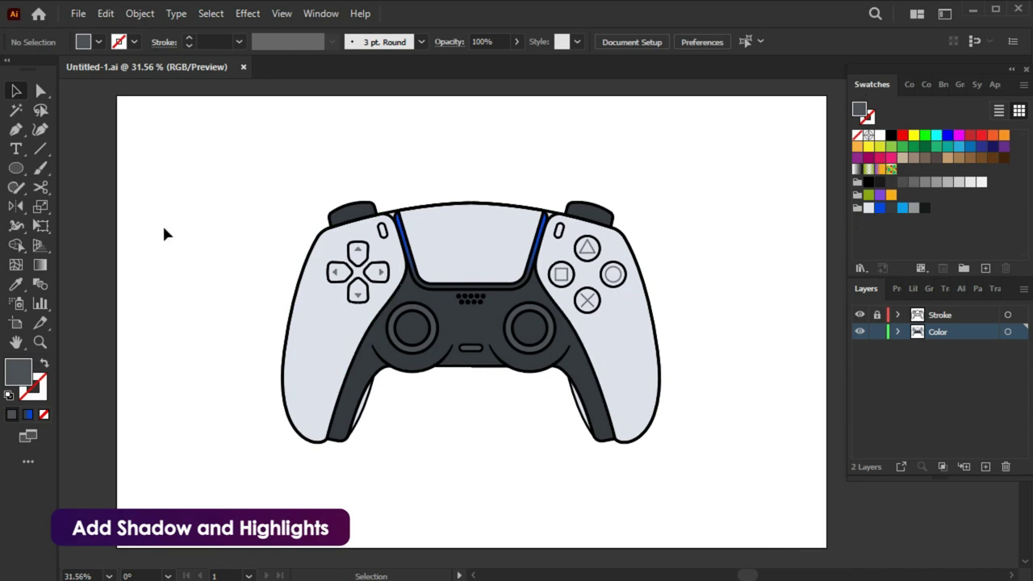
# Draw an oversized curved highlight shape overlapping the left grip's outer edge.
pyautogui.scroll(3, 162, 224)
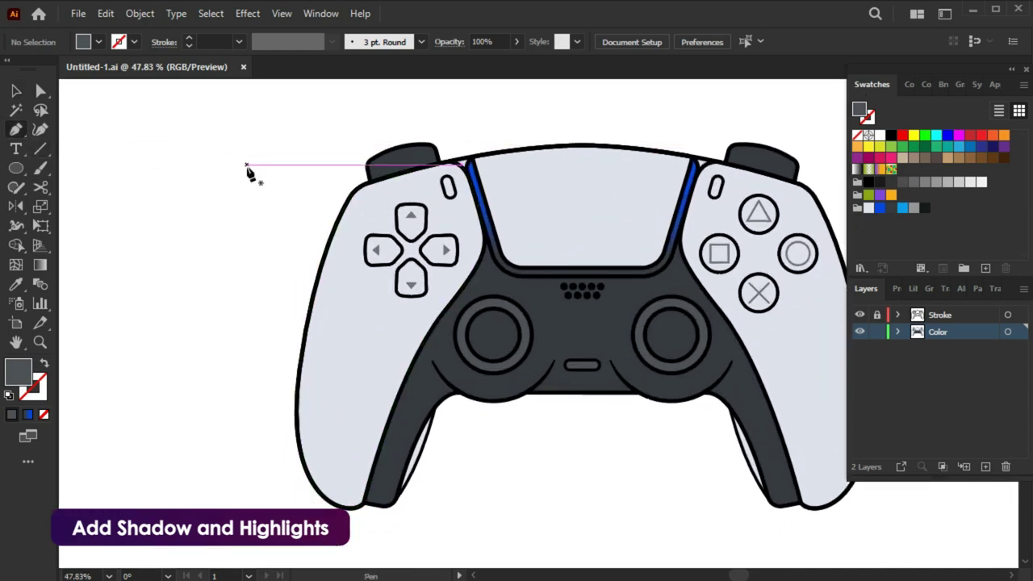
pyautogui.click(440, 165)
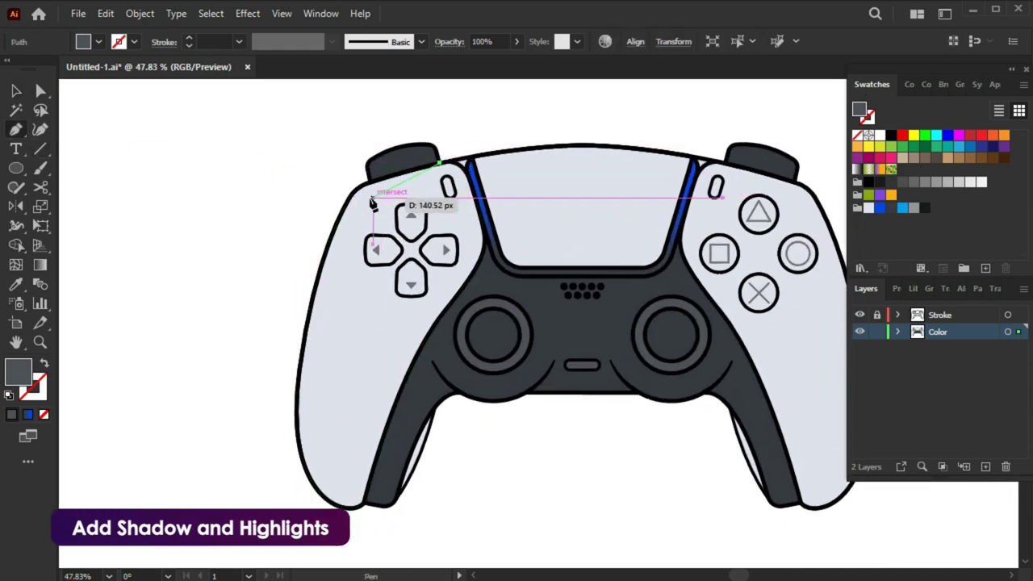
pyautogui.hotkey('ctrl', 'z')
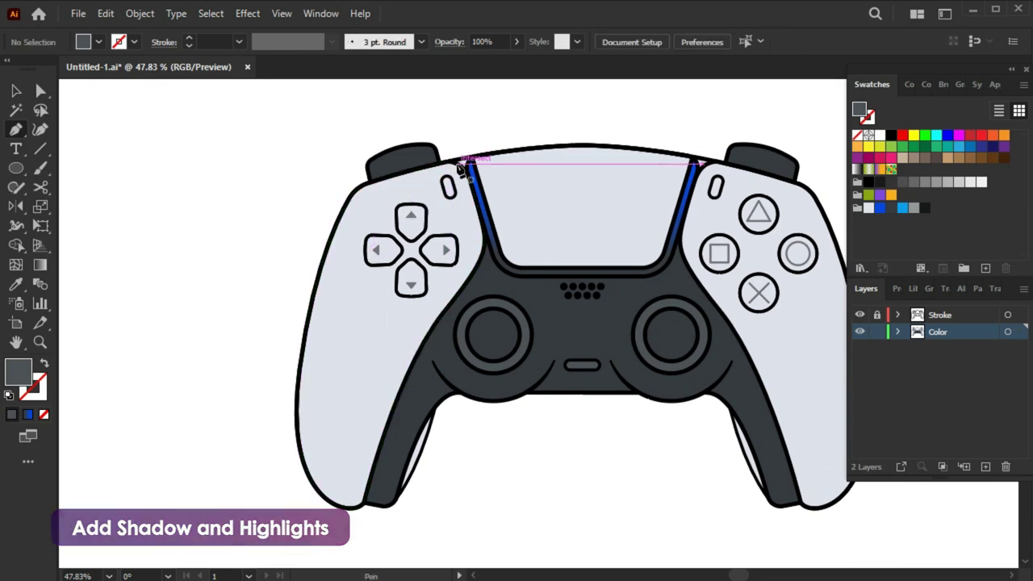
pyautogui.click(459, 164)
pyautogui.click(372, 199)
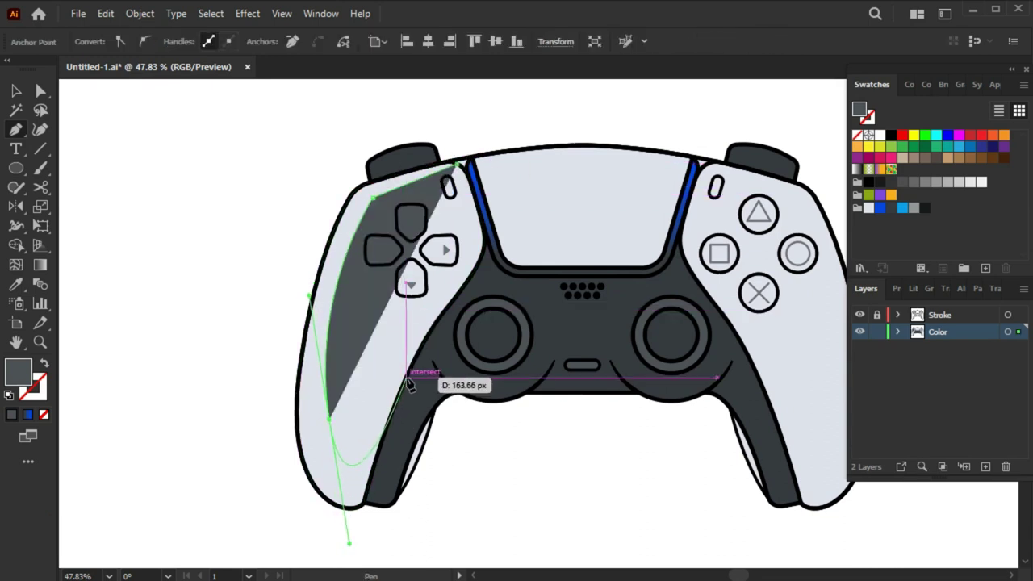
pyautogui.moveTo(350, 543); pyautogui.dragTo(340, 482)
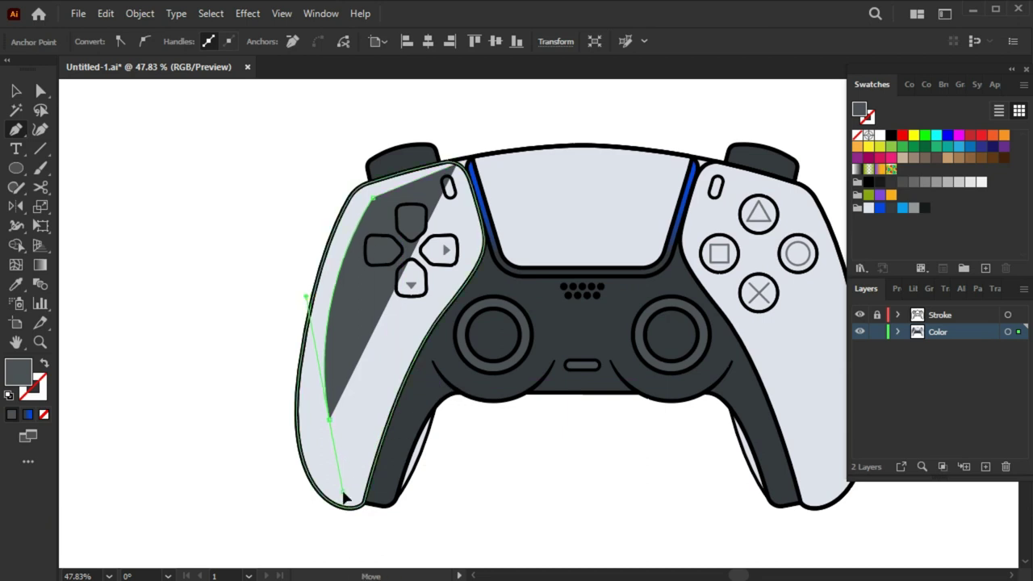
pyautogui.click(387, 425)
pyautogui.click(396, 528)
pyautogui.click(268, 529)
pyautogui.click(259, 255)
pyautogui.click(432, 118)
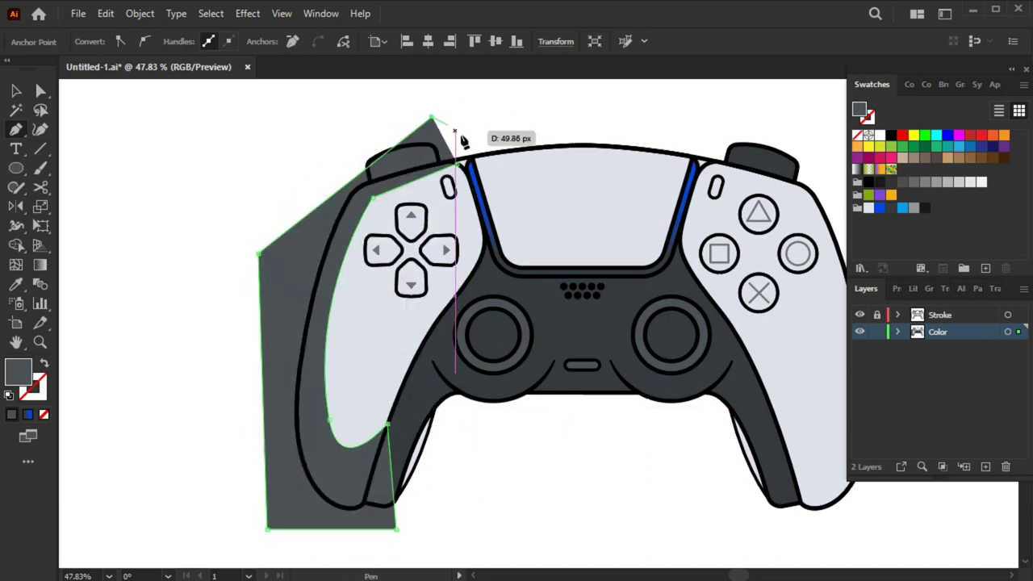
# Trim the highlight to the grip with Shape Builder, removing the excess outside.
pyautogui.press('a')
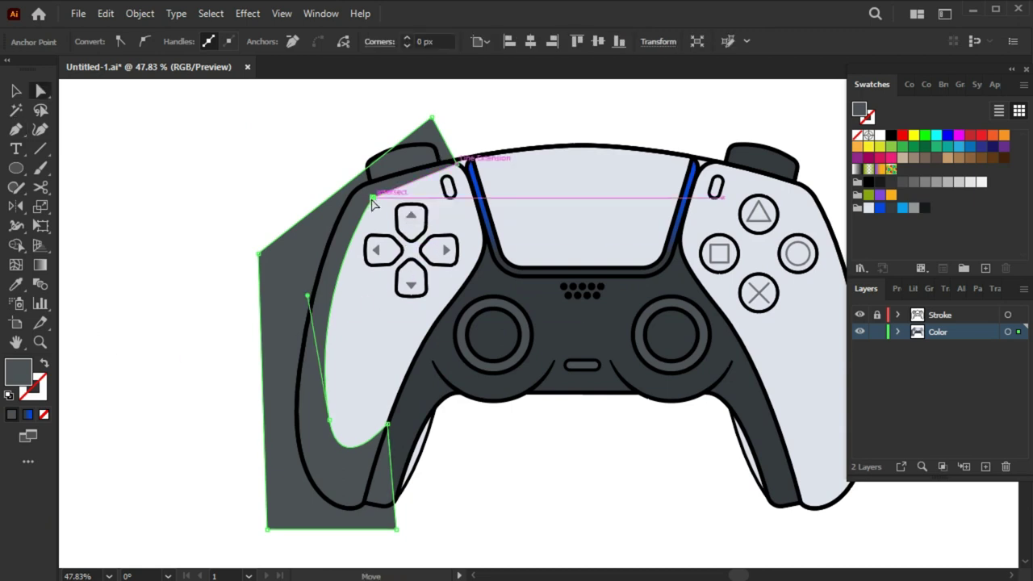
pyautogui.press('v')
pyautogui.moveTo(253, 293); pyautogui.dragTo(373, 334)
pyautogui.hotkey('shift', 'm')
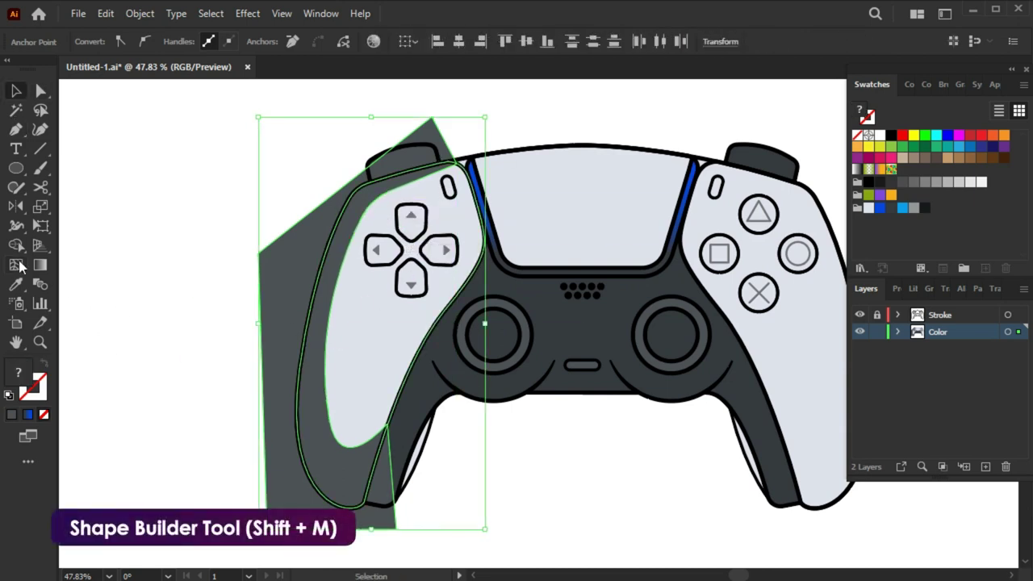
pyautogui.keyDown('alt'); pyautogui.click(274, 378); pyautogui.keyUp('alt')
pyautogui.press('v')
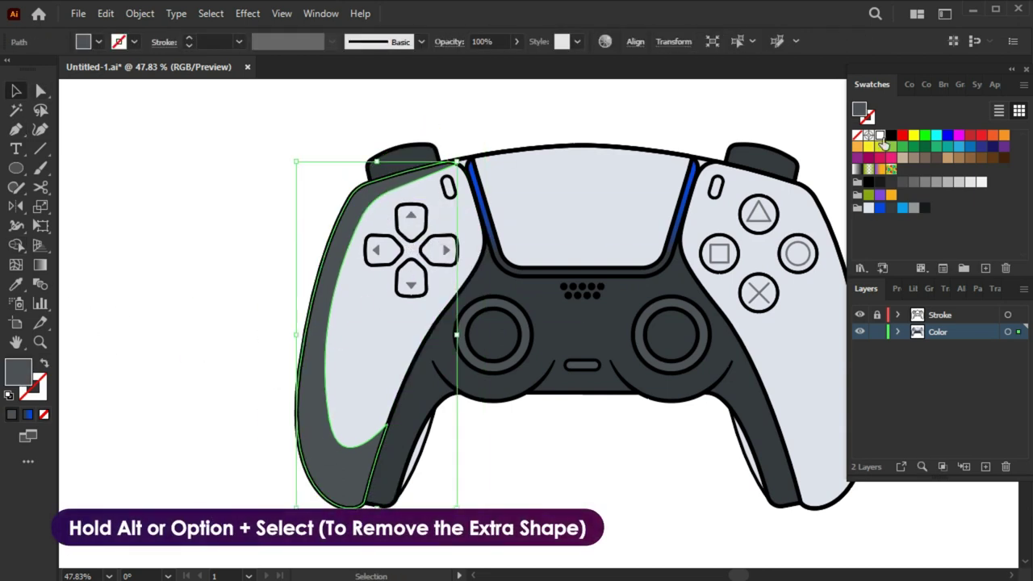
pyautogui.hotkey('ctrl', 'shift', 'a')
pyautogui.moveTo(646, 415); pyautogui.dragTo(612, 414)
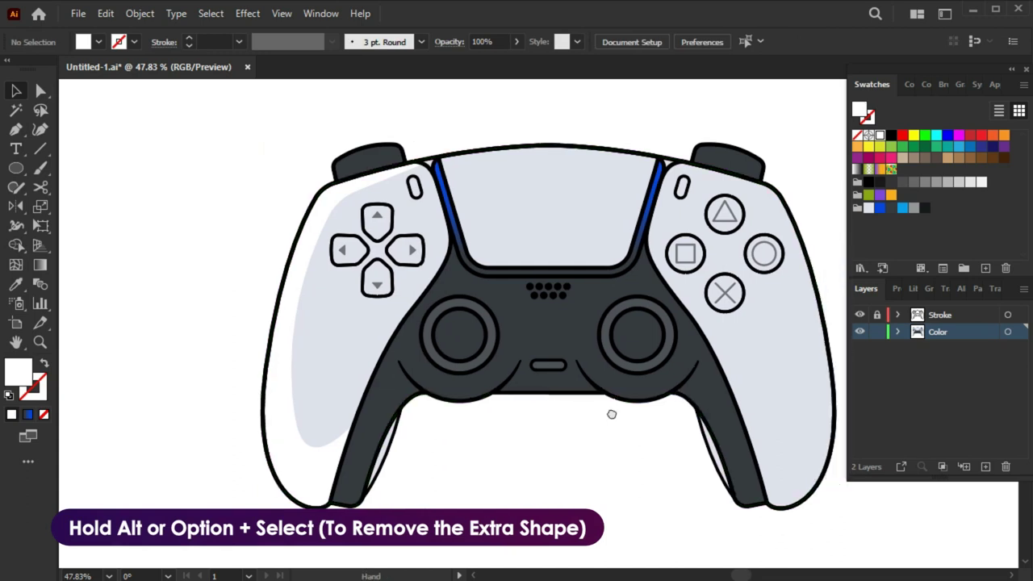
# Pen a shadow shape on the lower left handle, trim it with Shape Builder and fill it darkest grey.
pyautogui.moveTo(342, 458); pyautogui.dragTo(362, 468)
pyautogui.moveTo(425, 393); pyautogui.dragTo(475, 391)
pyautogui.moveTo(348, 504); pyautogui.dragTo(329, 509)
pyautogui.click(346, 458)
pyautogui.hotkey('ctrl', 'a')
pyautogui.hotkey('shift', 'm')
pyautogui.click(351, 484)
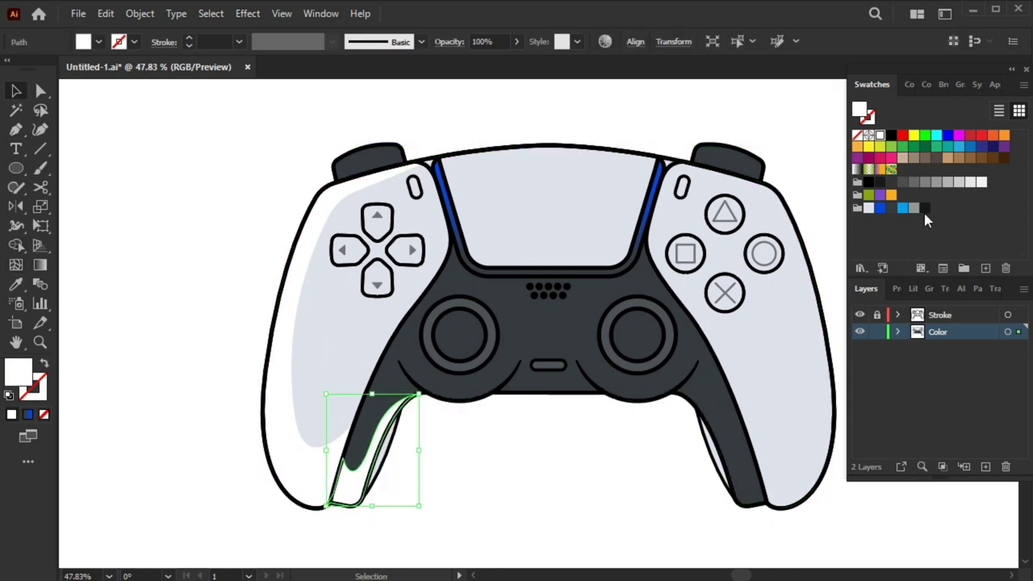
pyautogui.click(925, 207)
pyautogui.click(566, 463)
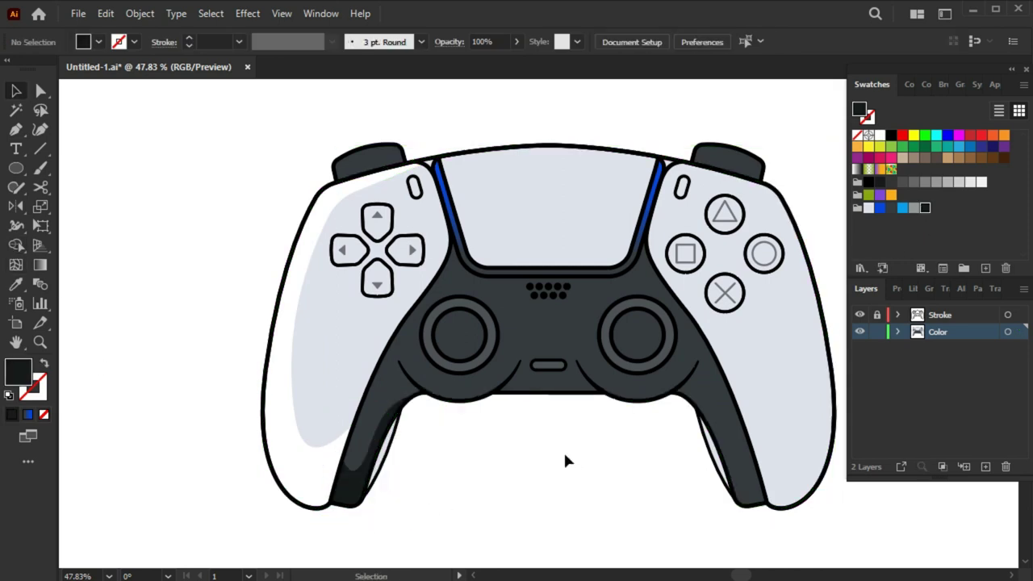
# Copy the touchpad and paste a duplicate in place over the original.
pyautogui.click(106, 14)
pyautogui.click(129, 91)
pyautogui.click(106, 14)
pyautogui.click(149, 161)
pyautogui.click(421, 464)
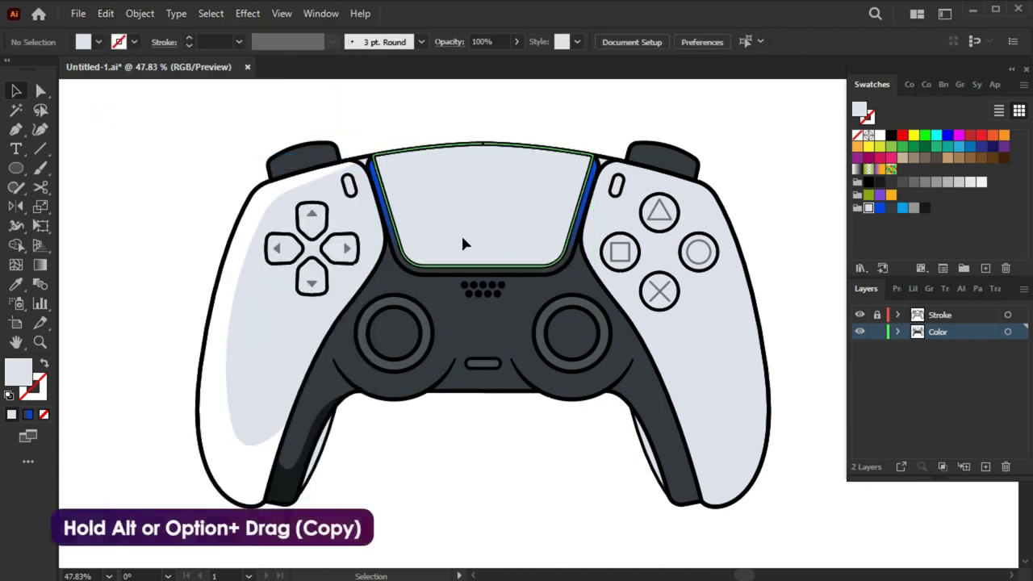
# Offset a touchpad copy upward, trim it to a thin left-edge strip, and eyedropper it white.
pyautogui.click(460, 240)
pyautogui.keyDown('alt'); pyautogui.moveTo(457, 240); pyautogui.dragTo(464, 229); pyautogui.keyUp('alt')
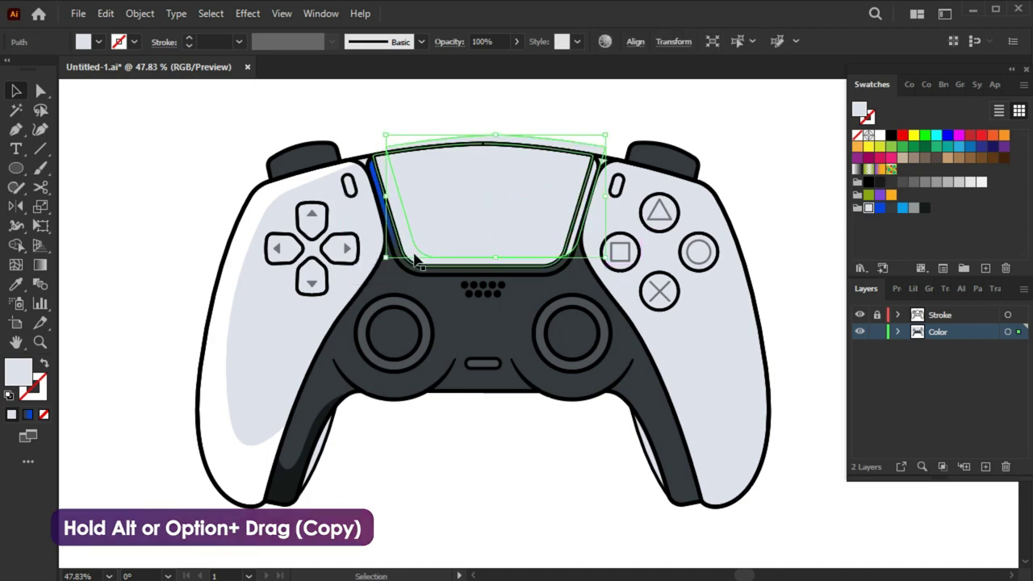
pyautogui.hotkey('shift', 'm')
pyautogui.press('v')
pyautogui.click(493, 477)
pyautogui.click(484, 210)
pyautogui.press('i')
pyautogui.click(230, 387)
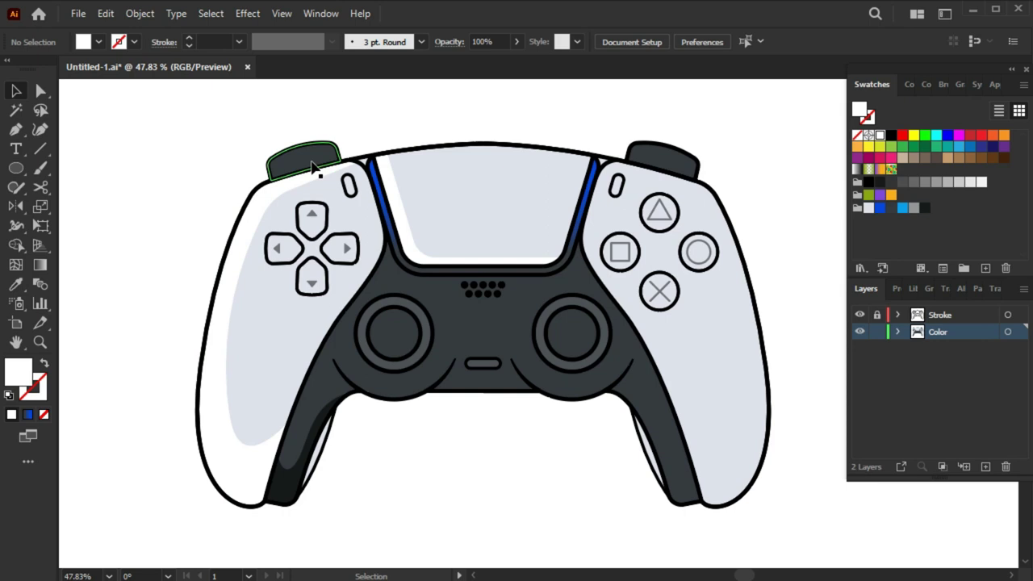
# Fill the left thumbstick centre with dark grey 222426.
pyautogui.click(373, 363)
pyautogui.doubleClick(18, 372)
pyautogui.write('3a3e42')
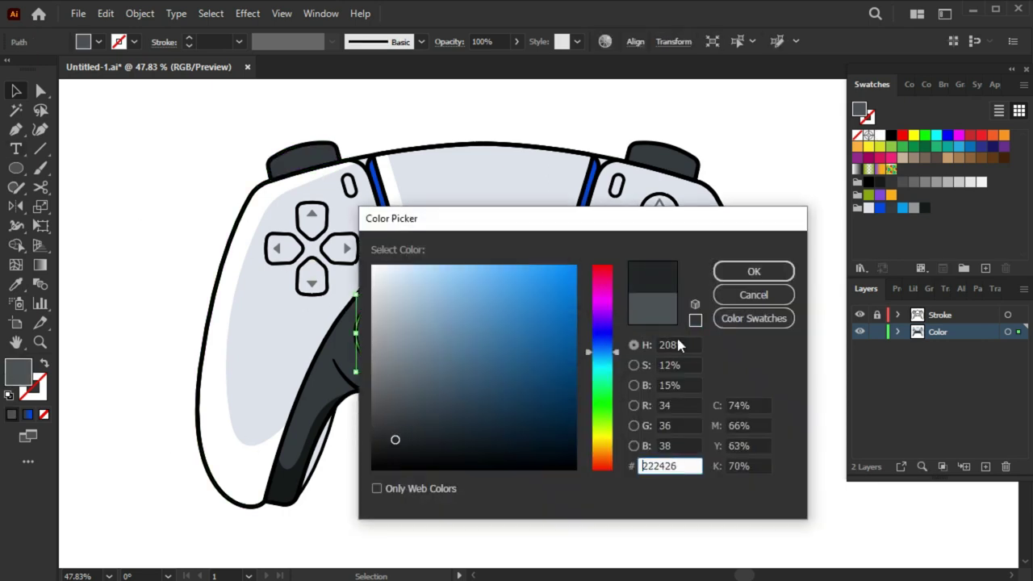
pyautogui.press('Return')
pyautogui.click(460, 534)
# Give the right thumbstick centre the same 222426 fill as the left one.
pyautogui.click(571, 307)
pyautogui.press('i')
pyautogui.press('v')
pyautogui.click(416, 359)
pyautogui.click(573, 307)
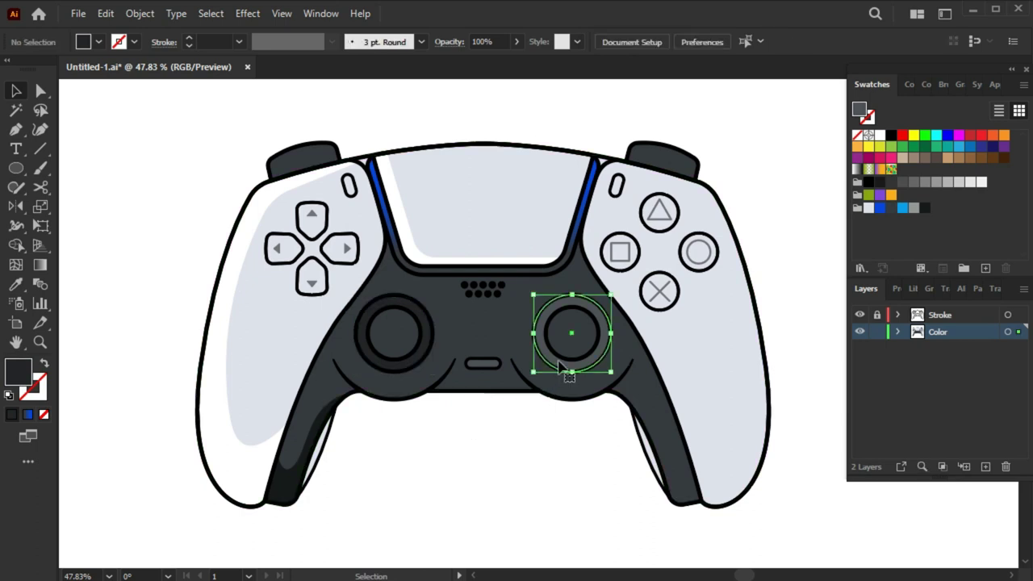
pyautogui.click(562, 452)
pyautogui.click(372, 183)
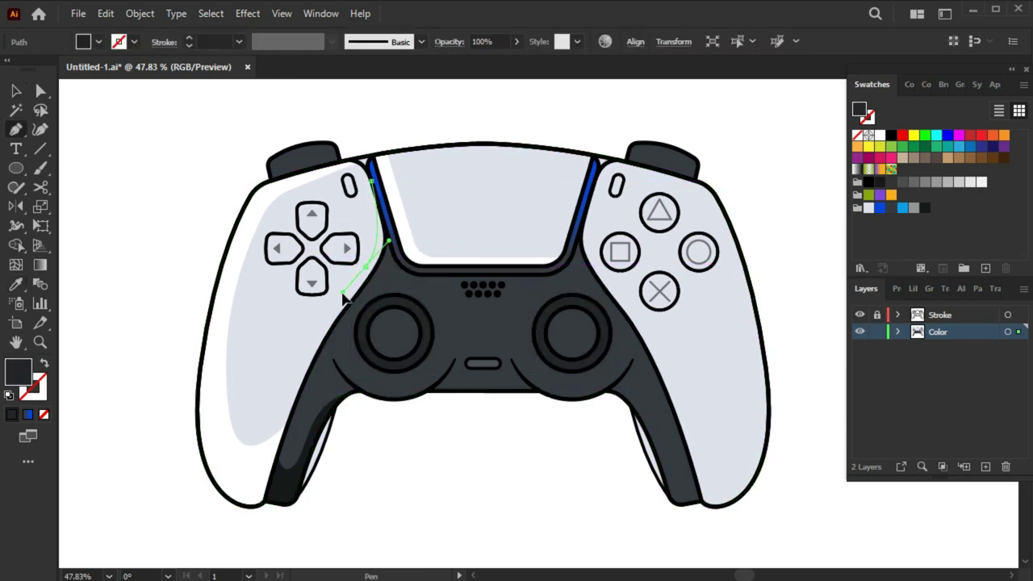
# Add a grey shadow shape along the left grip's inner edge.
pyautogui.moveTo(343, 299); pyautogui.dragTo(343, 300)
pyautogui.moveTo(307, 378); pyautogui.dragTo(306, 426)
pyautogui.click(415, 347)
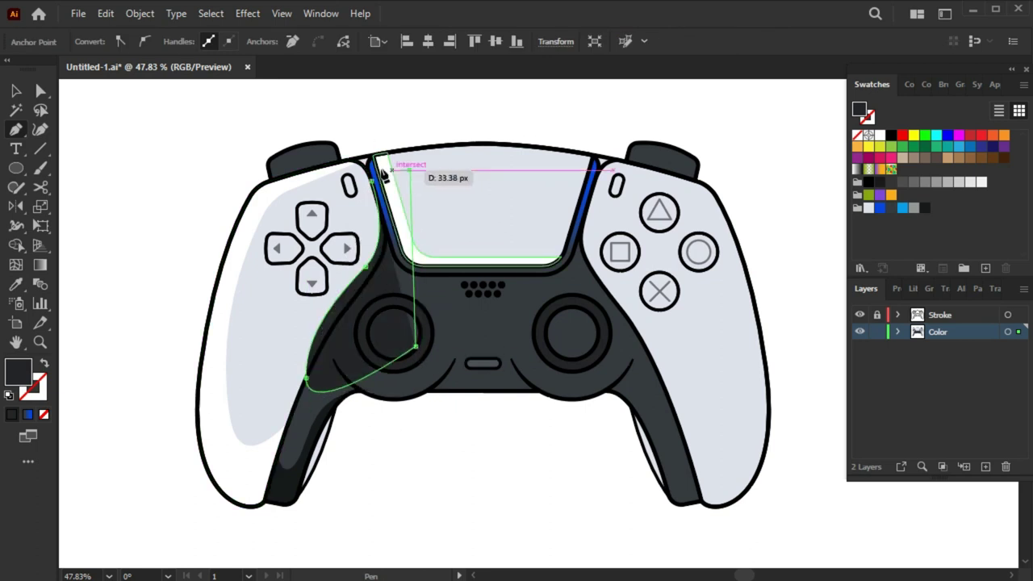
pyautogui.click(383, 171)
pyautogui.hotkey('shift', 'm')
pyautogui.click(348, 330)
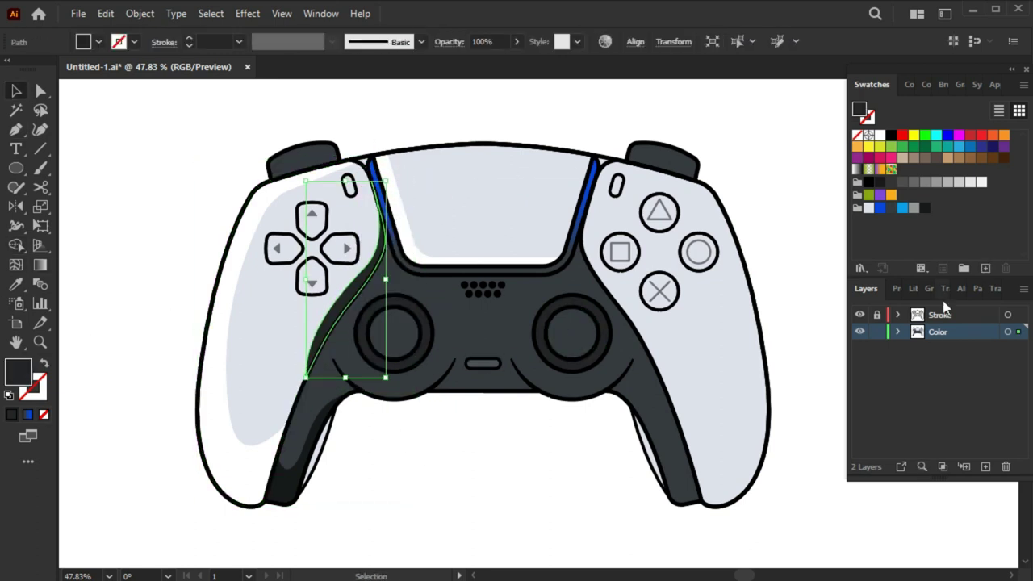
pyautogui.click(914, 208)
# Pen a curved outline over the touchpad's upper-right corner extending onto the right grip.
pyautogui.press('p')
pyautogui.click(502, 144)
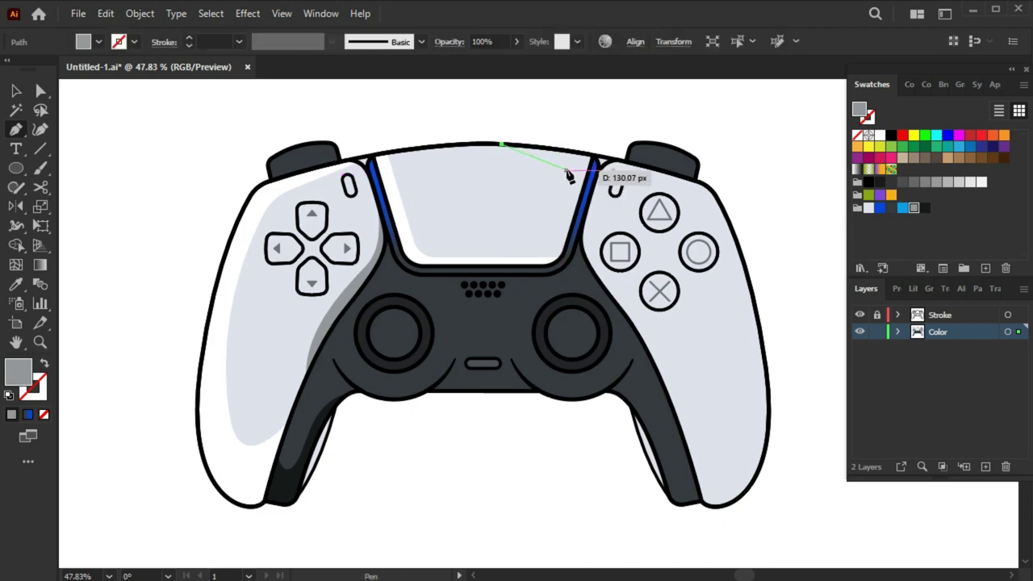
pyautogui.click(569, 176)
pyautogui.click(569, 254)
pyautogui.click(646, 198)
pyautogui.click(611, 121)
pyautogui.click(494, 129)
pyautogui.click(502, 144)
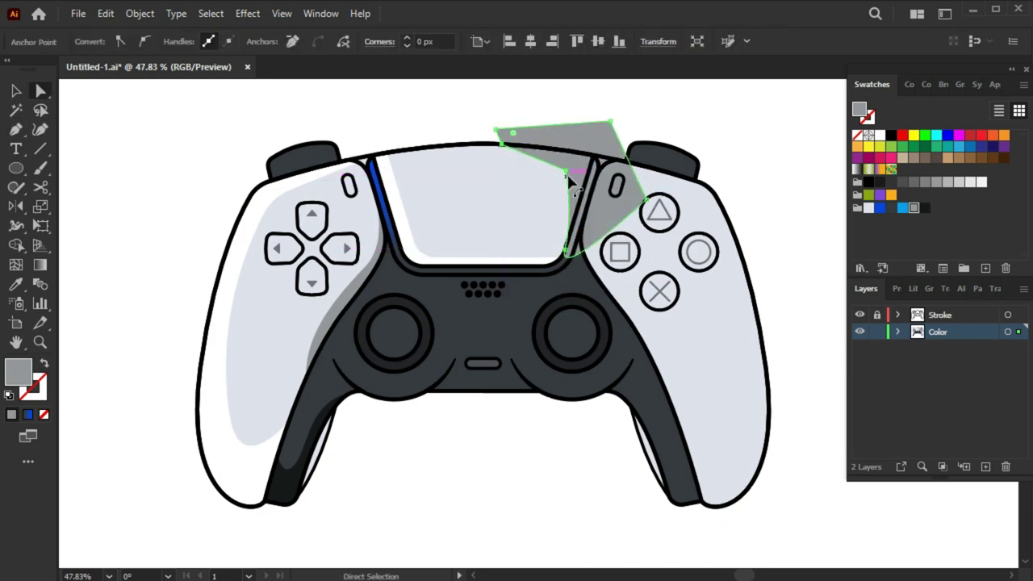
pyautogui.moveTo(542, 193); pyautogui.dragTo(516, 203)
# Trim the outline to the touchpad with Shape Builder and fill it grey 92979b.
pyautogui.press('v')
pyautogui.keyDown('shift'); pyautogui.click(491, 231); pyautogui.keyUp('shift')
pyautogui.hotkey('shift', 'm')
pyautogui.keyDown('alt'); pyautogui.click(589, 224); pyautogui.keyUp('alt')
pyautogui.press('v')
pyautogui.click(794, 176)
pyautogui.click(557, 202)
pyautogui.doubleClick(18, 372)
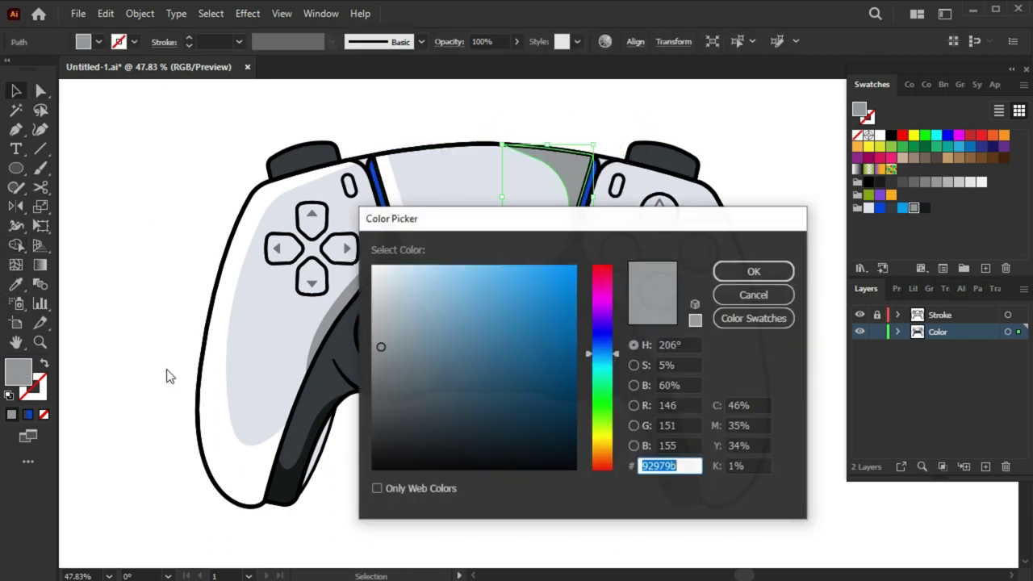
pyautogui.click(759, 276)
pyautogui.click(784, 268)
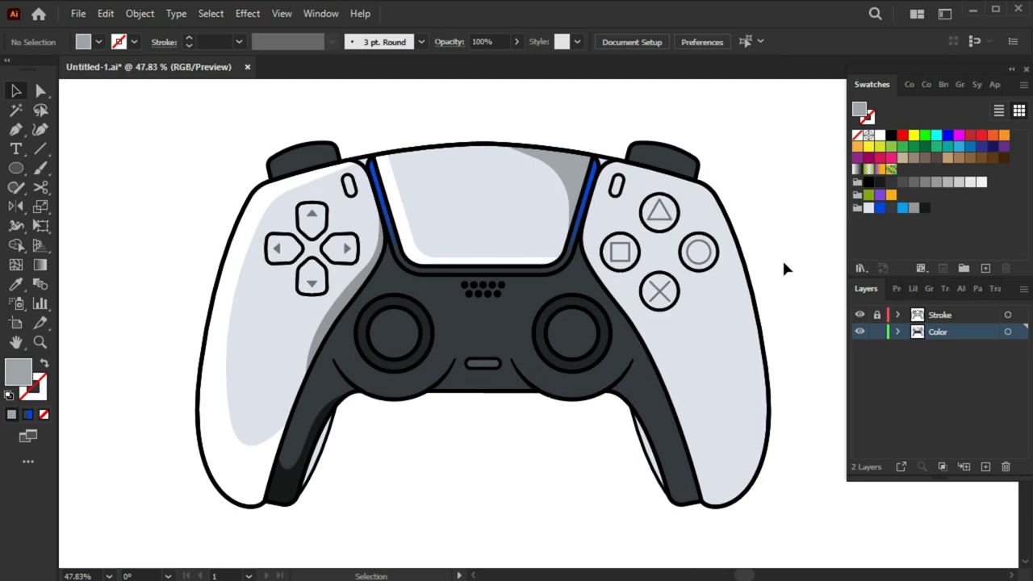
# Pen a grey polygon covering the right grip's outer edge.
pyautogui.moveTo(785, 305); pyautogui.dragTo(741, 292)
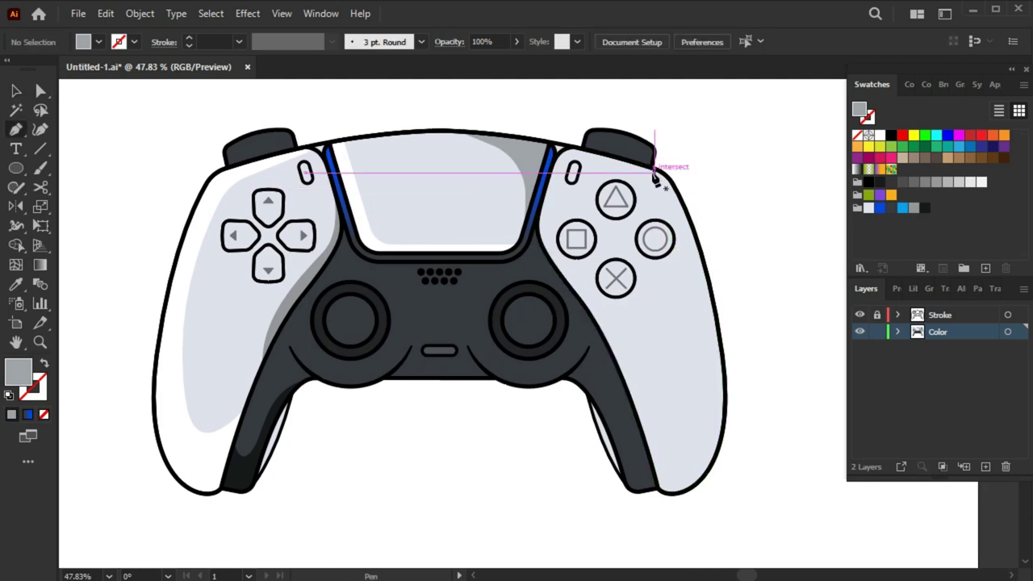
pyautogui.moveTo(656, 553)
pyautogui.mouseDown()
pyautogui.moveTo(695, 507)
pyautogui.moveTo(691, 394)
pyautogui.mouseUp()
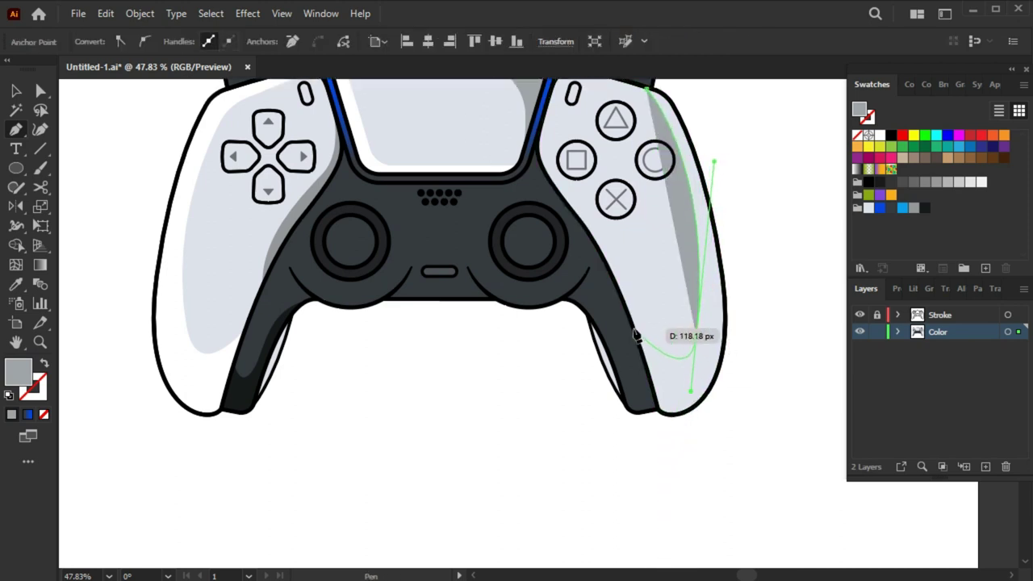
pyautogui.click(650, 365)
pyautogui.click(681, 474)
pyautogui.click(807, 418)
pyautogui.click(761, 144)
pyautogui.click(706, 95)
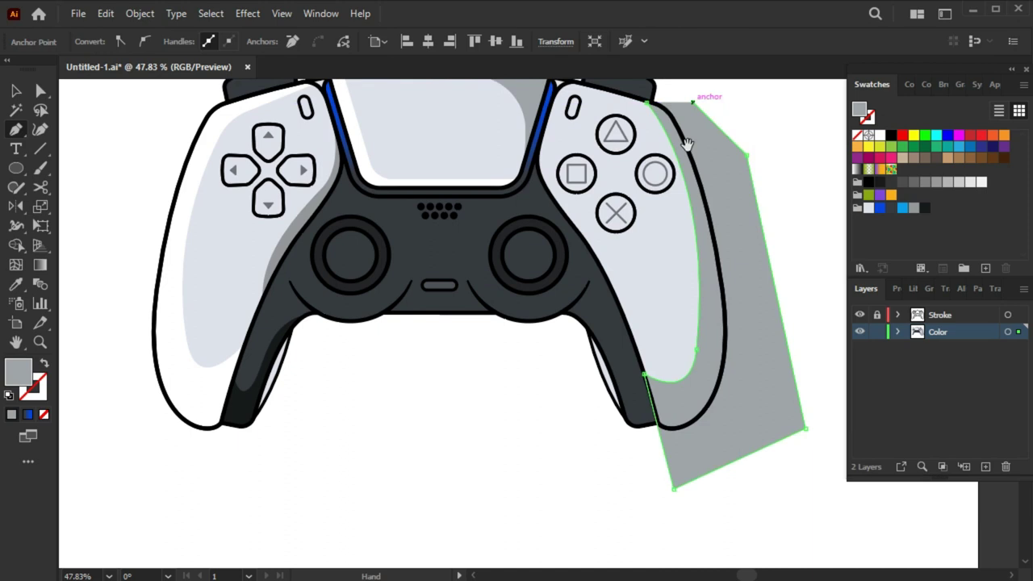
# Trim the grey polygon to the right grip, removing the excess pieces.
pyautogui.scroll(3, 703, 97)
pyautogui.click(665, 192)
pyautogui.keyDown('ctrl'); pyautogui.keyDown('shift'); pyautogui.click(683, 379); pyautogui.keyUp('shift'); pyautogui.keyUp('ctrl')
pyautogui.click(15, 244)
pyautogui.keyDown('alt'); pyautogui.click(794, 384); pyautogui.keyUp('alt')
# Reshape the shadow's inner curve with Direct Selection so it widens around the grip bottom.
pyautogui.press('v')
pyautogui.press('a')
pyautogui.moveTo(703, 452); pyautogui.dragTo(700, 511)
pyautogui.moveTo(652, 436); pyautogui.dragTo(653, 440)
pyautogui.scroll(3, 672, 509)
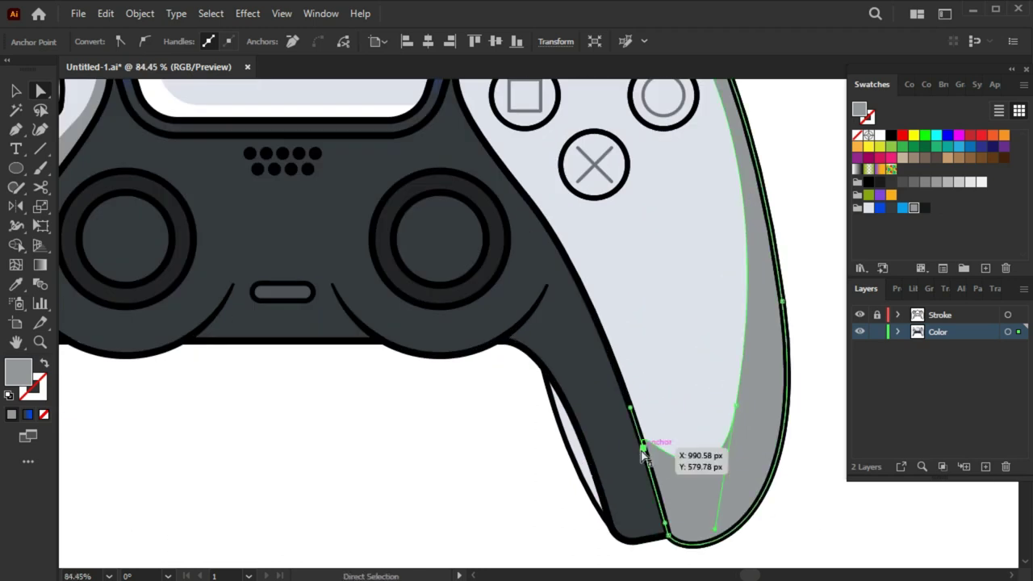
pyautogui.moveTo(692, 476); pyautogui.dragTo(684, 484)
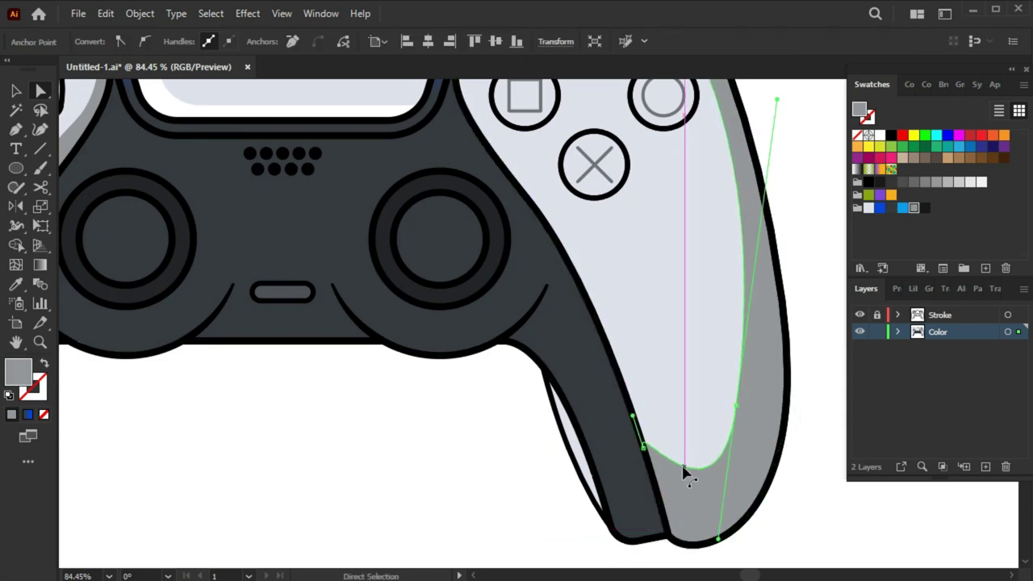
pyautogui.moveTo(635, 440); pyautogui.dragTo(651, 473)
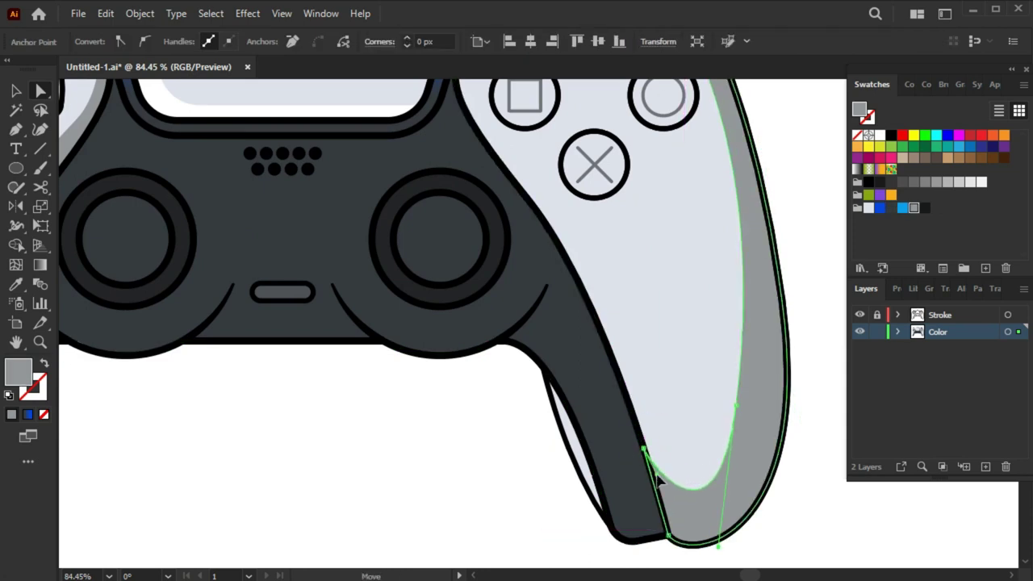
pyautogui.click(716, 553)
pyautogui.scroll(-3, 623, 490)
pyautogui.scroll(-3, 579, 449)
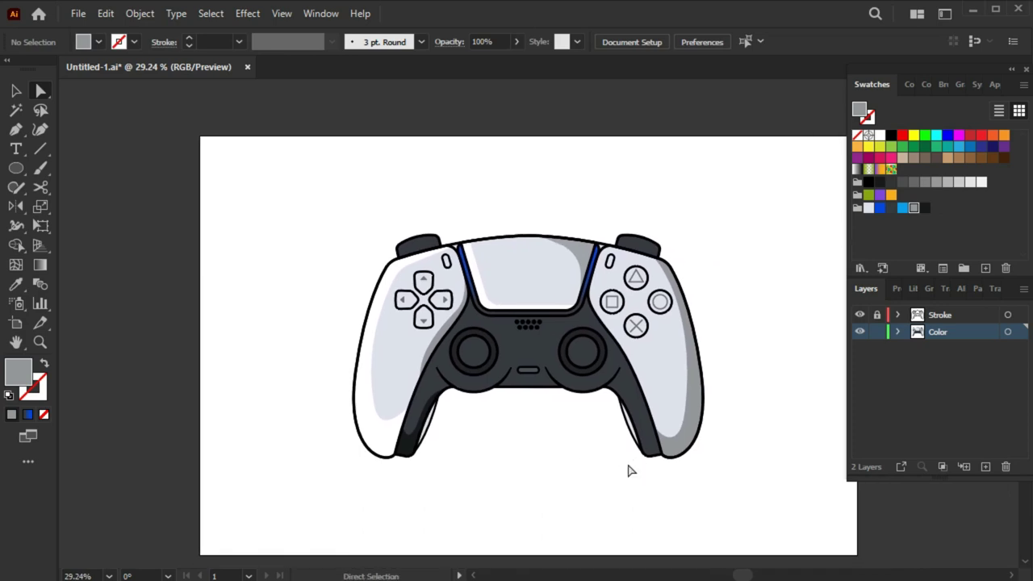
# Paste an offset copy of the left thumbstick circle and subtract it to leave a crescent.
pyautogui.scroll(3, 471, 358)
pyautogui.scroll(2, 516, 372)
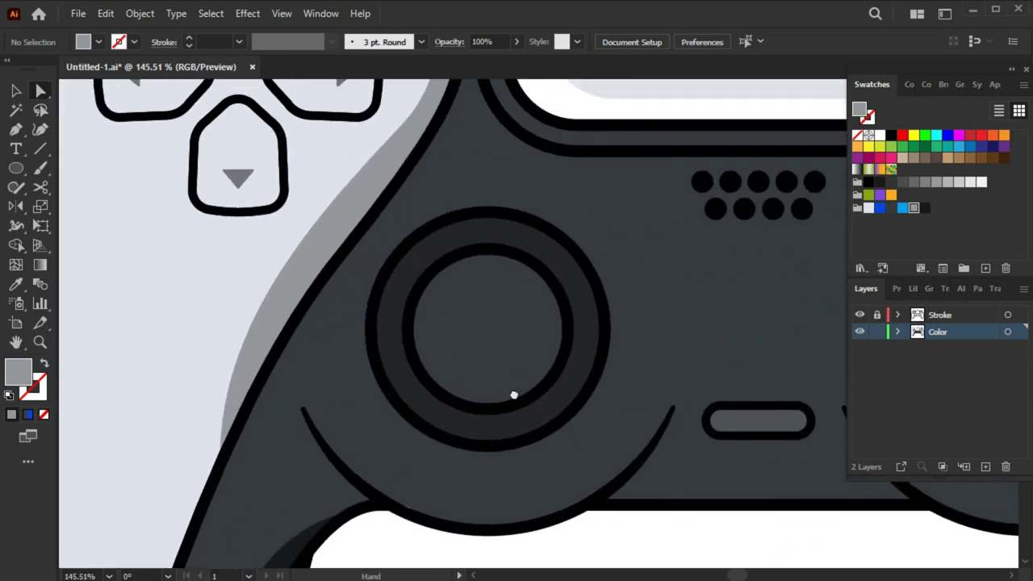
pyautogui.press('v')
pyautogui.click(514, 394)
pyautogui.click(107, 12)
pyautogui.click(145, 161)
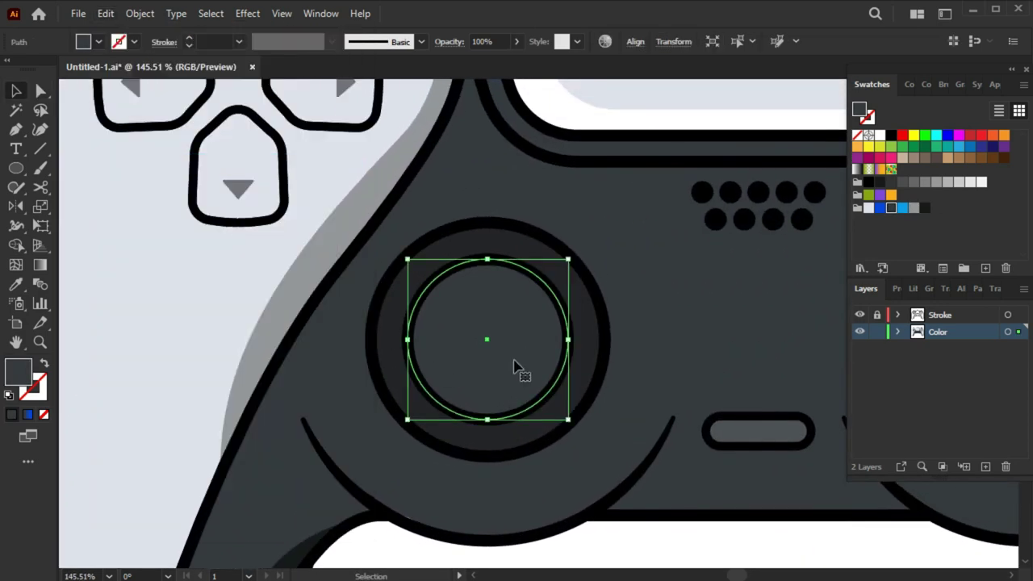
pyautogui.moveTo(517, 369); pyautogui.dragTo(498, 383)
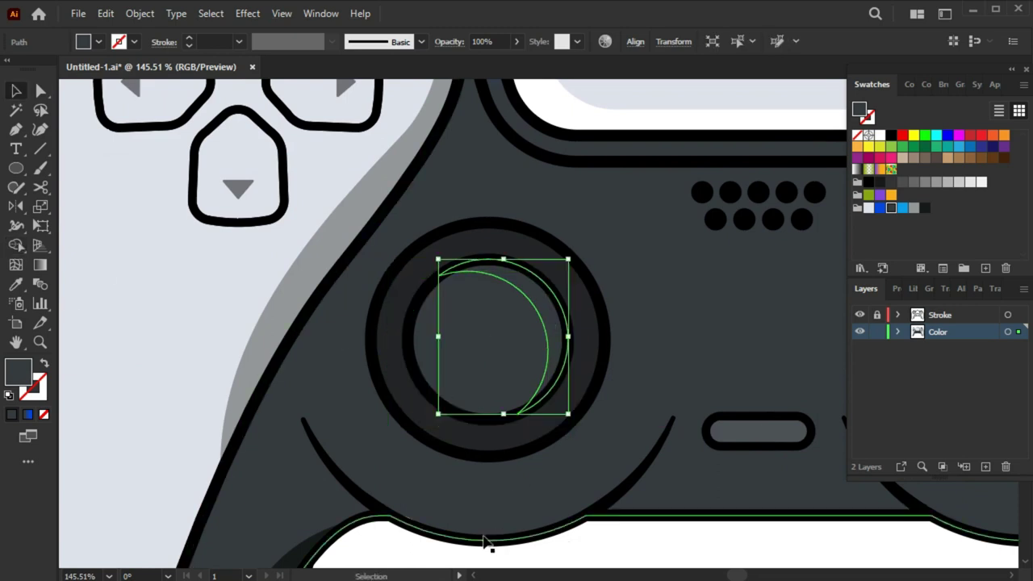
pyautogui.click(560, 353)
pyautogui.click(388, 557)
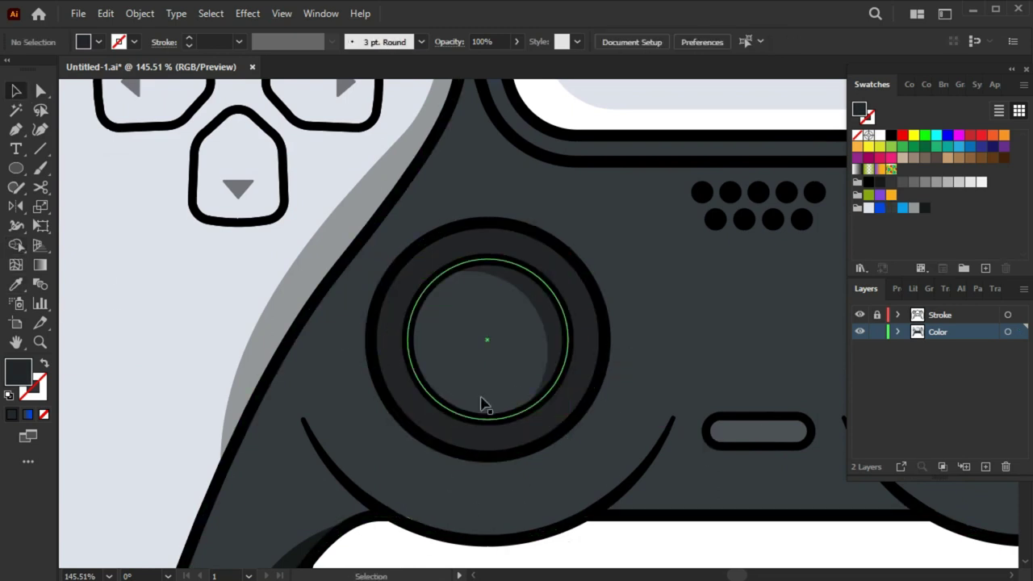
# Recolour the crescent lighter grey 5a6472.
pyautogui.press('a')
pyautogui.click(460, 388)
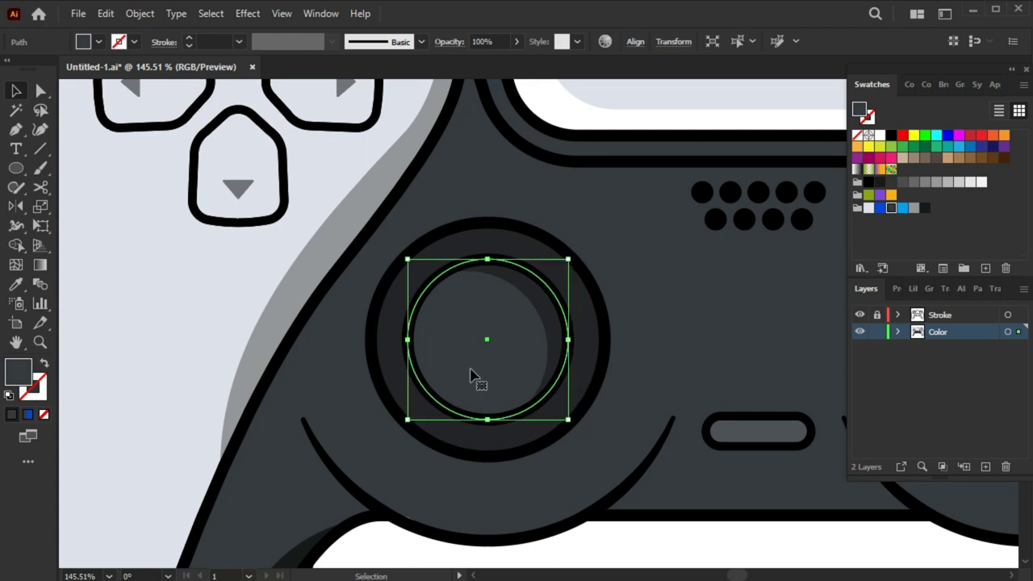
pyautogui.click(514, 337)
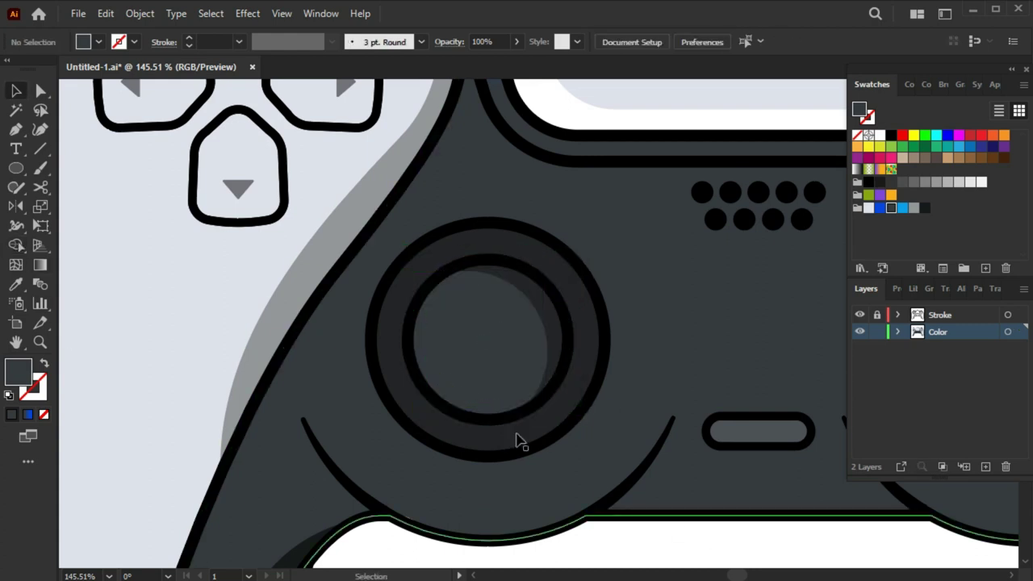
pyautogui.click(472, 418)
pyautogui.doubleClick(18, 371)
pyautogui.write('5a6472')
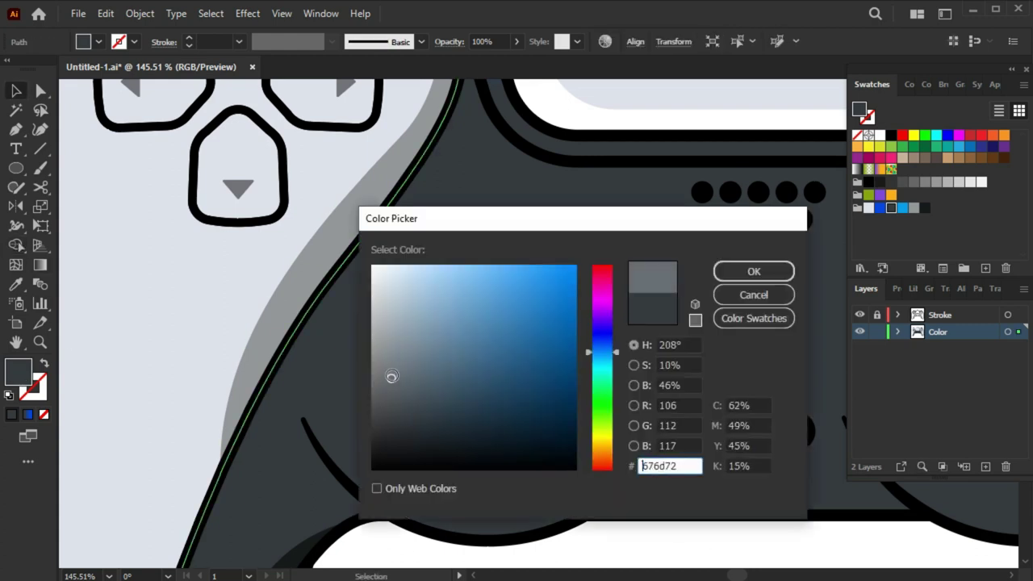
pyautogui.press('Return')
pyautogui.keyDown('ctrl'); pyautogui.keyDown('alt'); pyautogui.click(535, 461); pyautogui.keyUp('alt'); pyautogui.keyUp('ctrl')
# Duplicate the crescent onto the right thumbstick.
pyautogui.click(426, 395)
pyautogui.moveTo(426, 396); pyautogui.dragTo(694, 395)
pyautogui.keyDown('ctrl'); pyautogui.keyDown('alt'); pyautogui.click(556, 491); pyautogui.keyUp('alt'); pyautogui.keyUp('ctrl')
# Draw a highlight shape over the left d-pad button.
pyautogui.keyDown('ctrl'); pyautogui.keyDown('alt'); pyautogui.click(586, 484); pyautogui.keyUp('alt'); pyautogui.keyUp('ctrl')
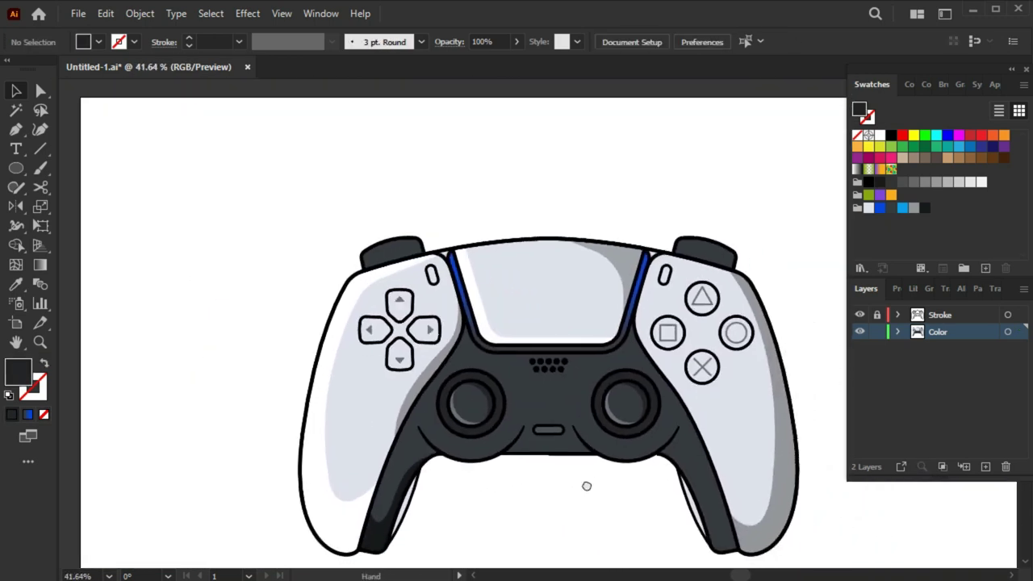
pyautogui.moveTo(447, 383); pyautogui.dragTo(589, 410)
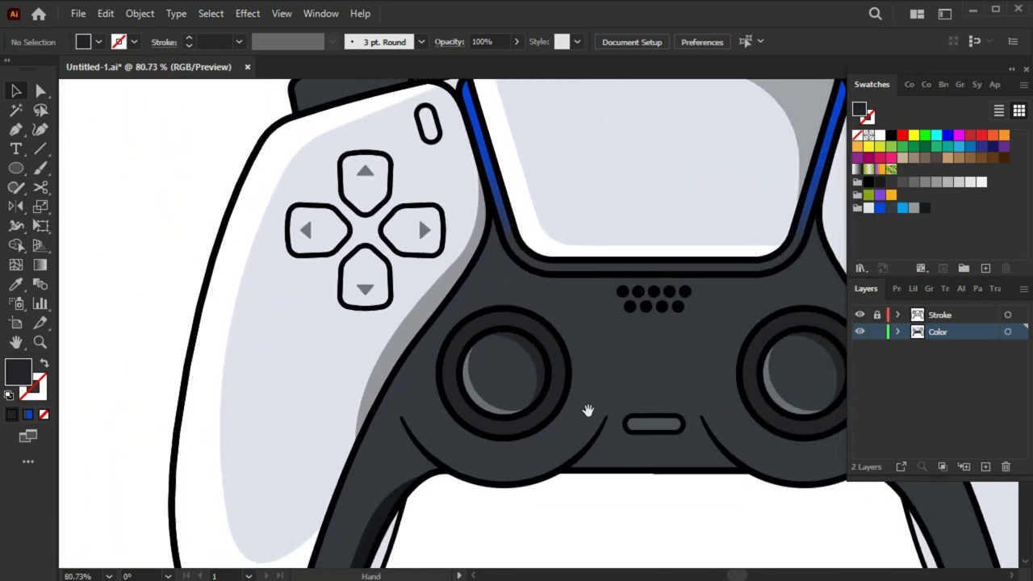
pyautogui.scroll(2, 501, 295)
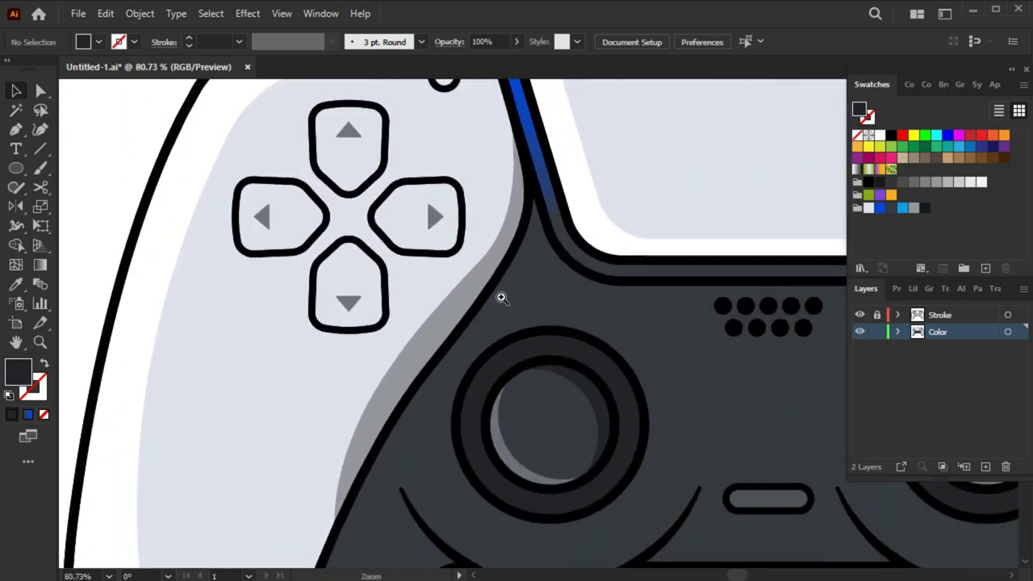
pyautogui.scroll(1, 431, 288)
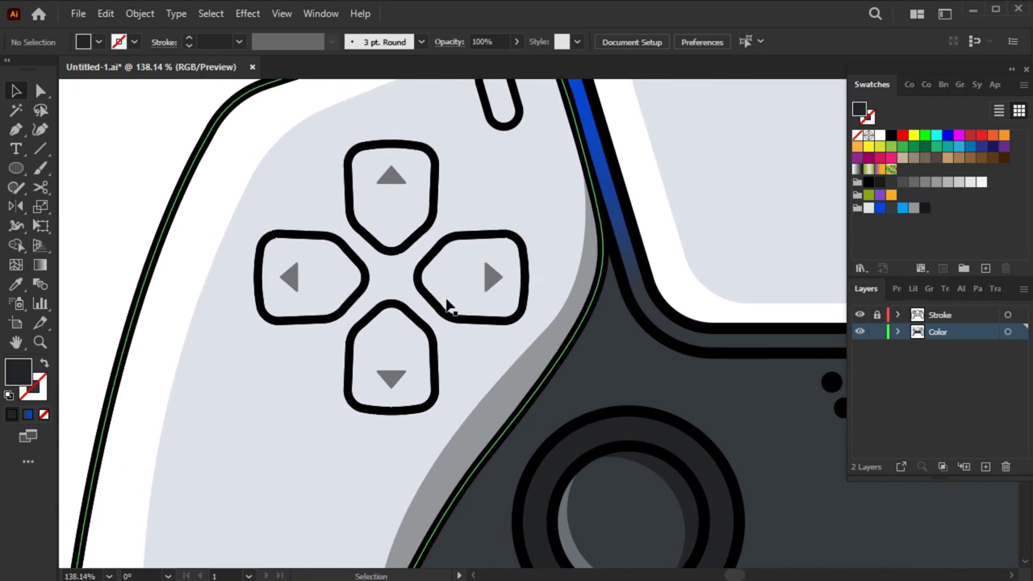
pyautogui.press('p')
pyautogui.click(286, 235)
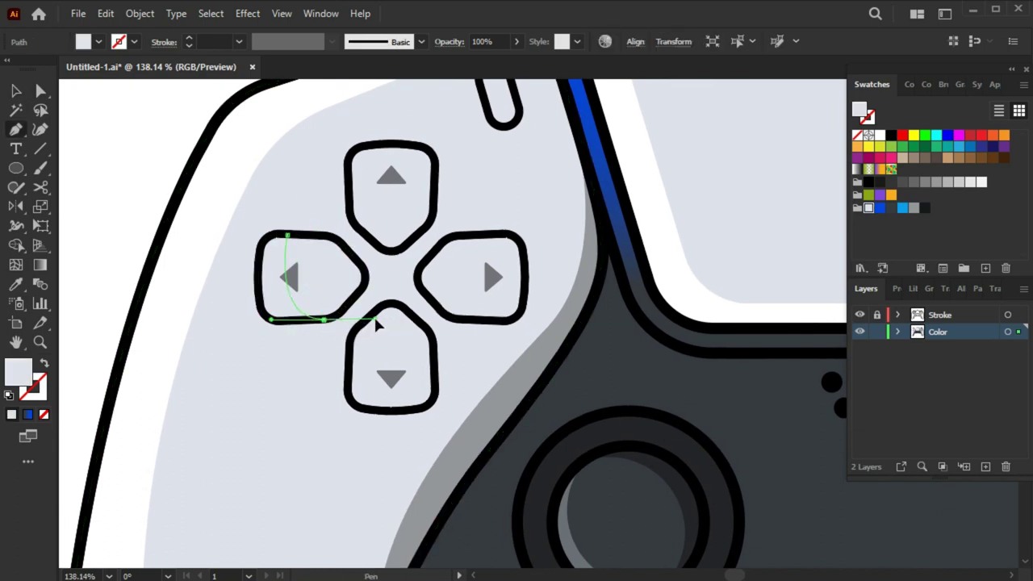
pyautogui.click(259, 361)
pyautogui.click(287, 234)
# Trim the left button highlight to the button outline and adjust its opacity.
pyautogui.press('v')
pyautogui.hotkey('shift', 'm')
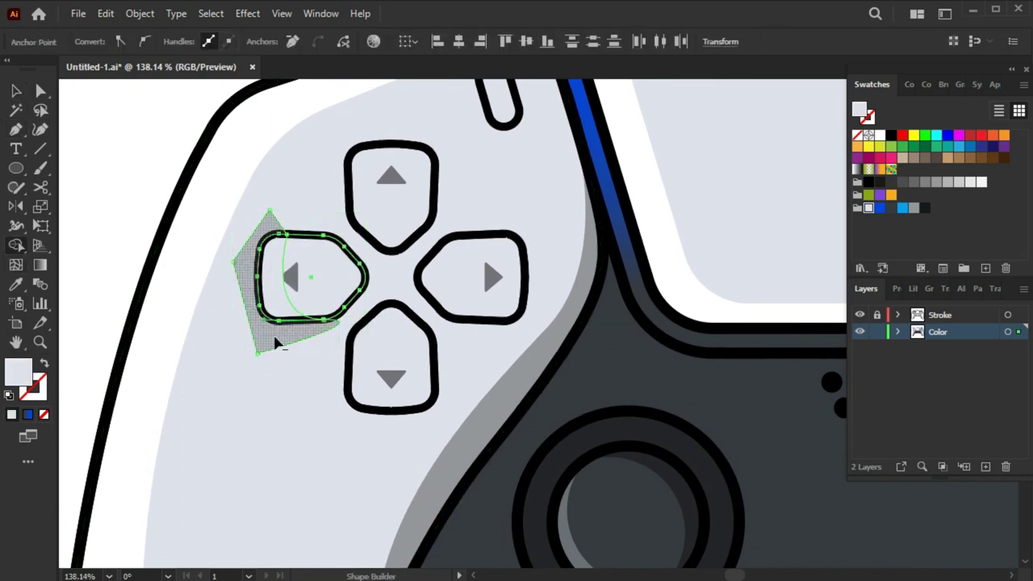
pyautogui.click(277, 339)
pyautogui.press('v')
pyautogui.click(273, 302)
pyautogui.click(517, 42)
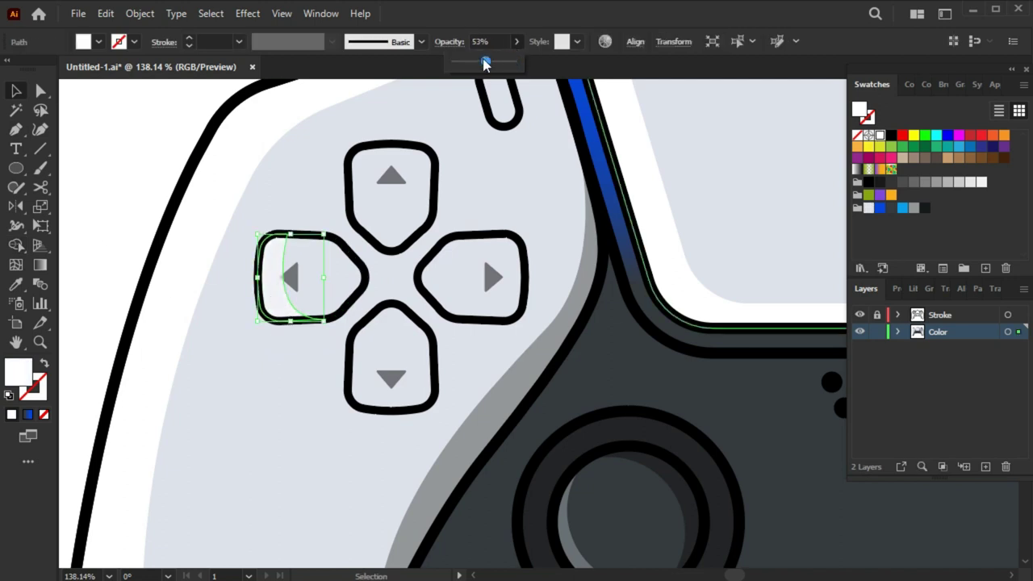
pyautogui.click(476, 205)
pyautogui.click(272, 293)
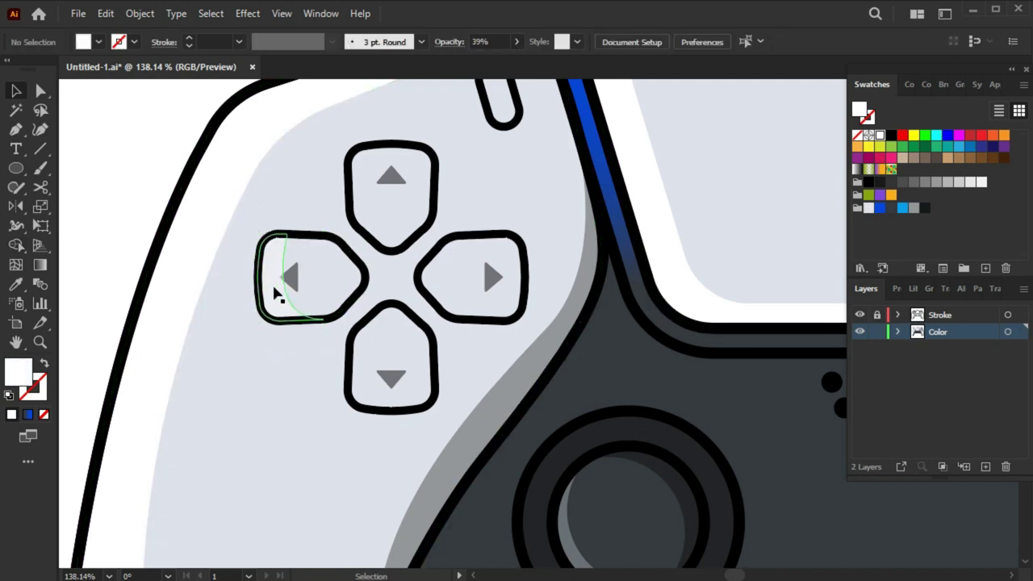
pyautogui.click(516, 41)
pyautogui.moveTo(477, 61); pyautogui.dragTo(491, 59)
pyautogui.click(227, 261)
# Draw a curved up-button highlight in the arrow grey and trim it to the button.
pyautogui.press('i')
pyautogui.click(287, 279)
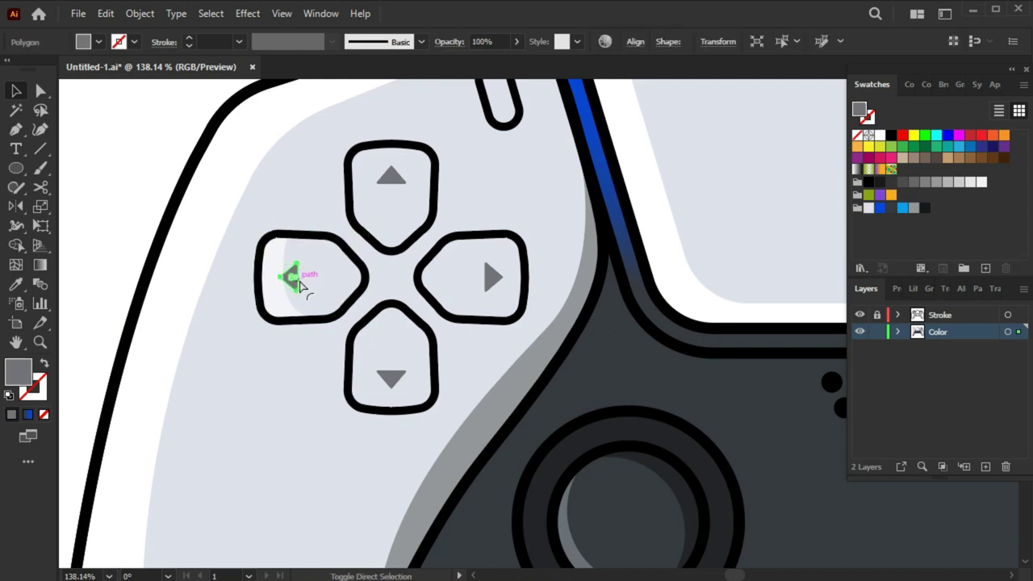
pyautogui.press('p')
pyautogui.moveTo(383, 249); pyautogui.dragTo(397, 277)
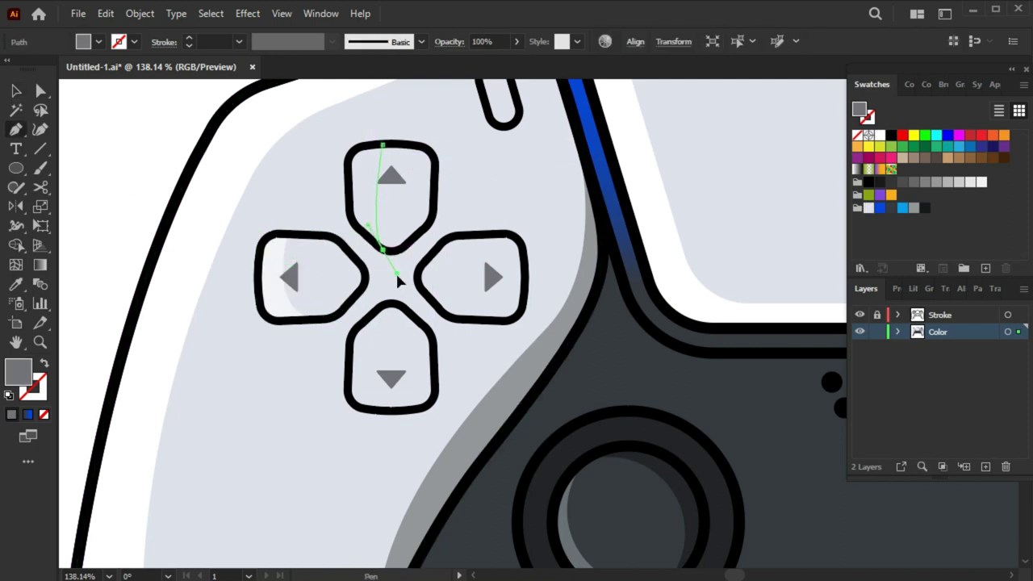
pyautogui.click(382, 146)
pyautogui.press('v')
pyautogui.keyDown('shift'); pyautogui.click(404, 224); pyautogui.keyUp('shift')
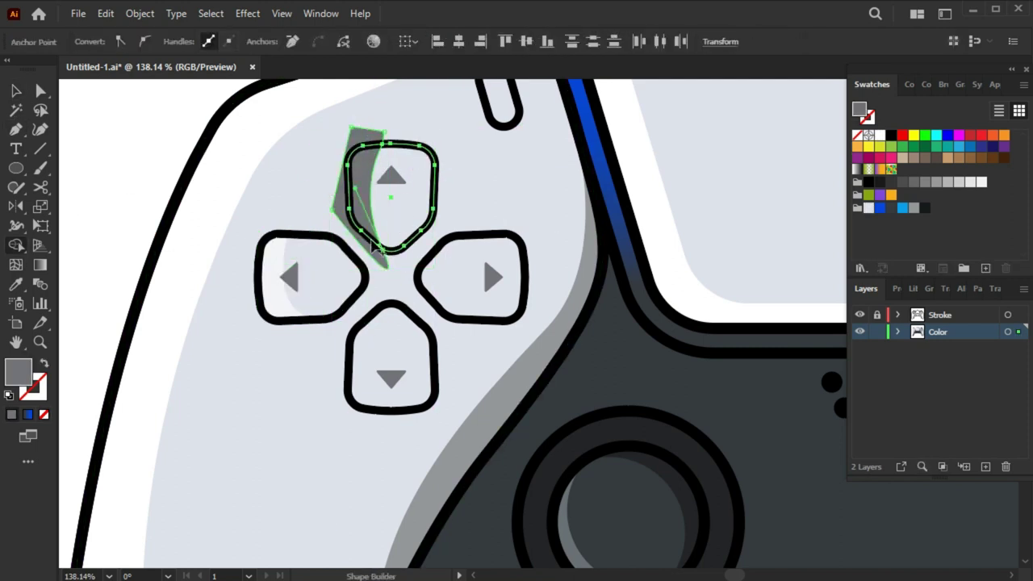
pyautogui.press('i')
pyautogui.click(285, 288)
pyautogui.hotkey('ctrl', 'shift', 'a')
# Draw a highlight shape on the down d-pad button and trim away the outside part.
pyautogui.press('p')
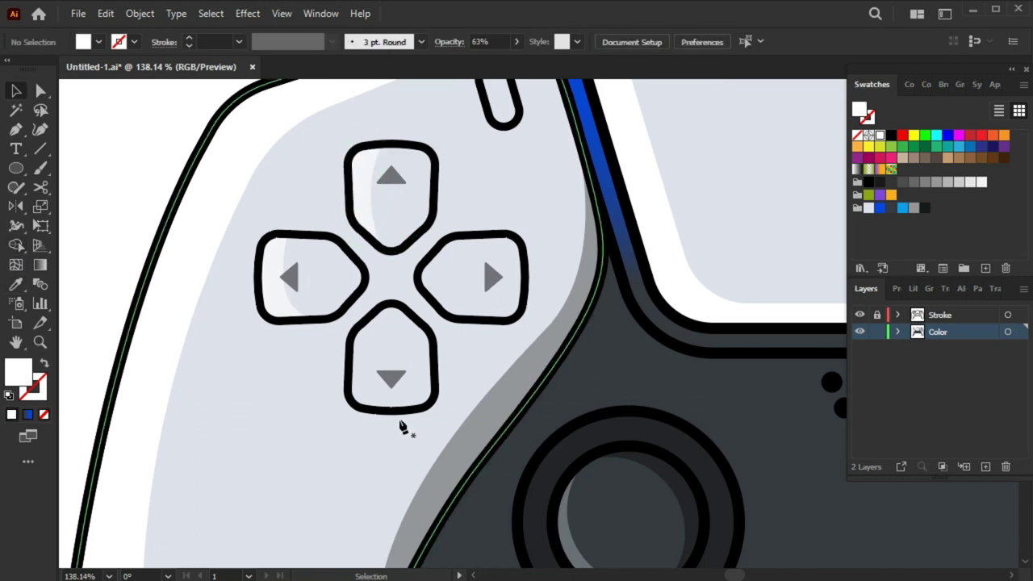
pyautogui.click(370, 308)
pyautogui.click(368, 393)
pyautogui.click(397, 408)
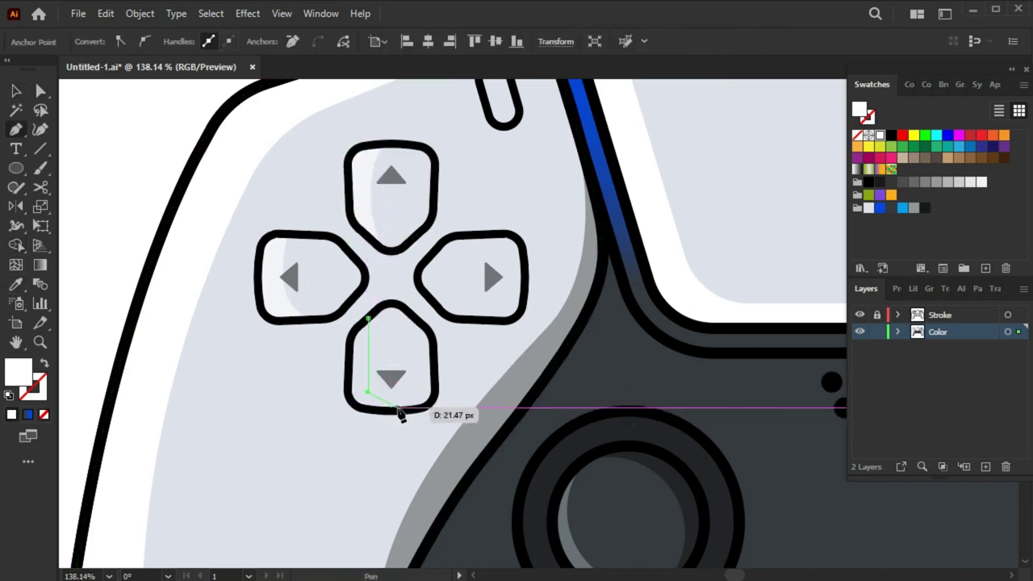
pyautogui.click(335, 418)
pyautogui.click(335, 328)
pyautogui.click(370, 307)
pyautogui.moveTo(388, 396); pyautogui.dragTo(339, 415)
pyautogui.hotkey('shift', 'm')
pyautogui.keyDown('alt'); pyautogui.click(340, 395); pyautogui.keyUp('alt')
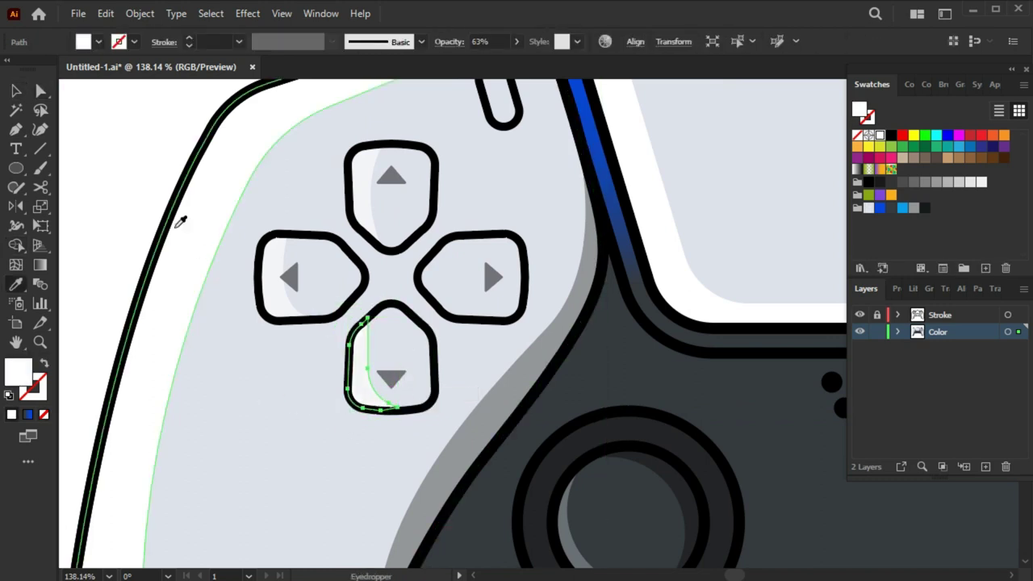
pyautogui.hotkey('ctrl', 'shift', 'a')
# Draw a wedge beside the right d-pad button and merge it into the button shape.
pyautogui.press('p')
pyautogui.click(474, 240)
pyautogui.click(443, 278)
pyautogui.click(472, 321)
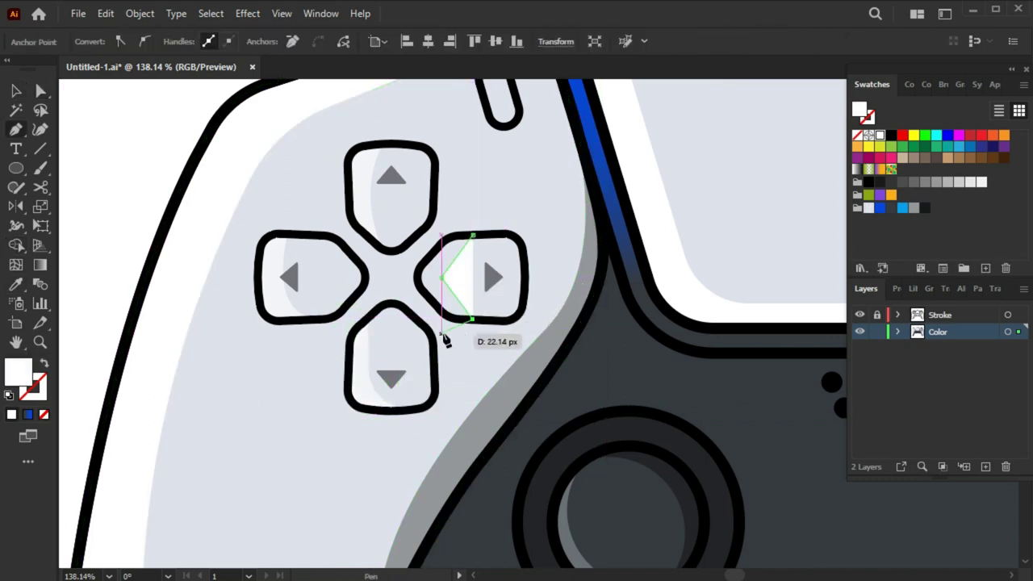
pyautogui.click(383, 274)
pyautogui.click(472, 216)
pyautogui.click(474, 239)
pyautogui.keyDown('shift'); pyautogui.click(486, 313); pyautogui.keyUp('shift')
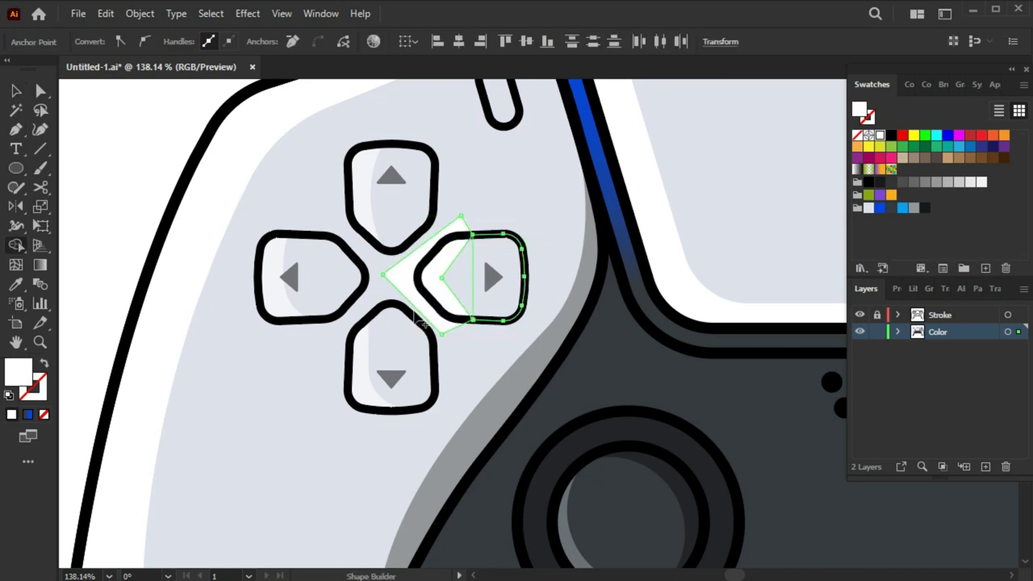
pyautogui.hotkey('shift', 'm')
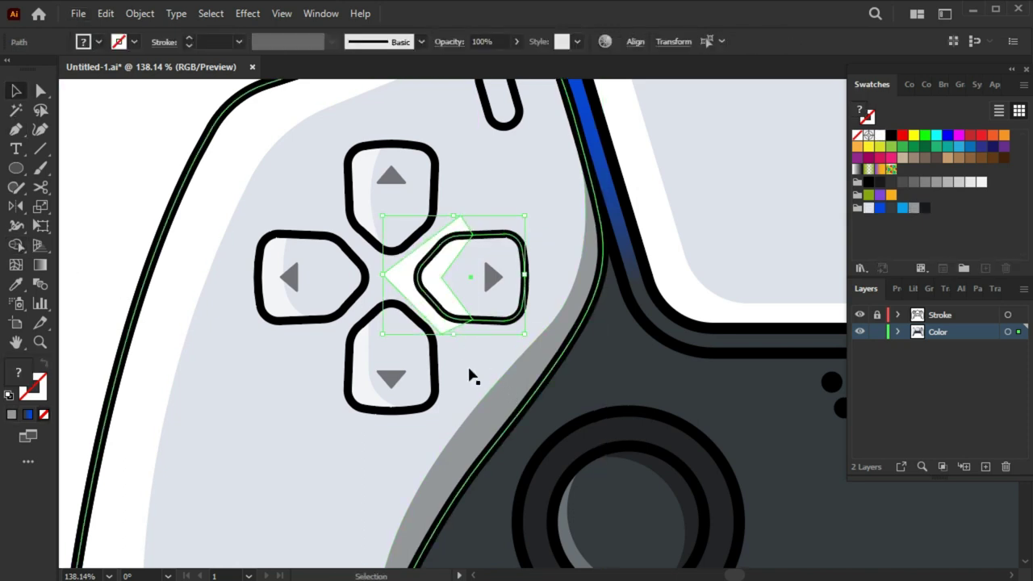
pyautogui.moveTo(479, 295); pyautogui.dragTo(393, 297)
pyautogui.click(457, 289)
# Select the circle, square, triangle and small pill buttons to check them.
pyautogui.click(391, 380)
pyautogui.scroll(-5, 374, 328)
pyautogui.click(373, 328)
pyautogui.hscroll(5, 616, 335)
pyautogui.scroll(5, 683, 341)
pyautogui.click(638, 314)
pyautogui.click(430, 311)
pyautogui.click(523, 216)
pyautogui.click(410, 134)
pyautogui.click(666, 297)
# Offset a copy of the square button's circle and trim it into a right-side crescent.
pyautogui.moveTo(453, 301); pyautogui.dragTo(434, 298)
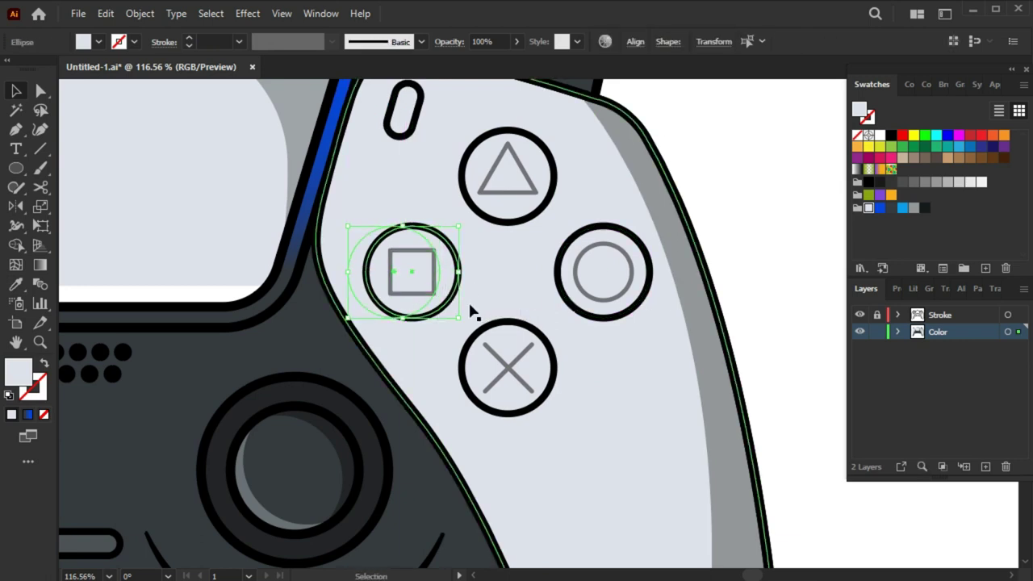
pyautogui.moveTo(458, 282); pyautogui.dragTo(443, 281)
pyautogui.hotkey('shift', 'm')
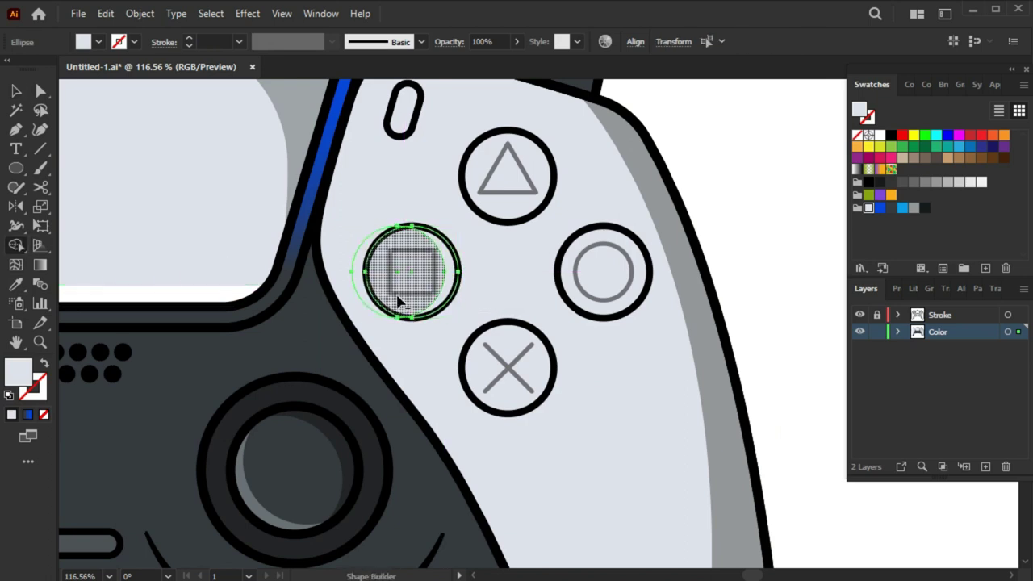
pyautogui.keyDown('alt'); pyautogui.click(400, 301); pyautogui.keyUp('alt')
pyautogui.press('v')
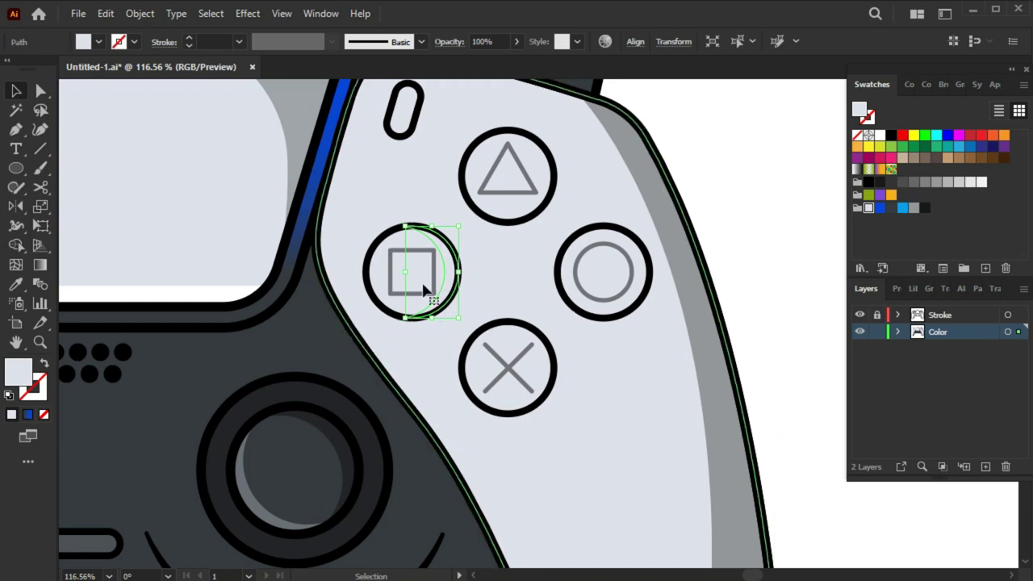
# Fill the crescent with the controller's edge grey and copy it onto the circle and X buttons.
pyautogui.press('i')
pyautogui.click(680, 275)
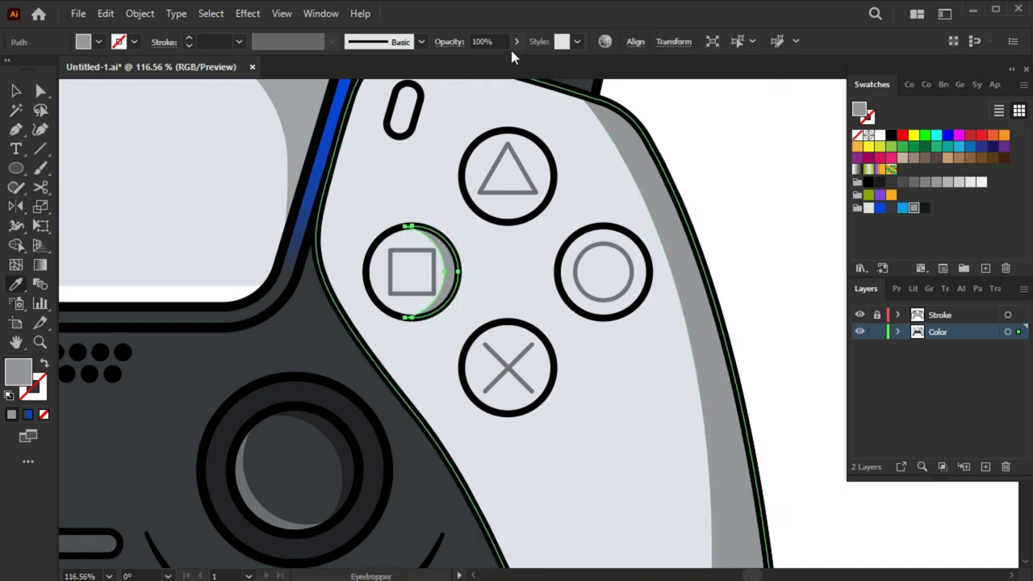
pyautogui.press('v')
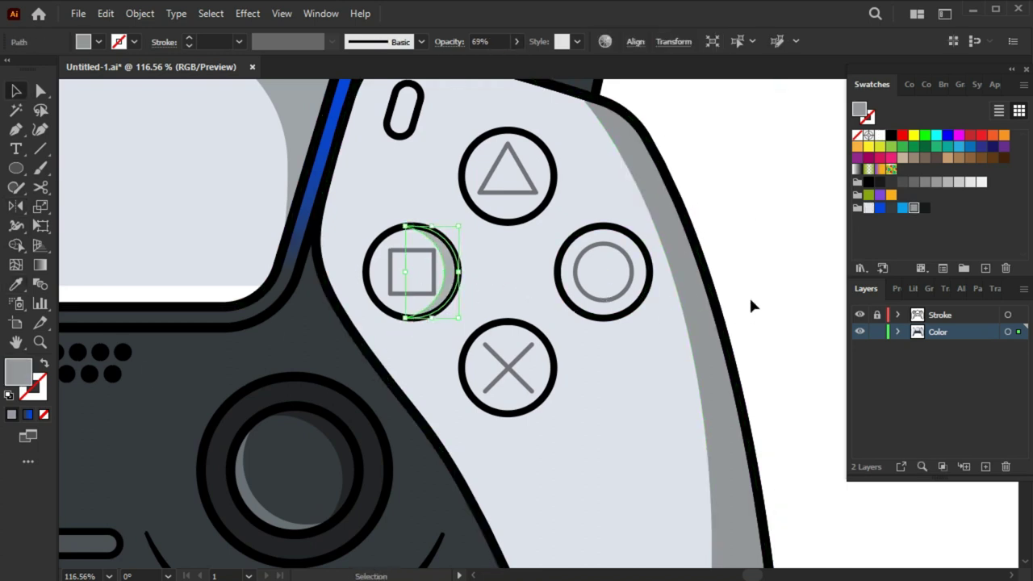
pyautogui.click(751, 296)
pyautogui.moveTo(449, 295); pyautogui.dragTo(638, 295)
pyautogui.moveTo(609, 331)
pyautogui.mouseDown()
pyautogui.moveTo(549, 390)
pyautogui.moveTo(546, 201)
pyautogui.mouseUp()
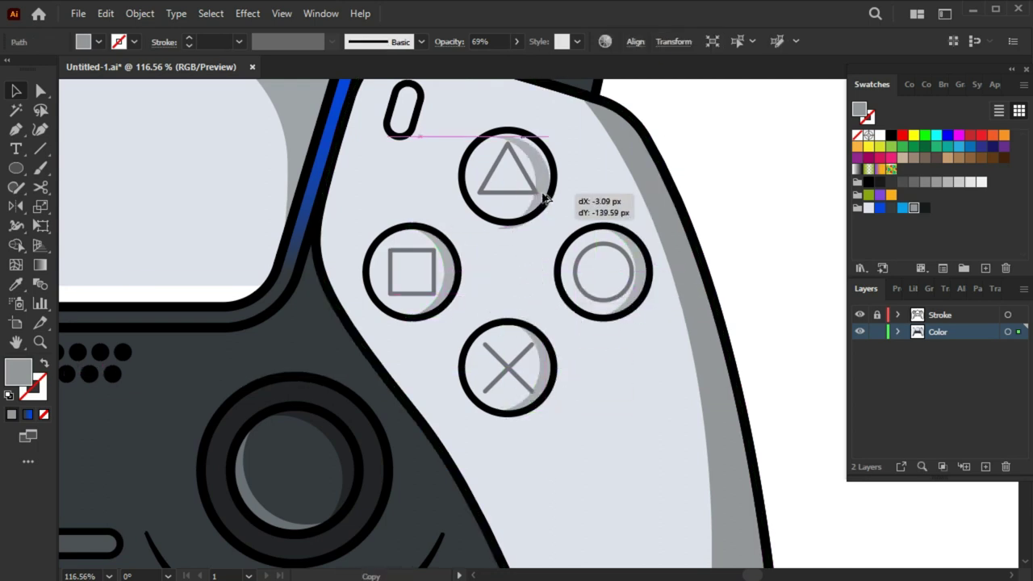
pyautogui.click(735, 175)
# Select the crescents on the circle, X and triangle buttons together.
pyautogui.hotkey('ctrl', '0')
pyautogui.moveTo(614, 186); pyautogui.dragTo(726, 279)
pyautogui.click(641, 304)
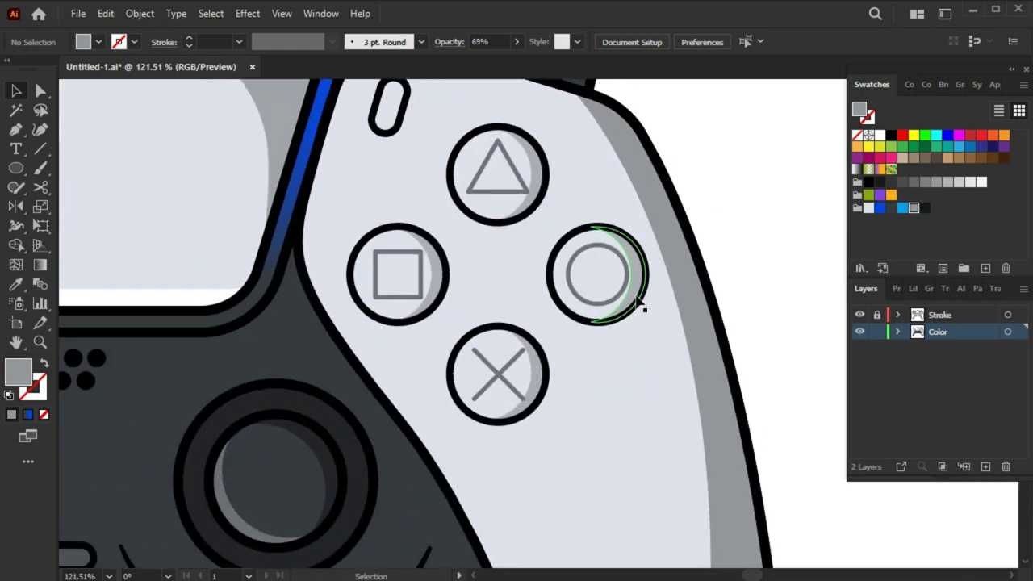
pyautogui.keyDown('shift'); pyautogui.click(476, 339); pyautogui.keyUp('shift')
pyautogui.keyDown('shift'); pyautogui.click(526, 199); pyautogui.keyUp('shift')
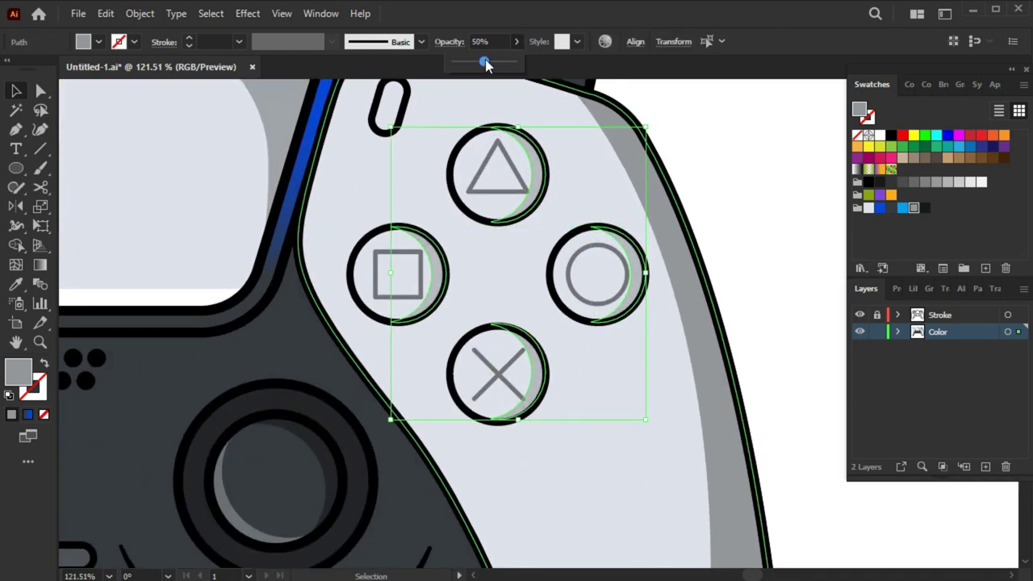
pyautogui.hotkey('ctrl', 'shift', 'a')
pyautogui.scroll(-3, 349, 403)
pyautogui.scroll(-1, 348, 403)
pyautogui.scroll(3, 349, 403)
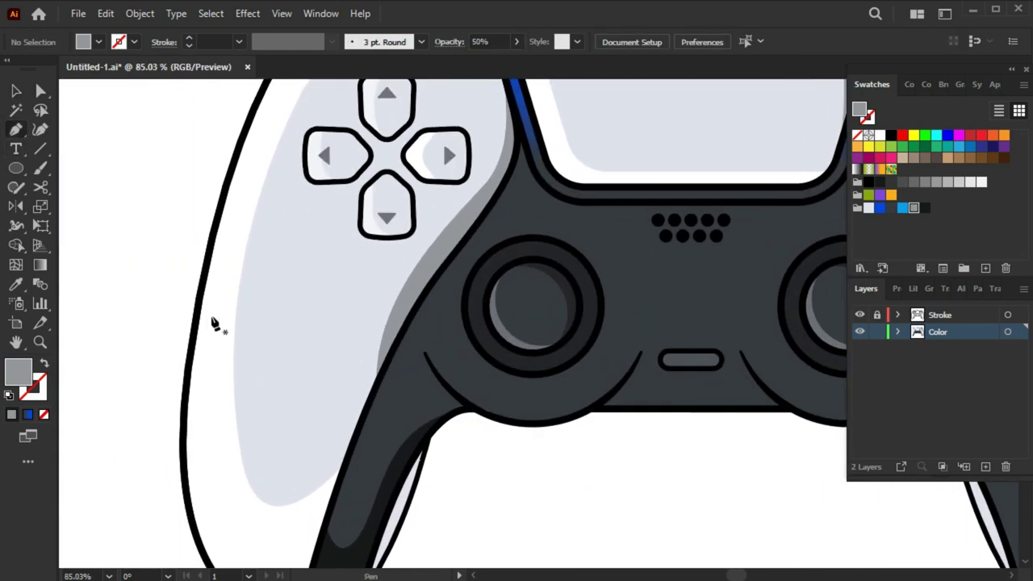
# Draw a curved highlight path down the left grip and widen its middle into a tapered streak.
pyautogui.moveTo(275, 395); pyautogui.dragTo(293, 468)
pyautogui.click(291, 274)
pyautogui.press('a')
pyautogui.moveTo(291, 275); pyautogui.dragTo(282, 271)
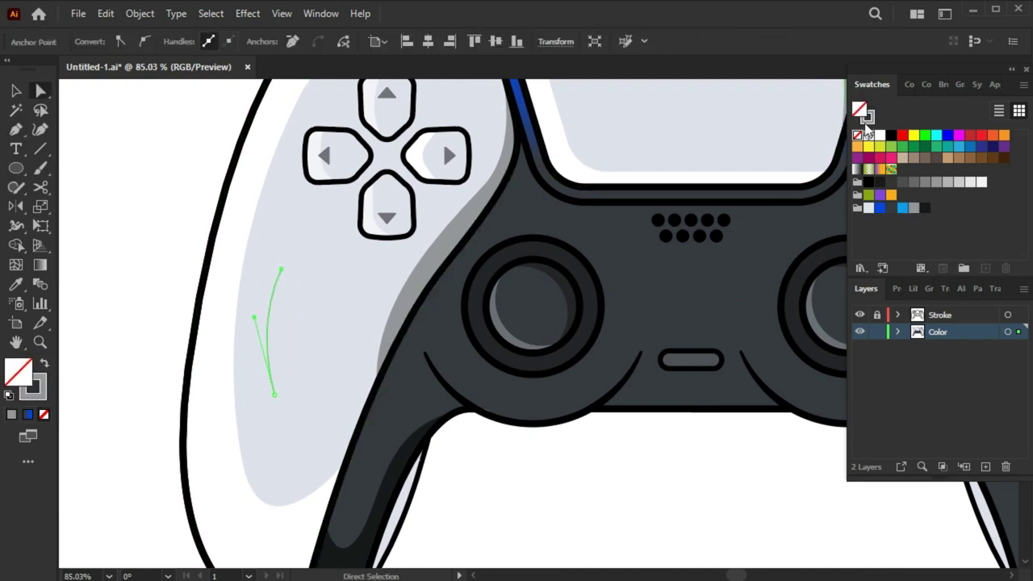
pyautogui.moveTo(273, 333); pyautogui.dragTo(276, 331)
pyautogui.hotkey('ctrl', '0')
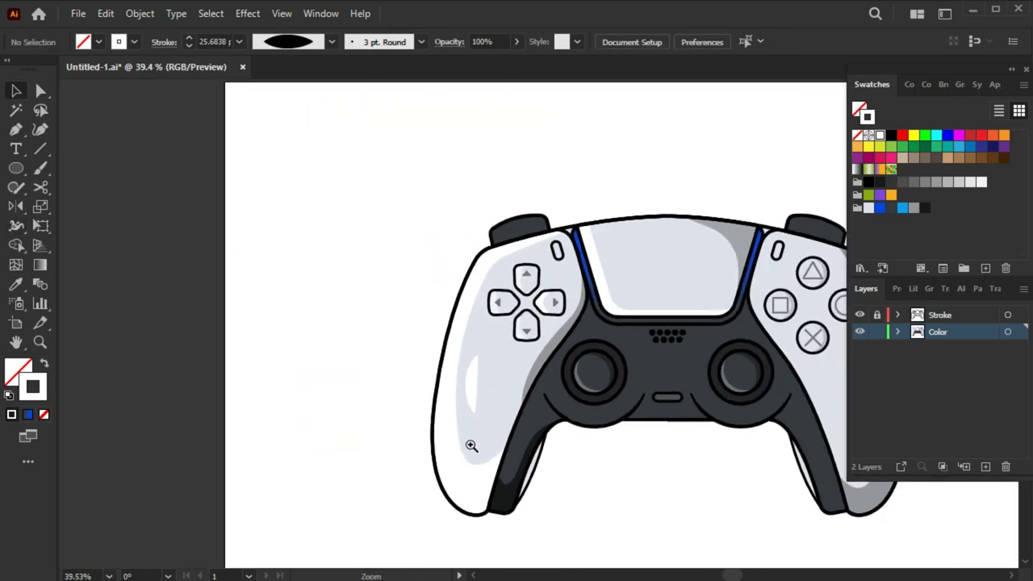
pyautogui.scroll(3, 441, 388)
# Move the streak about 70 px down the grip and reposition its top anchor.
pyautogui.press('v')
pyautogui.click(171, 46)
pyautogui.click(395, 371)
pyautogui.click(450, 397)
pyautogui.press('a')
pyautogui.click(453, 417)
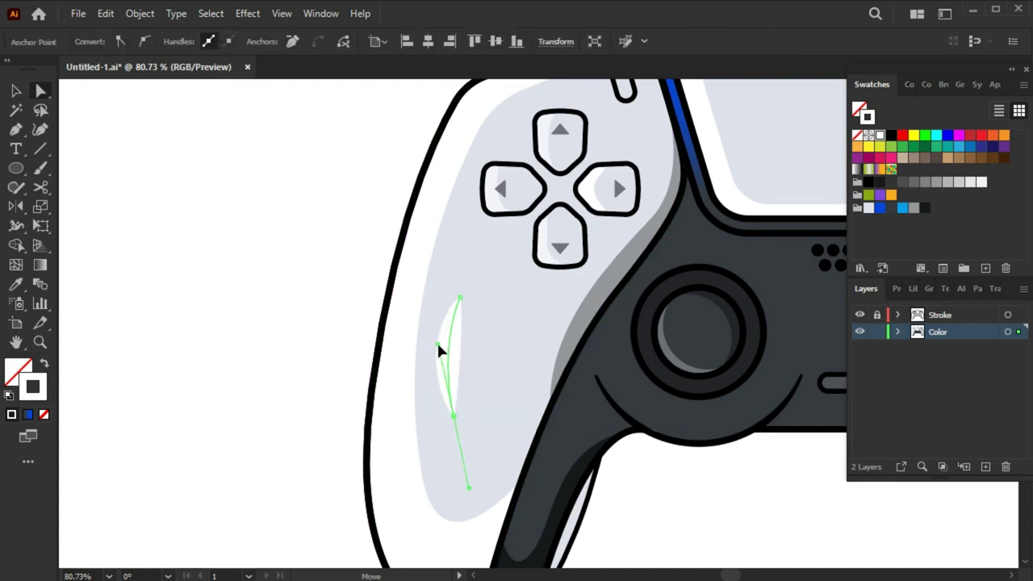
pyautogui.click(396, 350)
pyautogui.moveTo(452, 363); pyautogui.dragTo(452, 420)
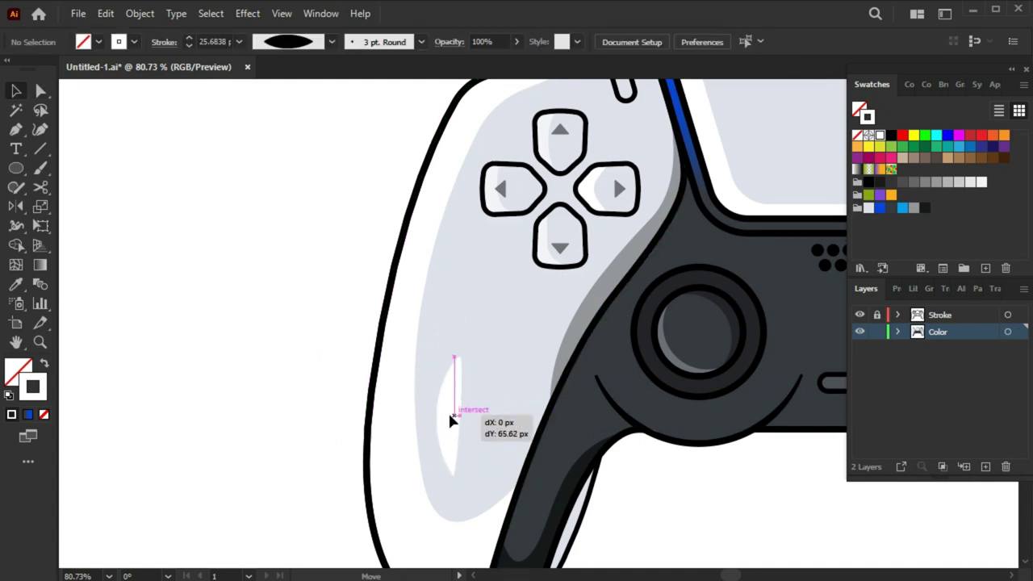
pyautogui.click(458, 359)
pyautogui.moveTo(452, 361); pyautogui.dragTo(447, 360)
pyautogui.click(611, 361)
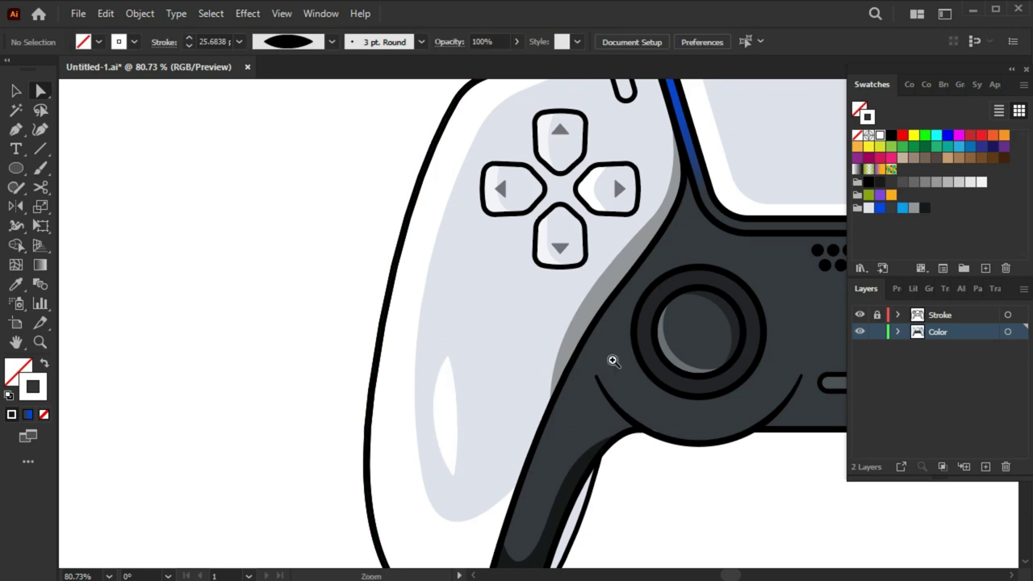
pyautogui.hotkey('ctrl', '0')
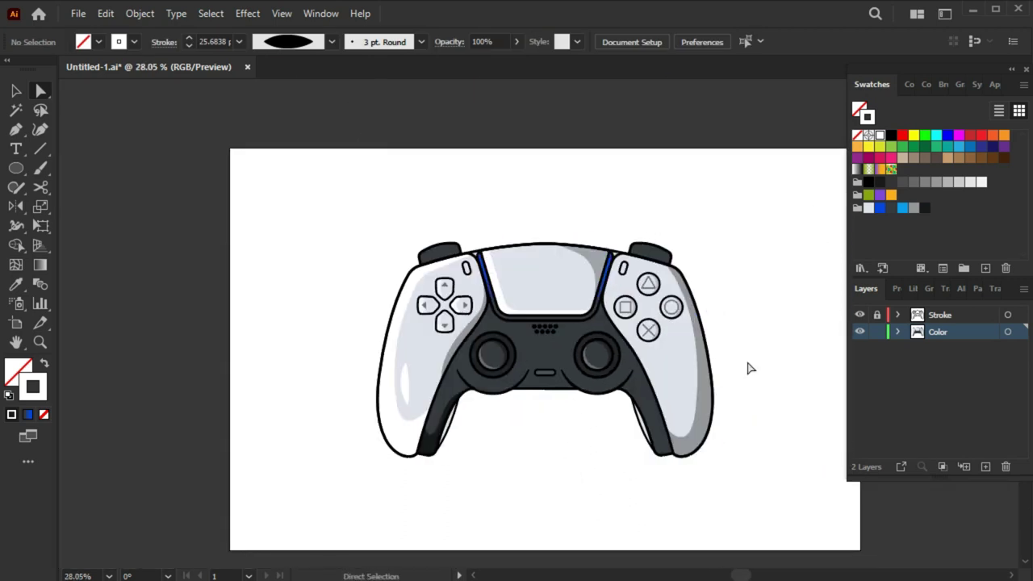
# Trace a closed curved shading path along the grip's inner edge.
pyautogui.scroll(3, 684, 423)
pyautogui.scroll(2, 713, 471)
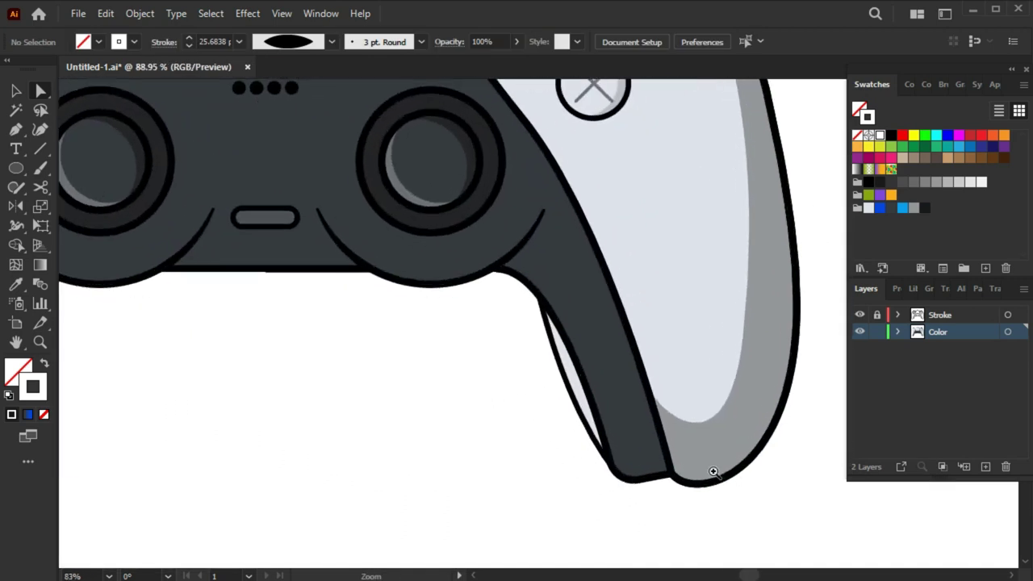
pyautogui.click(511, 272)
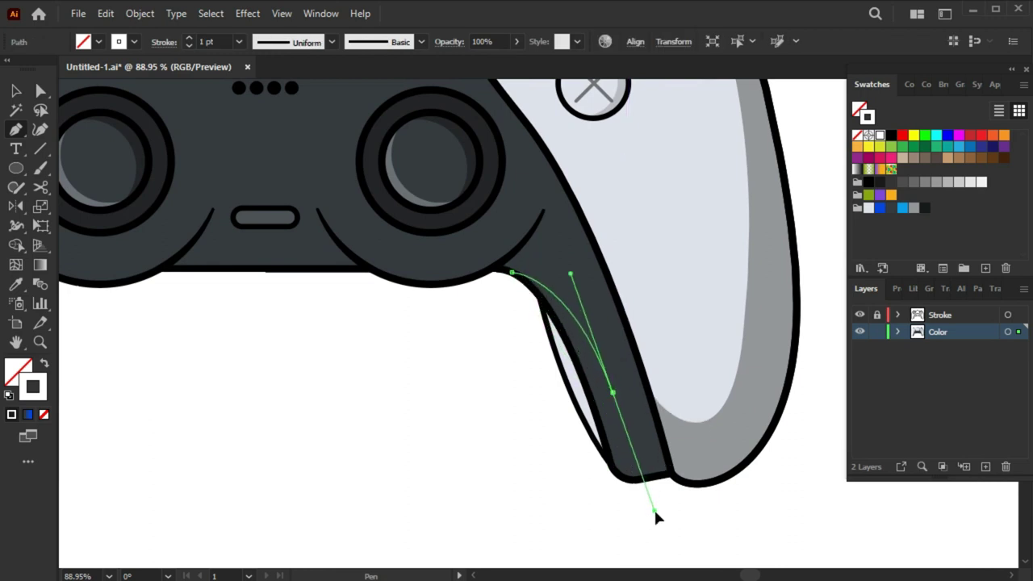
pyautogui.moveTo(656, 514); pyautogui.dragTo(655, 510)
pyautogui.moveTo(649, 462)
pyautogui.mouseDown()
pyautogui.moveTo(663, 465)
pyautogui.moveTo(646, 482)
pyautogui.mouseUp()
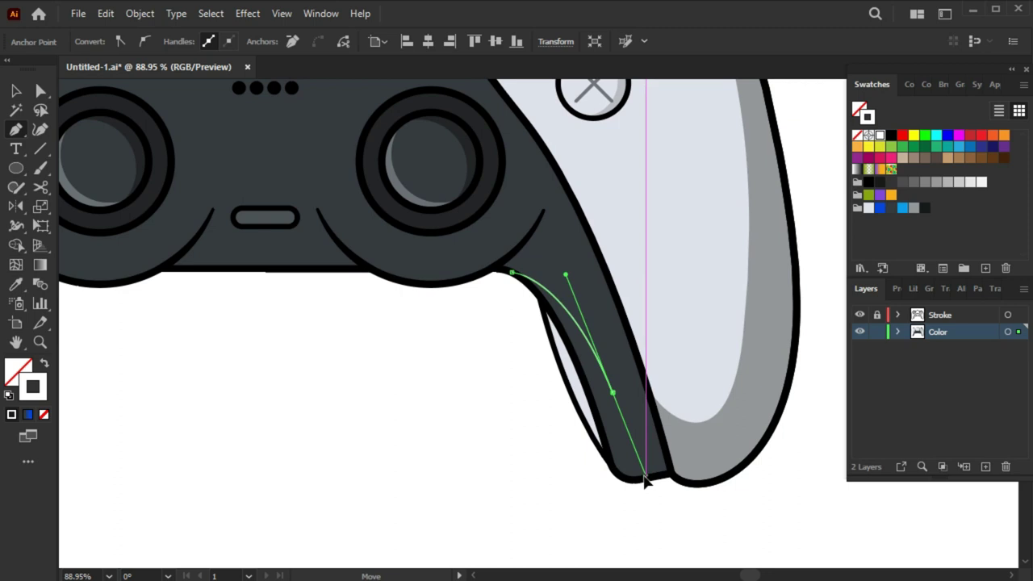
pyautogui.moveTo(614, 401); pyautogui.dragTo(619, 415)
pyautogui.moveTo(569, 295); pyautogui.dragTo(579, 283)
pyautogui.moveTo(668, 529)
pyautogui.mouseDown()
pyautogui.moveTo(660, 467)
pyautogui.moveTo(478, 340)
pyautogui.mouseUp()
pyautogui.click(513, 274)
pyautogui.keyDown('ctrl'); pyautogui.click(577, 277); pyautogui.keyUp('ctrl')
# Remove the leftover regions and give the shading shape a lighter grey fill (33373a).
pyautogui.click(16, 244)
pyautogui.keyDown('alt'); pyautogui.click(585, 426); pyautogui.keyUp('alt')
pyautogui.press('v')
pyautogui.click(613, 390)
pyautogui.press('i')
pyautogui.moveTo(395, 420); pyautogui.dragTo(395, 389)
pyautogui.press('Return')
pyautogui.scroll(-5, 468, 380)
pyautogui.scroll(-2, 385, 473)
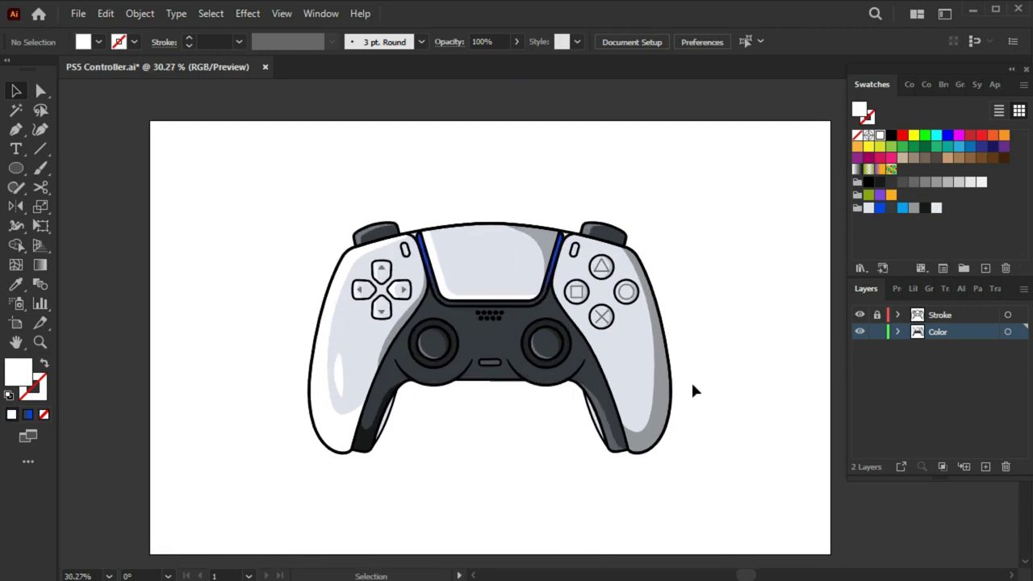
pyautogui.scroll(-1, 694, 390)
pyautogui.scroll(1, 634, 363)
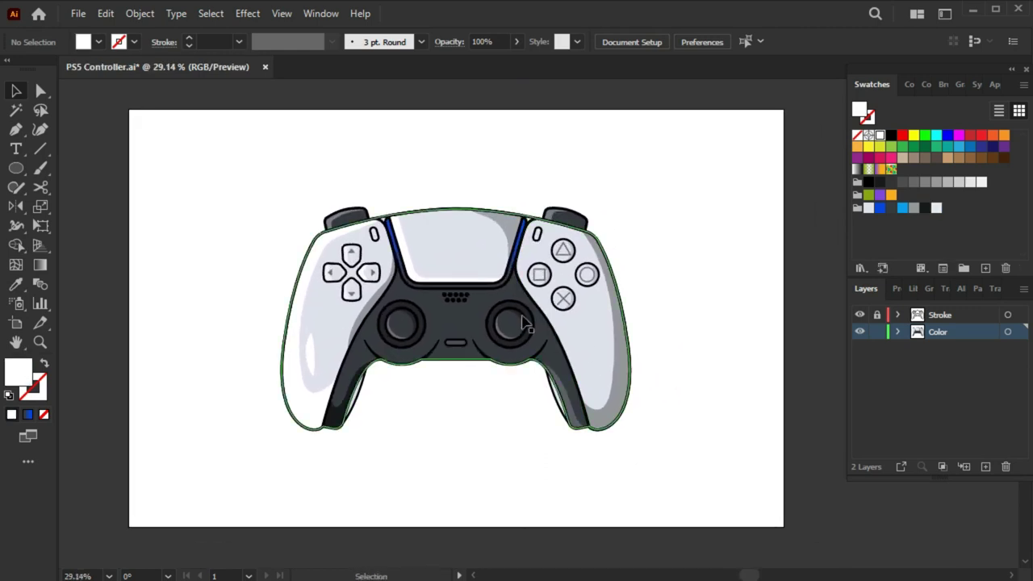
# Draw a thin white ellipse just above the speaker dots and reduce its height.
pyautogui.scroll(6, 457, 295)
pyautogui.scroll(6, 565, 299)
pyautogui.click(10, 171)
pyautogui.moveTo(402, 275); pyautogui.dragTo(488, 288)
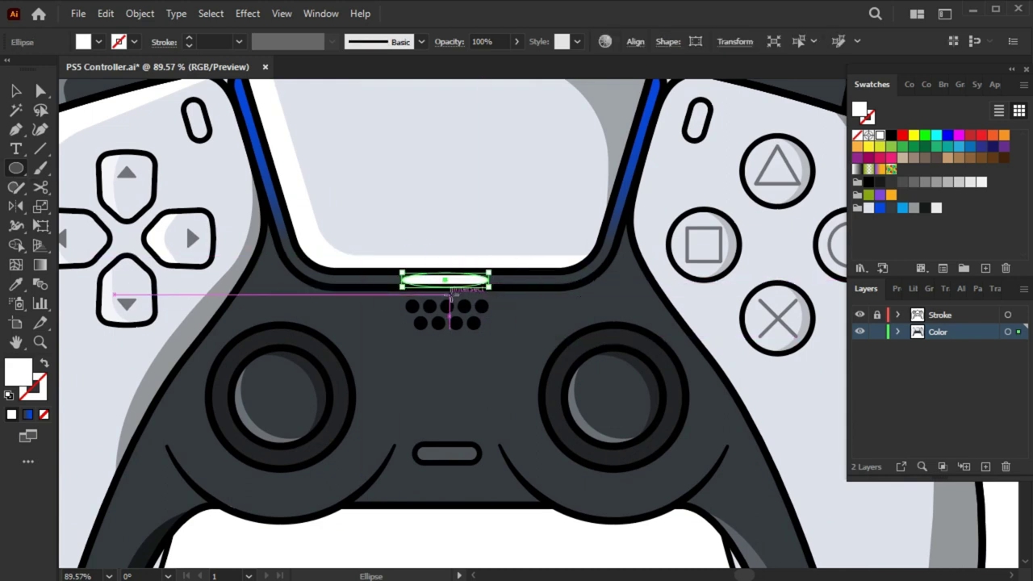
pyautogui.scroll(2, 476, 303)
pyautogui.scroll(2, 476, 304)
pyautogui.moveTo(435, 279); pyautogui.dragTo(435, 272)
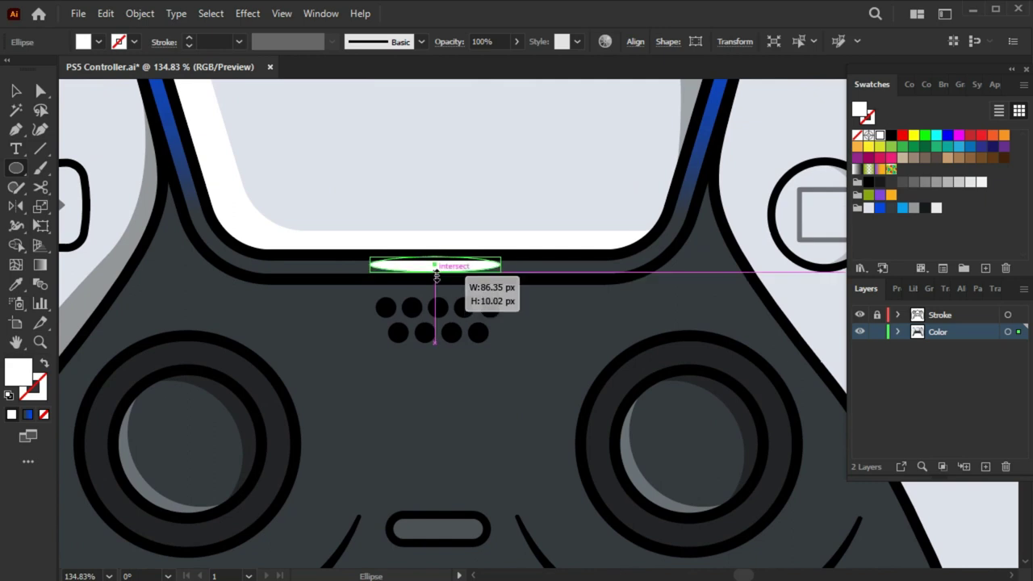
# Lower the highlight ellipse's opacity to 63%.
pyautogui.press('v')
pyautogui.click(517, 41)
pyautogui.moveTo(483, 62); pyautogui.dragTo(489, 62)
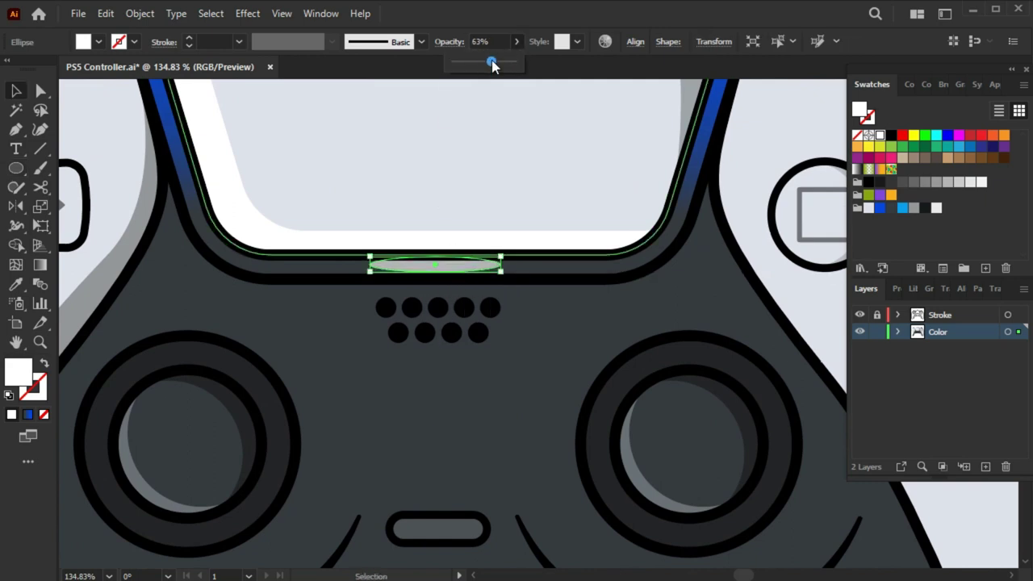
pyautogui.click(488, 379)
pyautogui.scroll(-2, 489, 379)
pyautogui.scroll(-2, 460, 371)
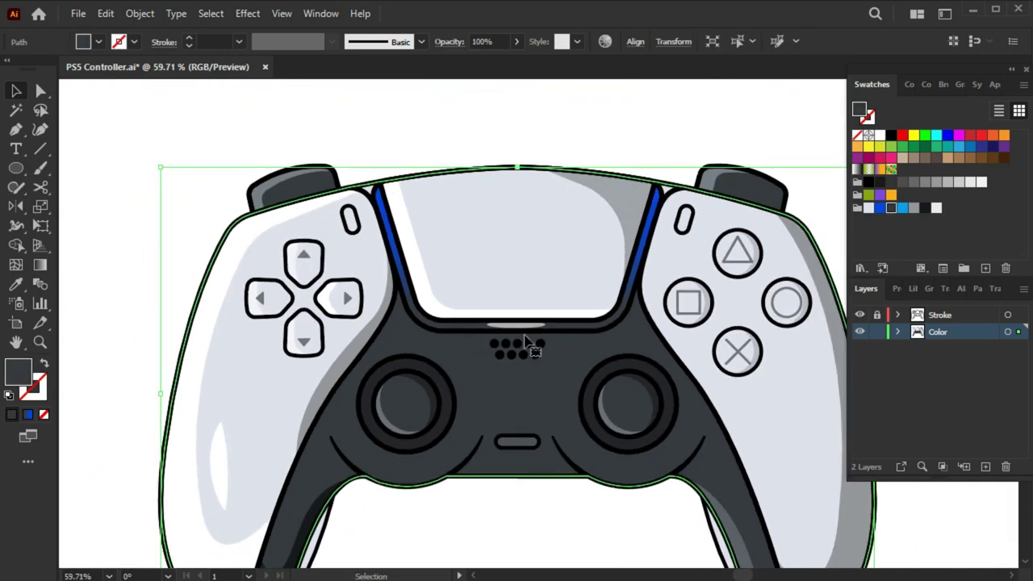
pyautogui.scroll(-2, 500, 452)
pyautogui.click(511, 478)
pyautogui.scroll(-1, 533, 479)
pyautogui.moveTo(556, 479); pyautogui.dragTo(500, 417)
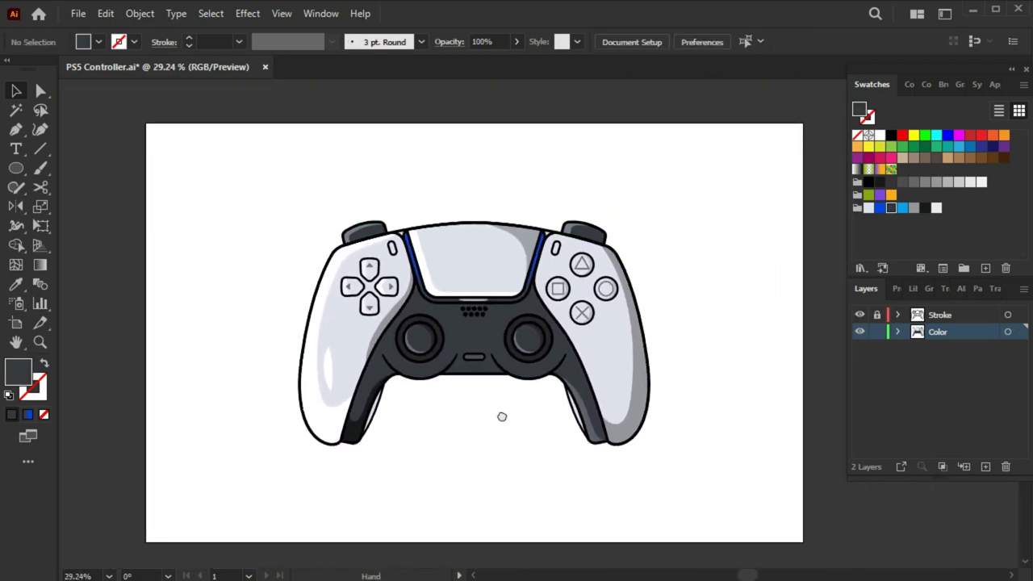
# Place the PlayStation logo PNG, shrink it, and centre it between the thumbsticks.
pyautogui.click(78, 13)
pyautogui.click(125, 302)
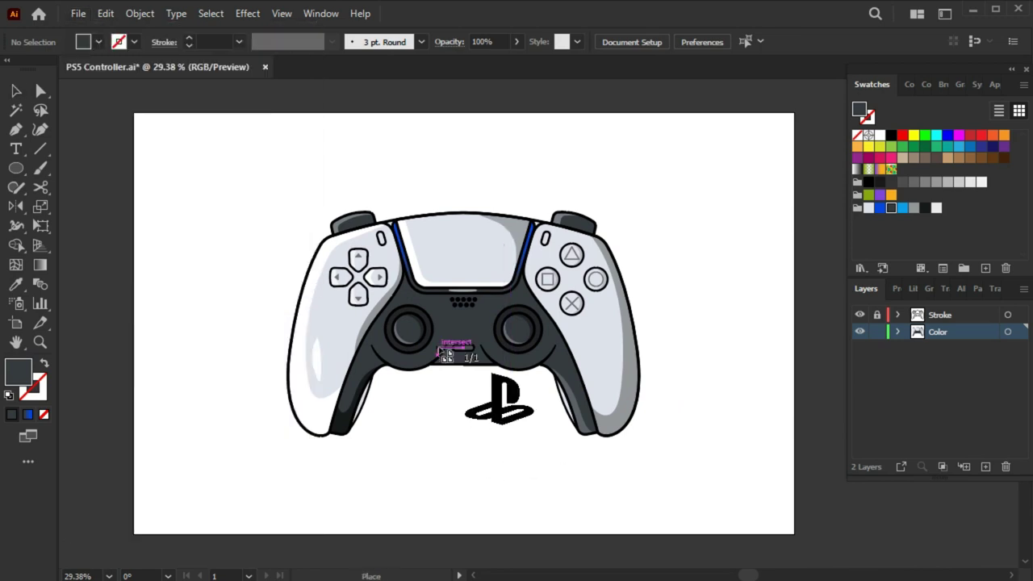
pyautogui.click(399, 270)
pyautogui.moveTo(604, 487)
pyautogui.mouseDown()
pyautogui.moveTo(504, 395)
pyautogui.moveTo(458, 329)
pyautogui.mouseUp()
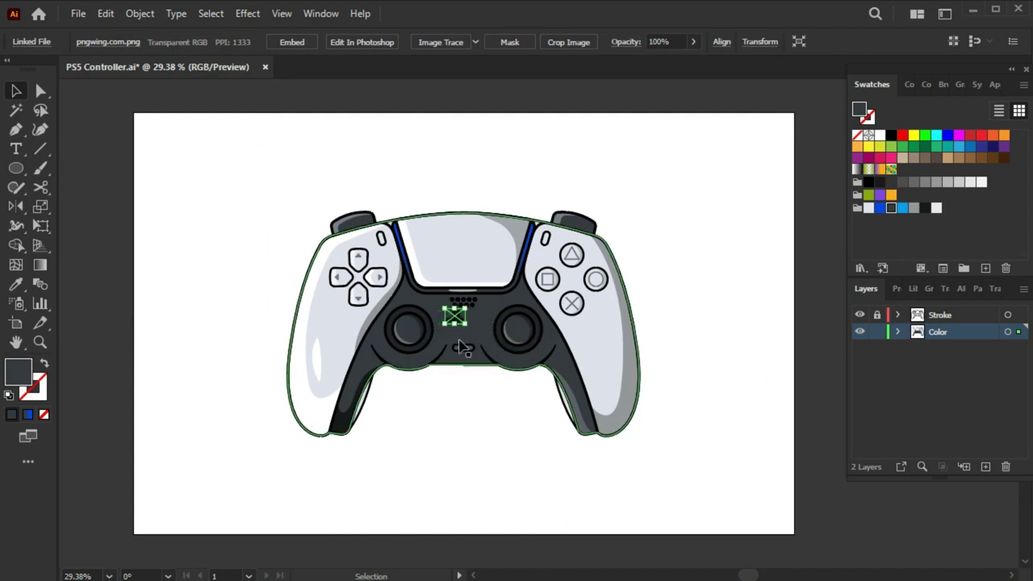
pyautogui.scroll(5, 472, 319)
pyautogui.moveTo(426, 324); pyautogui.dragTo(442, 349)
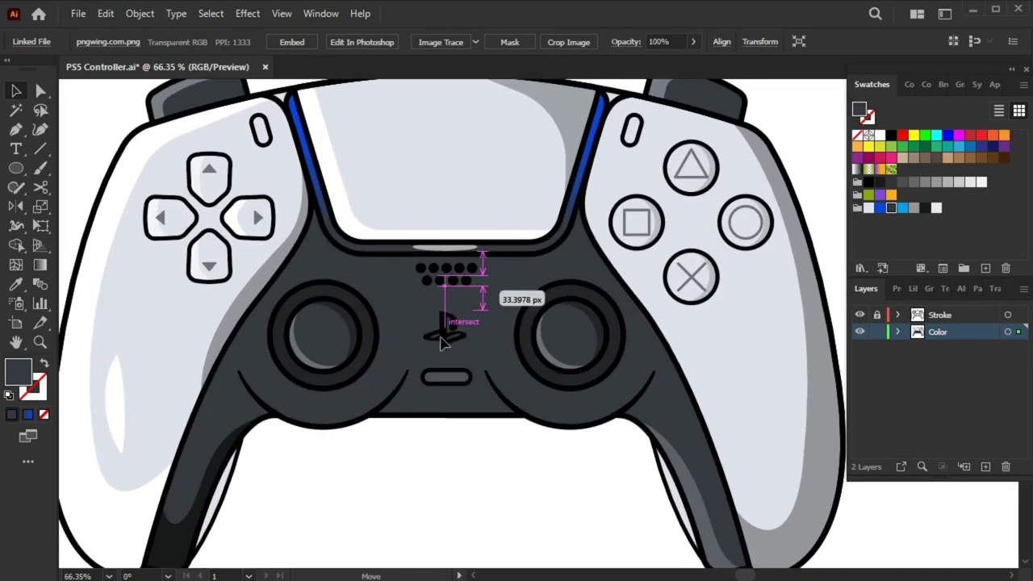
pyautogui.click(461, 489)
pyautogui.hotkey('ctrl', '0')
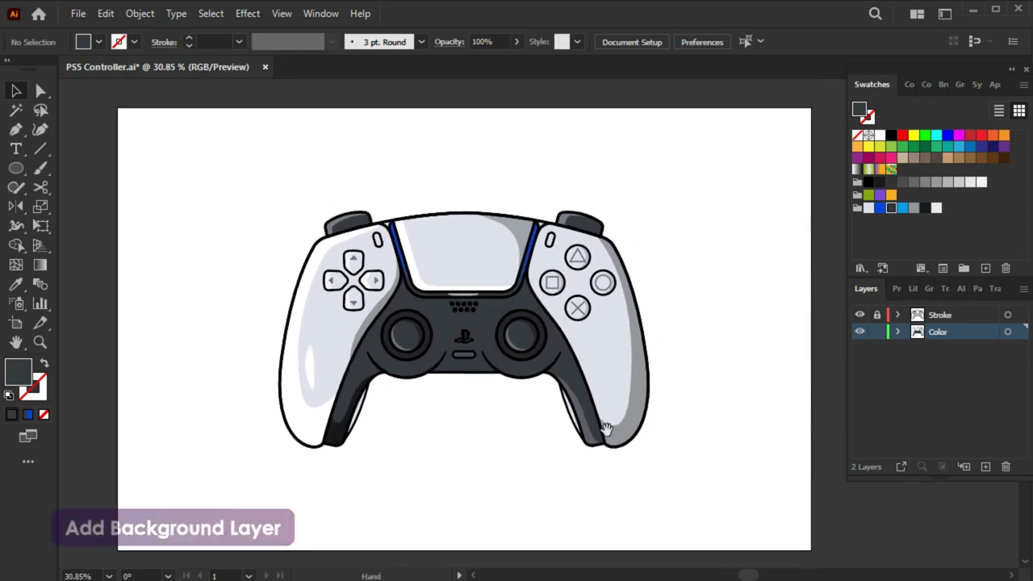
# Add a new layer below the Color layer and name it Background.
pyautogui.click(986, 467)
pyautogui.moveTo(958, 364); pyautogui.dragTo(962, 355)
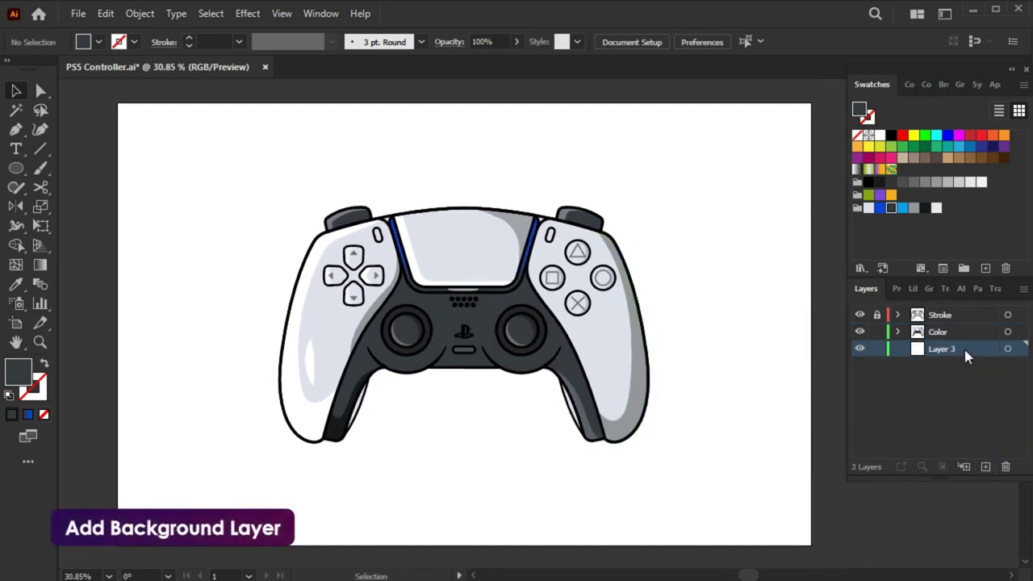
pyautogui.doubleClick(963, 347)
pyautogui.click(609, 292)
pyautogui.click(607, 321)
pyautogui.write('Backgrou')
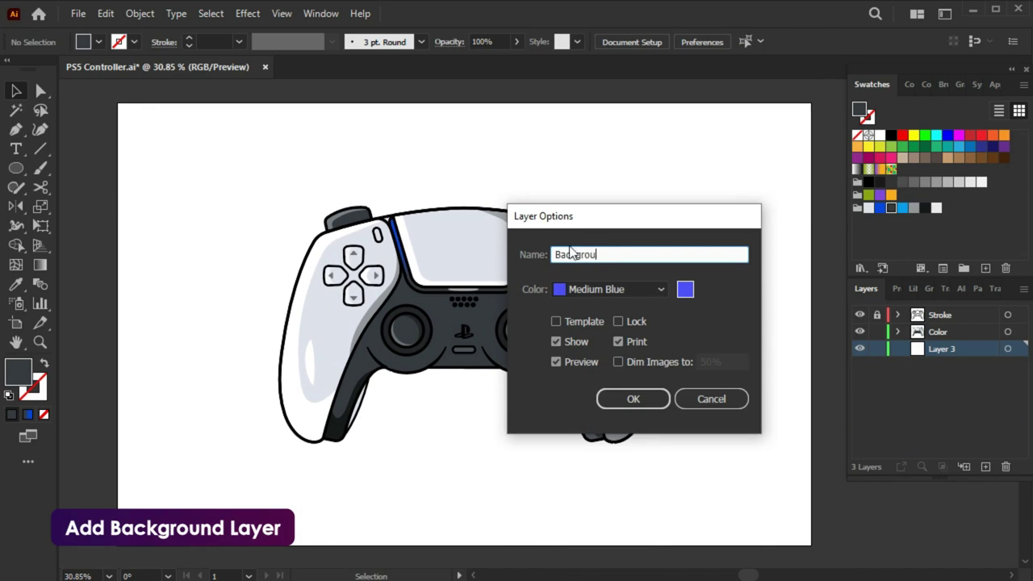
pyautogui.write('nd')
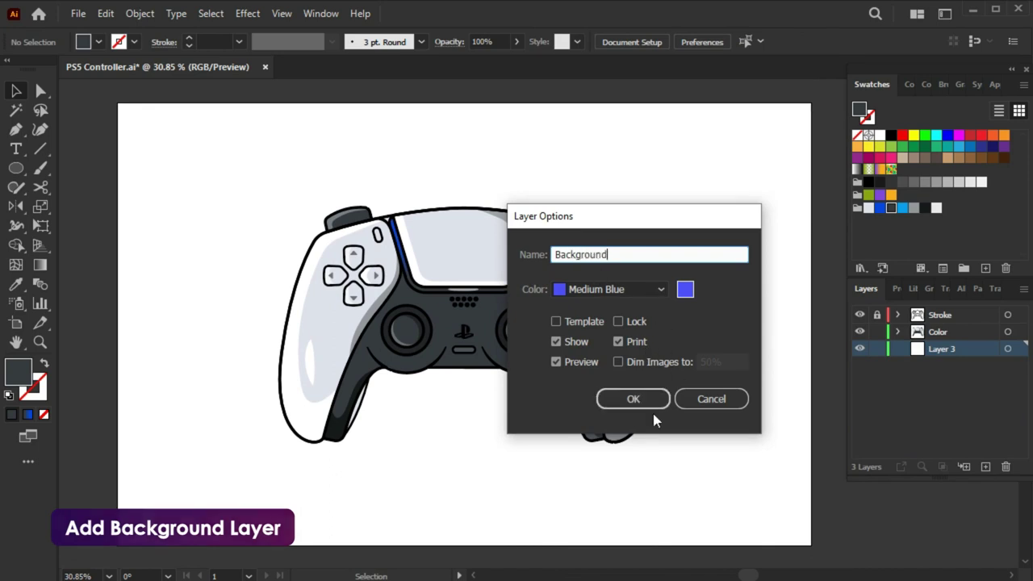
pyautogui.click(633, 399)
# Draw a light grey rectangle covering the whole artboard on the Background layer.
pyautogui.click(16, 168)
pyautogui.moveTo(117, 103); pyautogui.dragTo(811, 546)
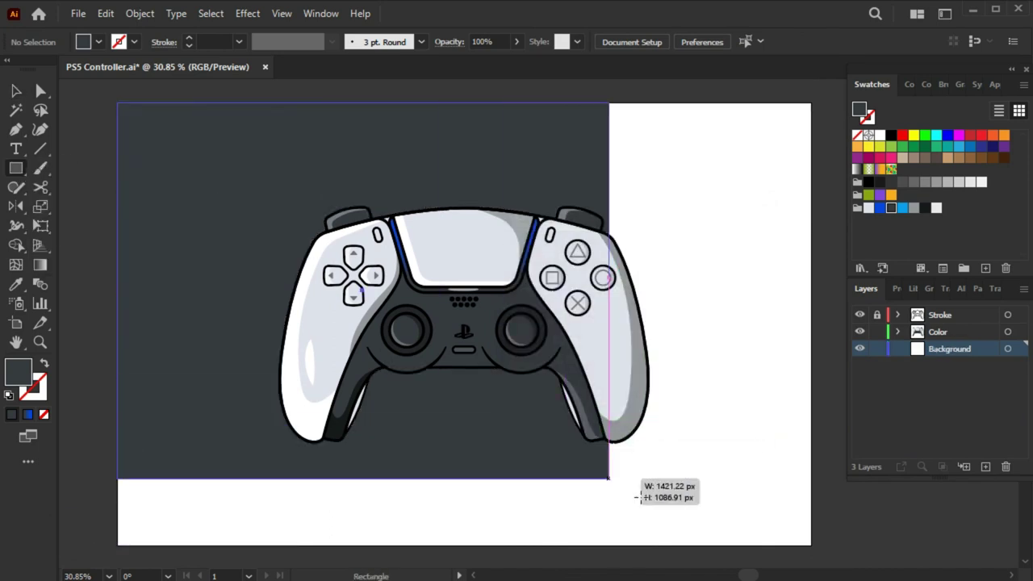
pyautogui.click(936, 208)
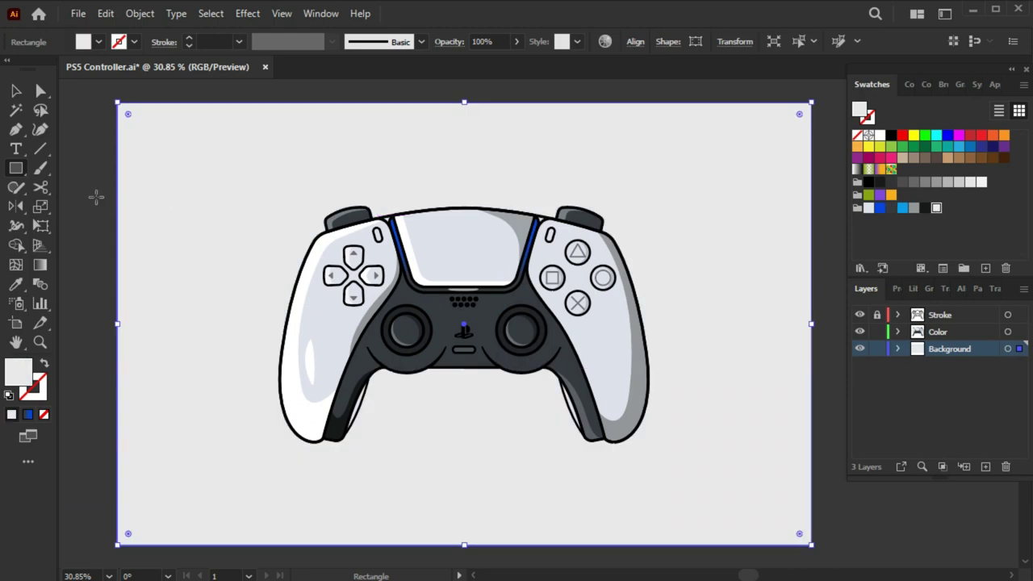
pyautogui.moveTo(16, 168); pyautogui.dragTo(76, 205)
# Draw a wide ellipse under the controller filled with grey #918d90.
pyautogui.moveTo(464, 421); pyautogui.dragTo(660, 440)
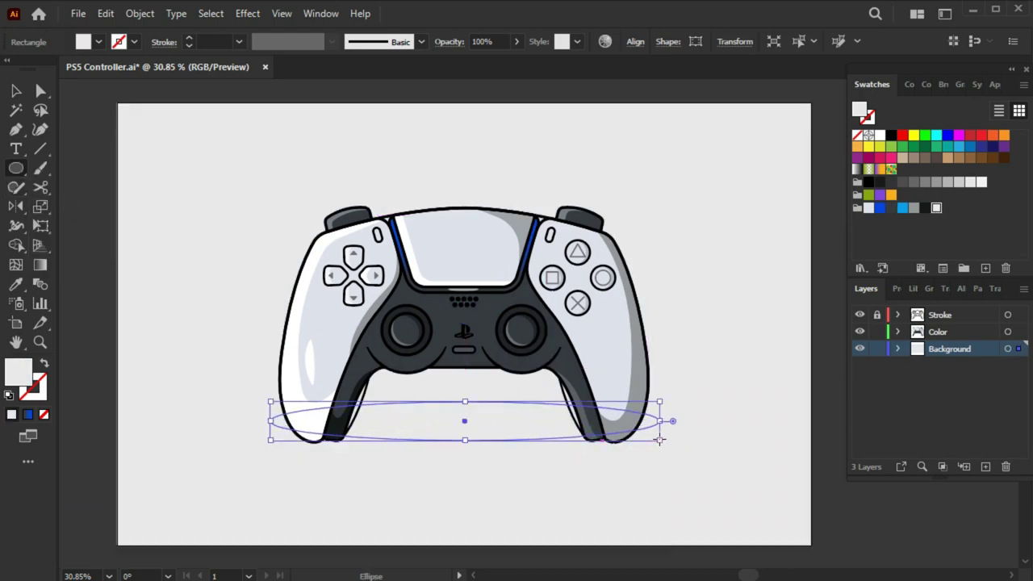
pyautogui.doubleClick(27, 373)
pyautogui.click(377, 352)
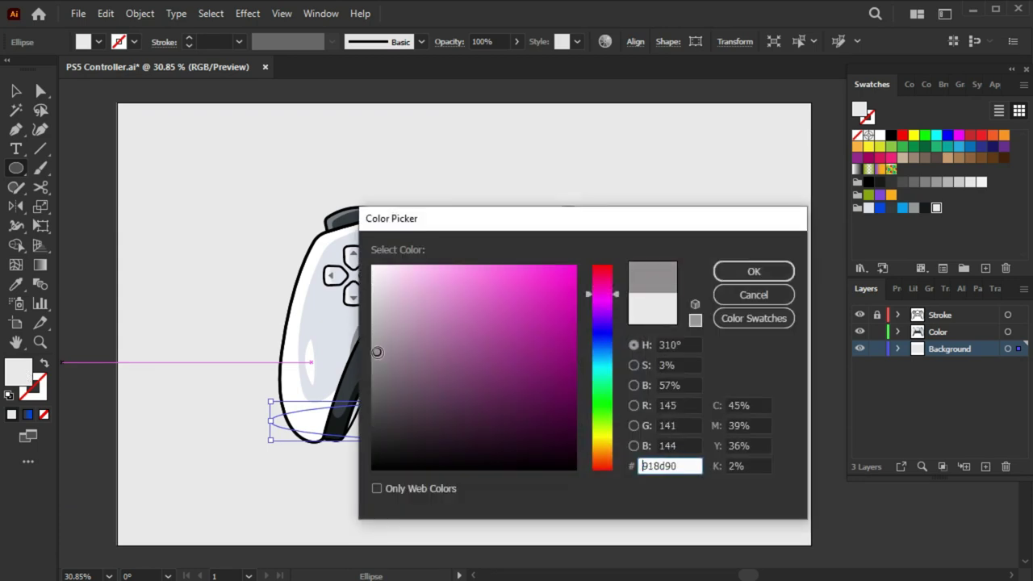
pyautogui.click(753, 271)
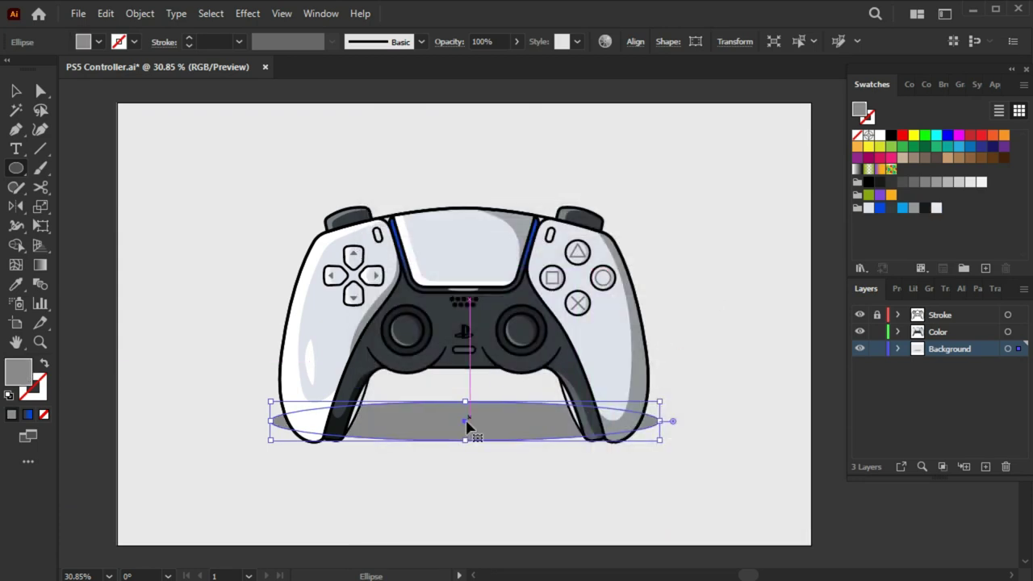
# Move the grey shadow ellipse down so it sits beneath the controller's grips.
pyautogui.press('v')
pyautogui.moveTo(465, 401); pyautogui.dragTo(482, 444)
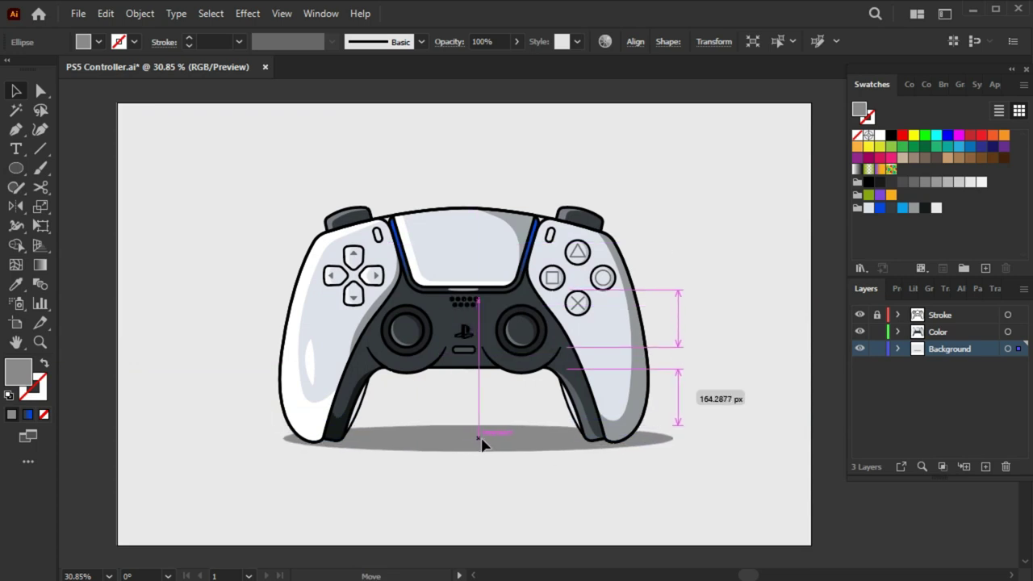
pyautogui.click(104, 353)
pyautogui.press('z')
pyautogui.press('v')
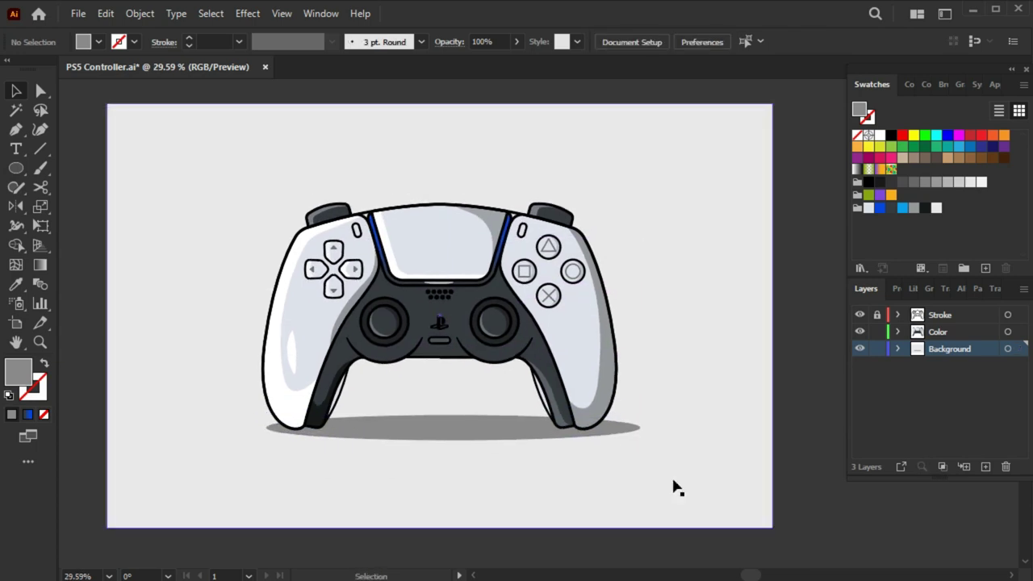
pyautogui.click(531, 433)
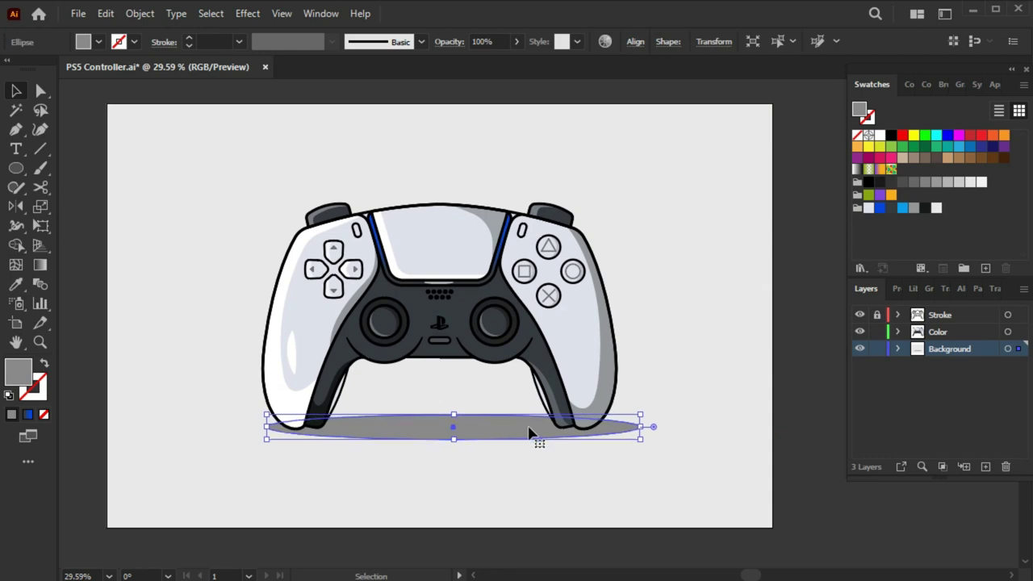
pyautogui.click(191, 367)
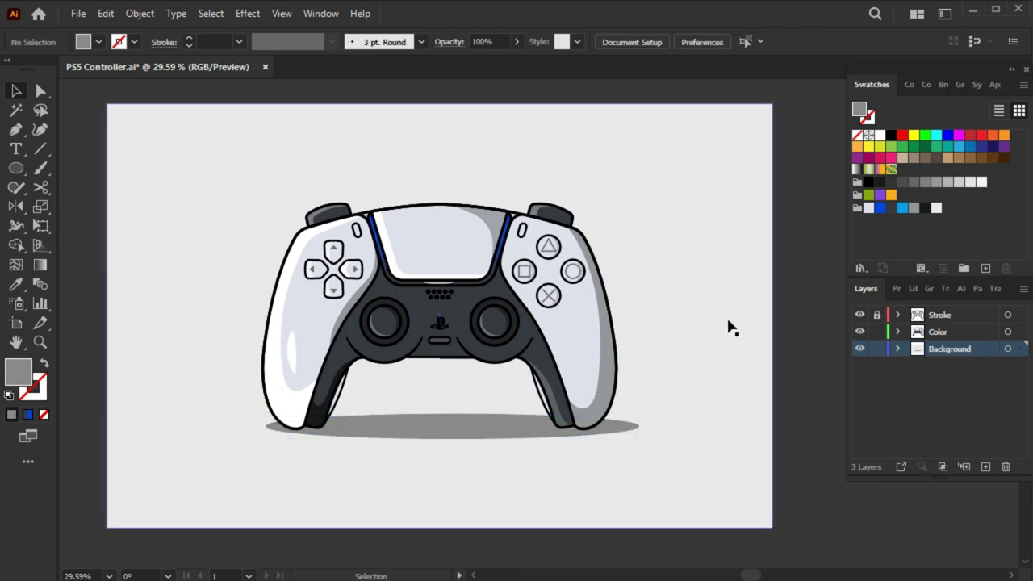